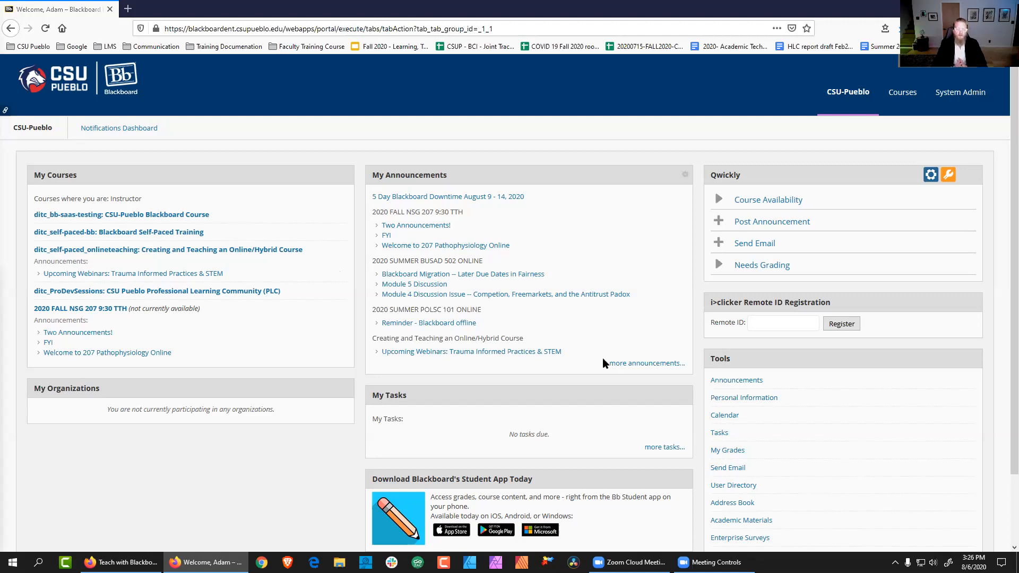
- Log out of Blackboard and reopen its login page by way of the CSU Pueblo website's Faculty and Staff page
left_click(997, 68)
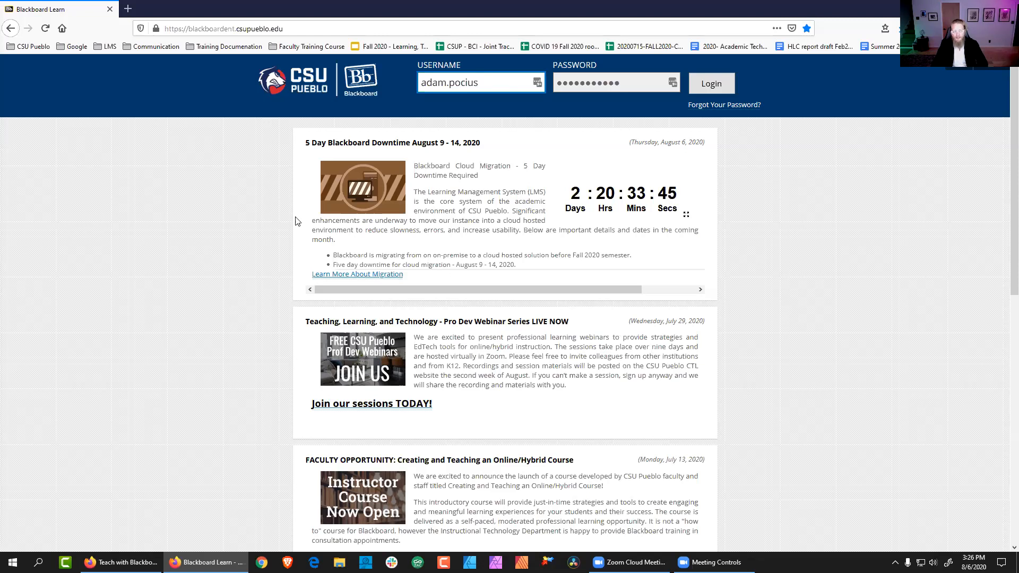
left_click(29, 46)
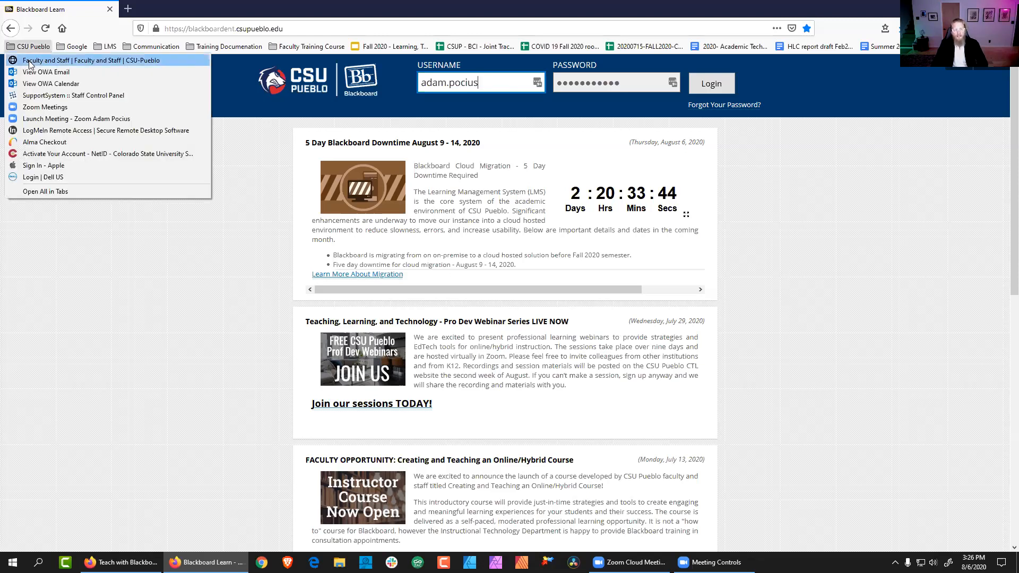
left_click(64, 58)
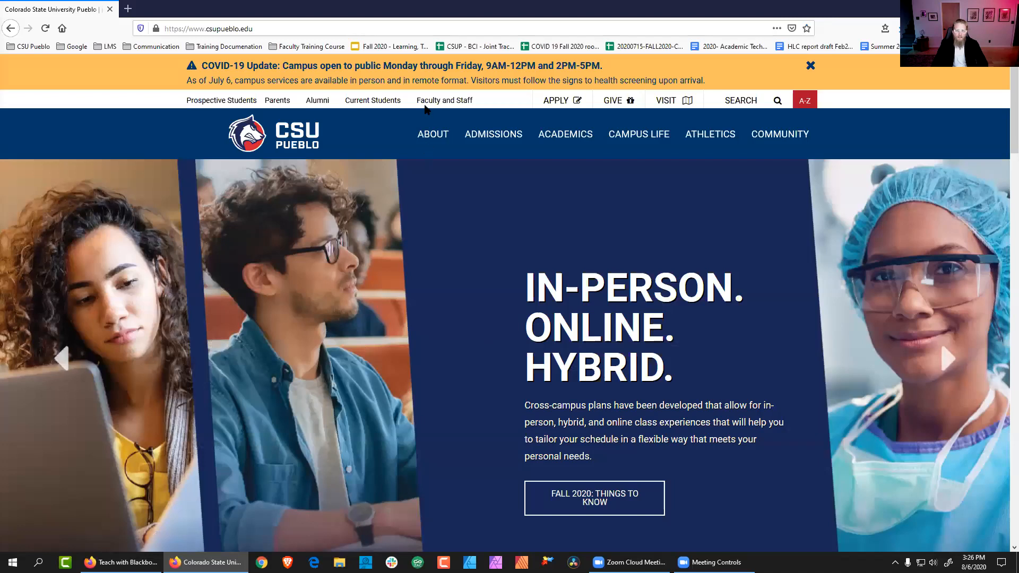
left_click(444, 101)
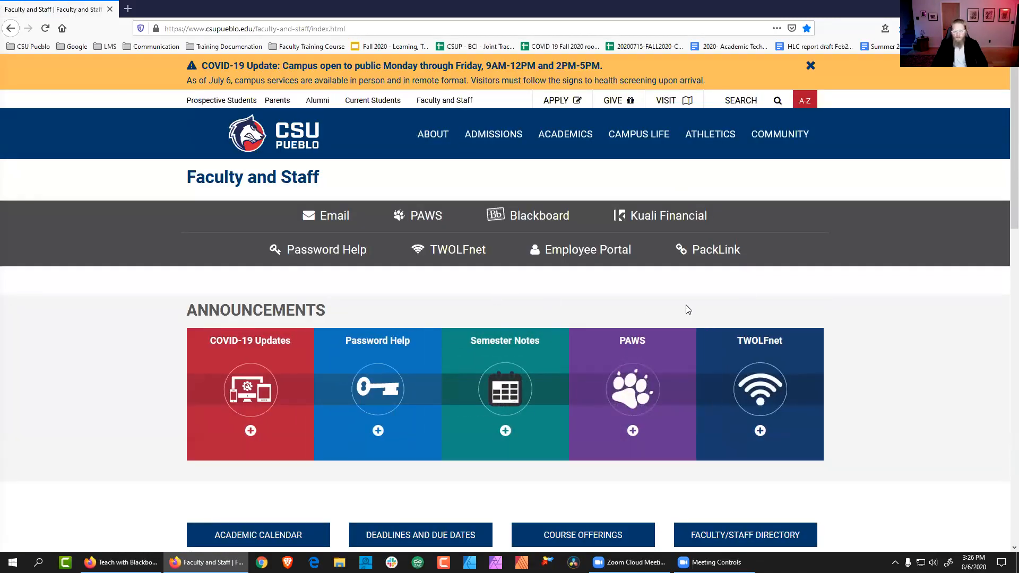
left_click(522, 229)
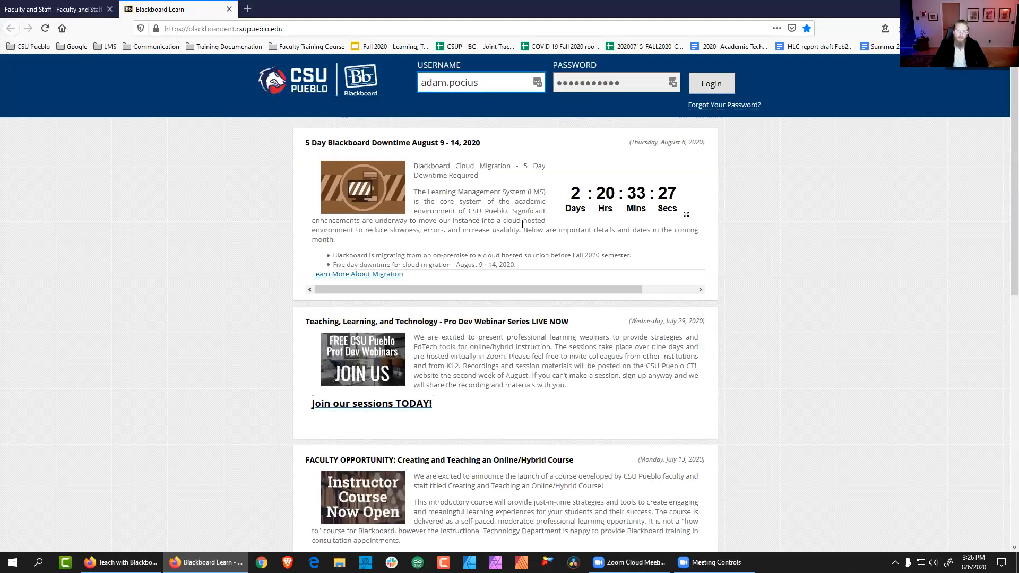
- Look over the announcements on the Blackboard login page and log in with the prefilled account credentials
scroll(481, 291, "down", 5)
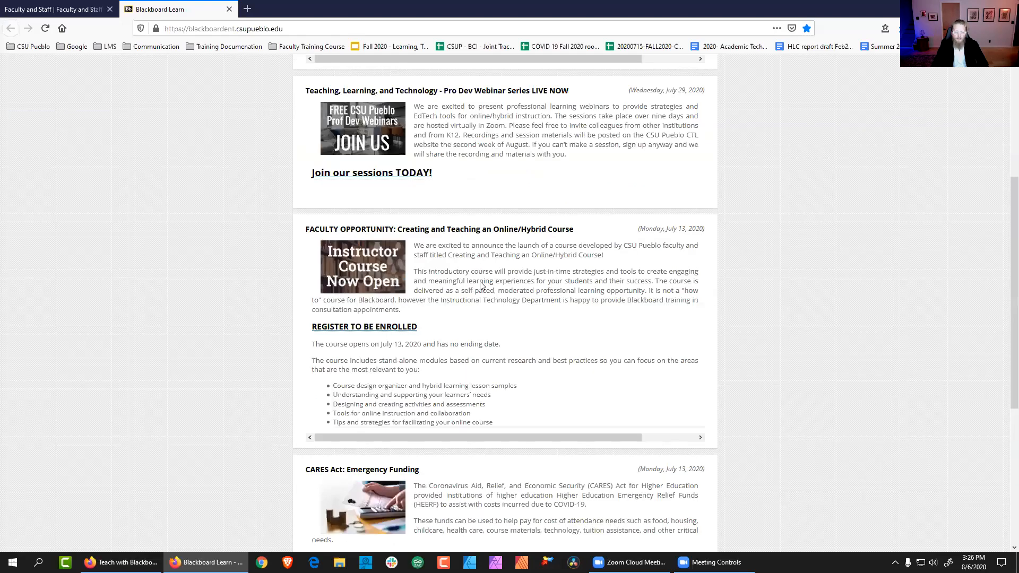
scroll(482, 291, "up", 5)
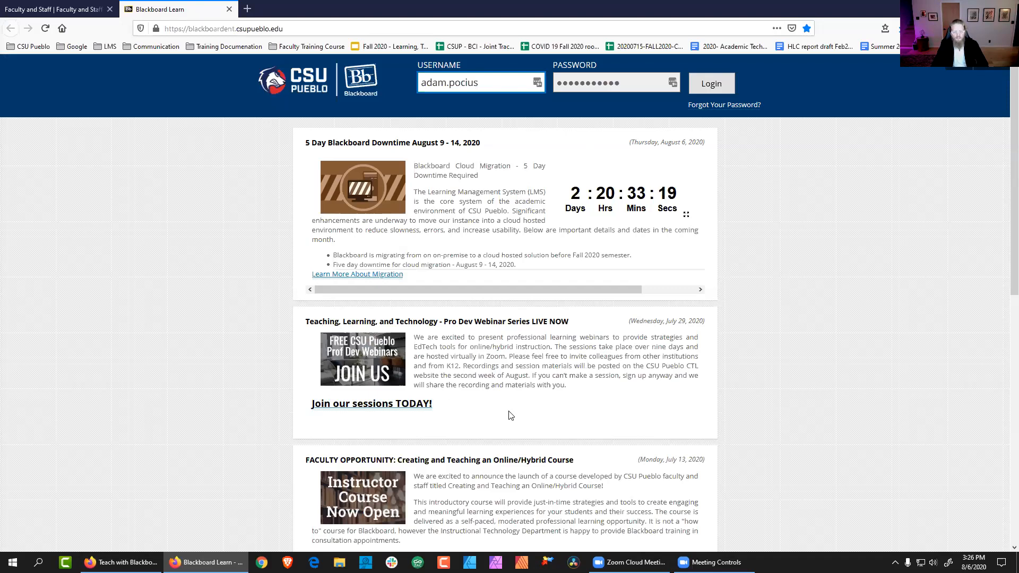
scroll(463, 227, "down", 3)
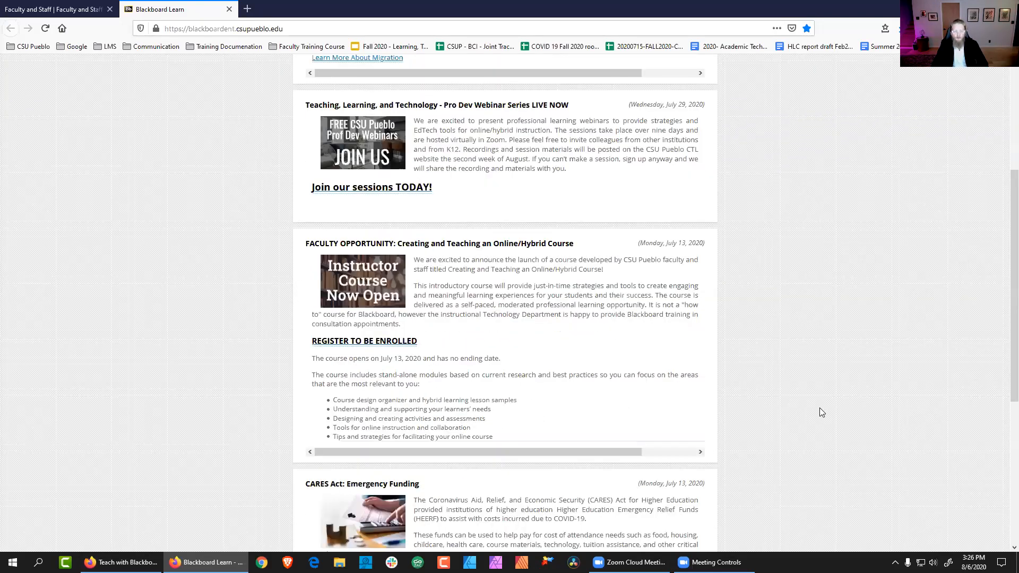
scroll(819, 407, "up", 3)
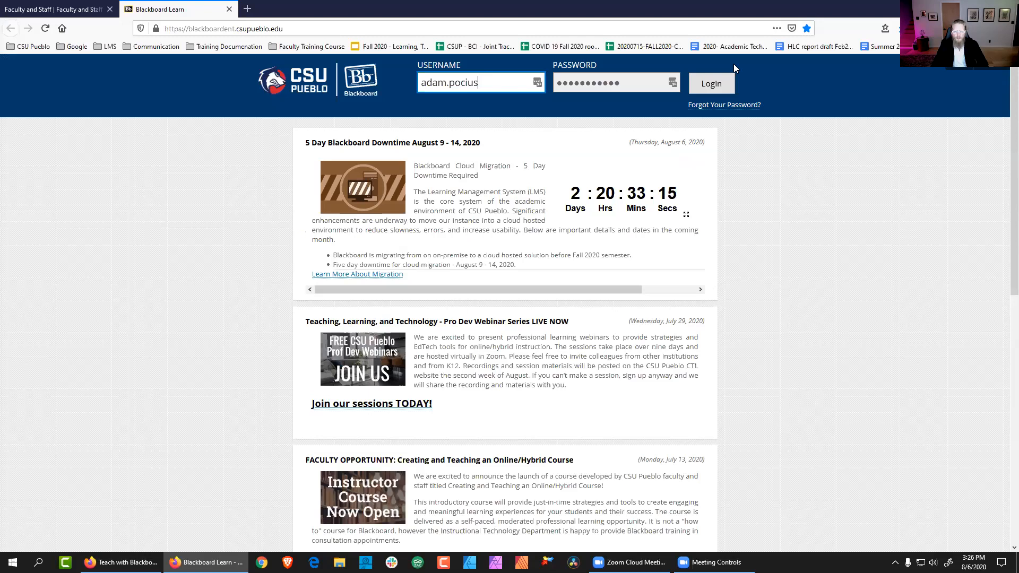
left_click(717, 85)
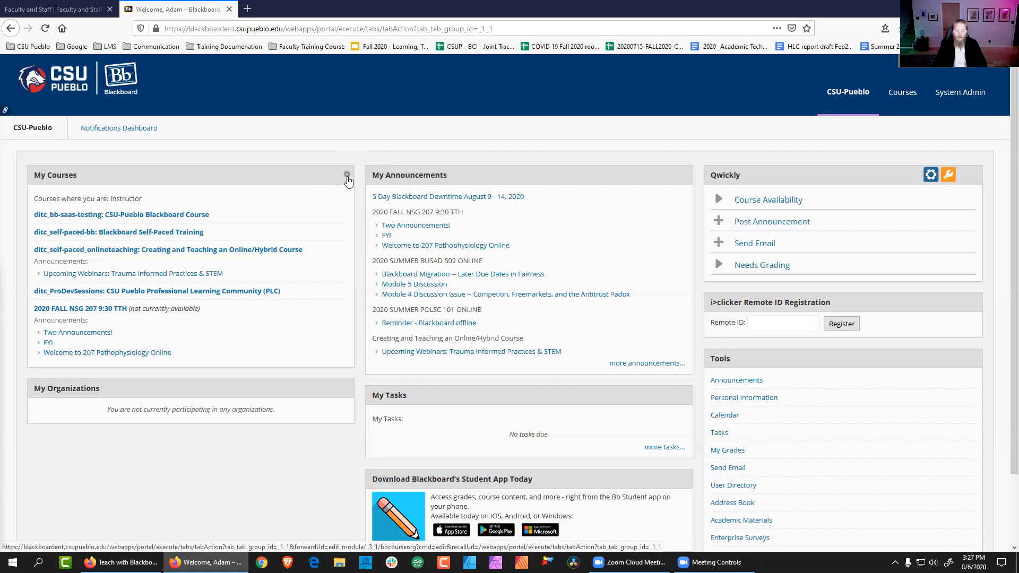
- Open the My Courses personalization settings, submit the course list, and highlight the availability note beside 2020 FALL NSG 207 9:30 TTH
left_click(347, 178)
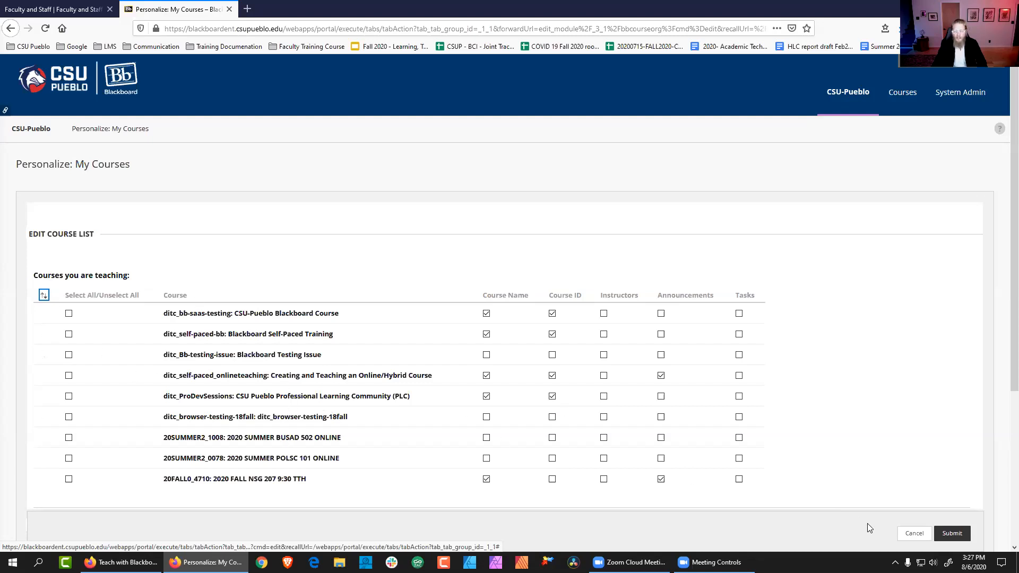
left_click(951, 535)
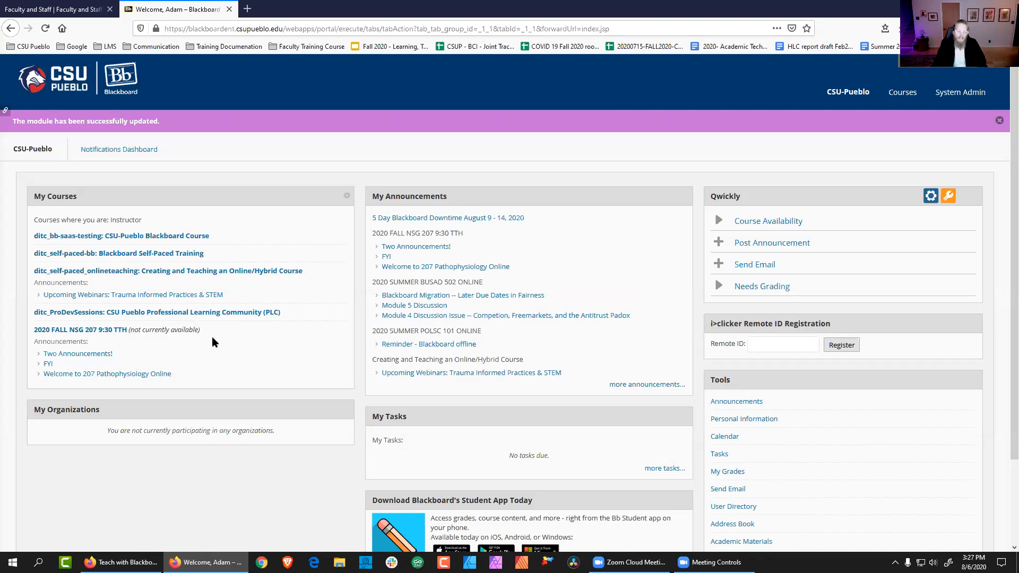
left_click_drag(200, 331, 129, 331)
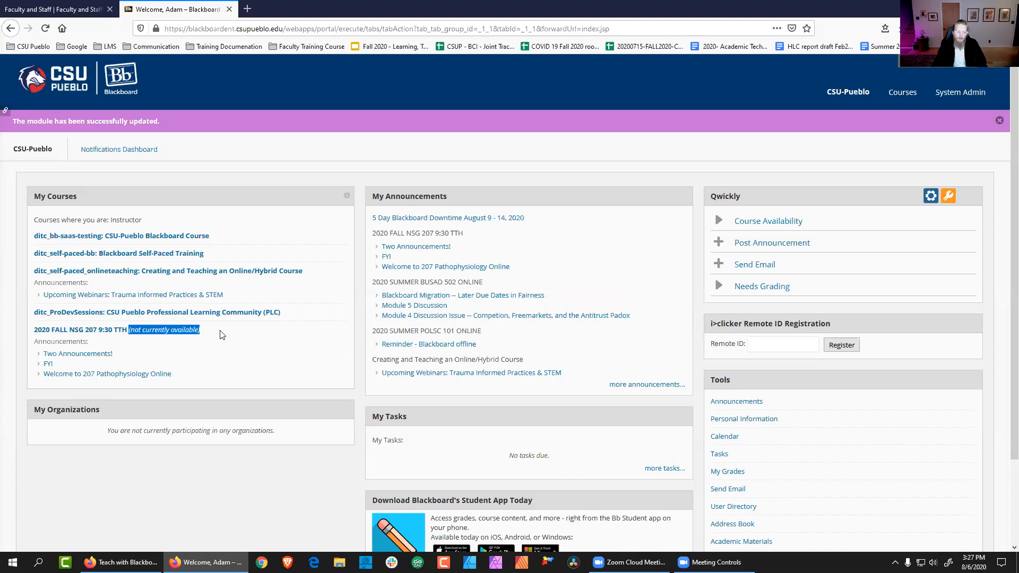
left_click(233, 339)
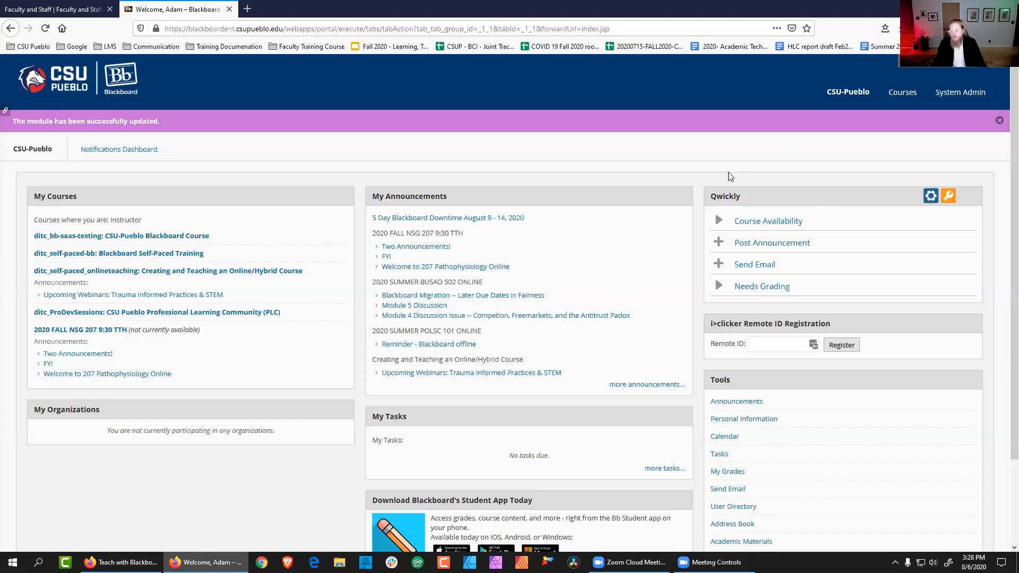
- Examine the Course Availability list and the Post Announcement form in the Qwickly module, and close both
left_click(720, 223)
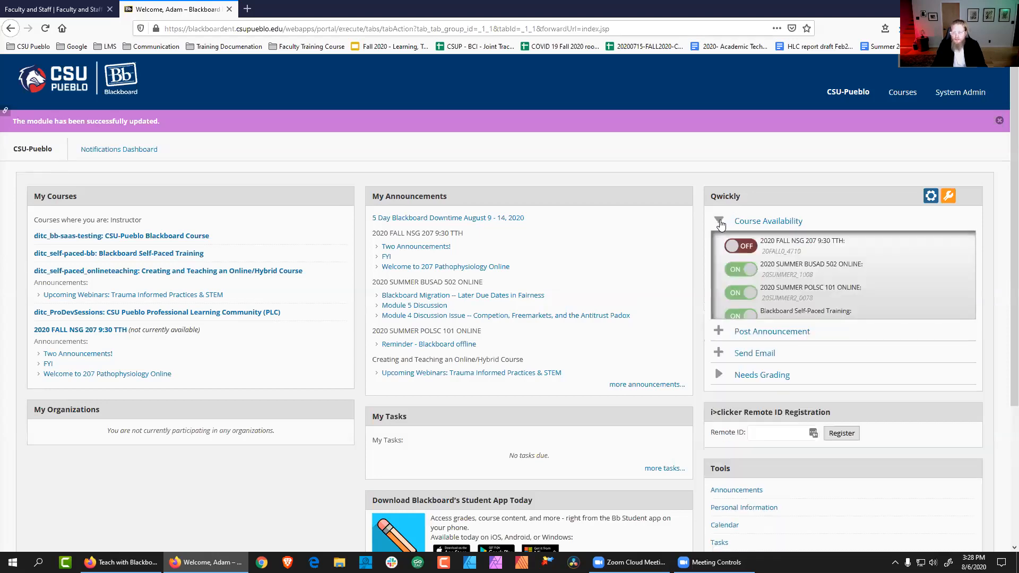
scroll(785, 281, "down", 6)
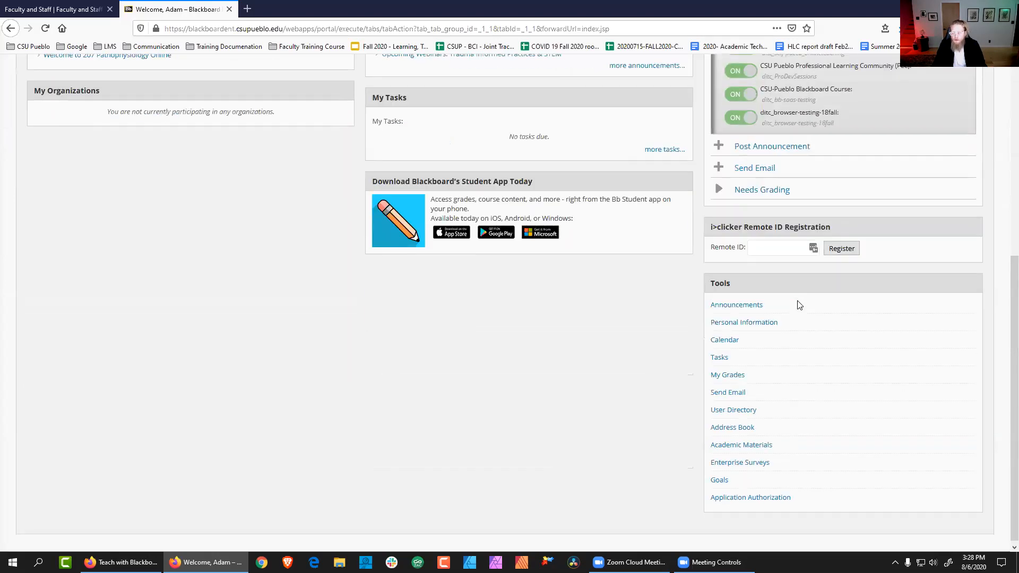
scroll(798, 301, "up", 5)
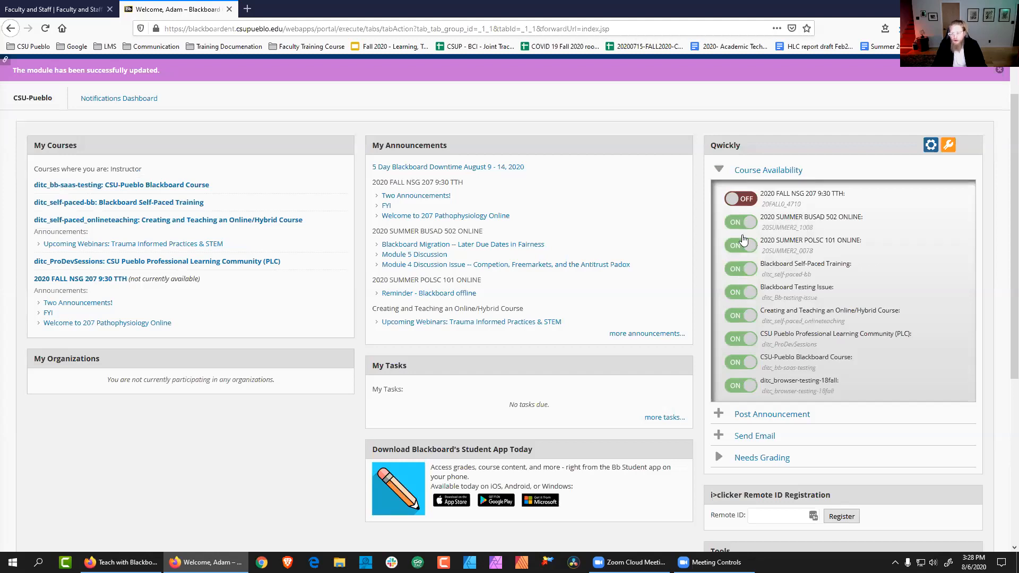
left_click(719, 171)
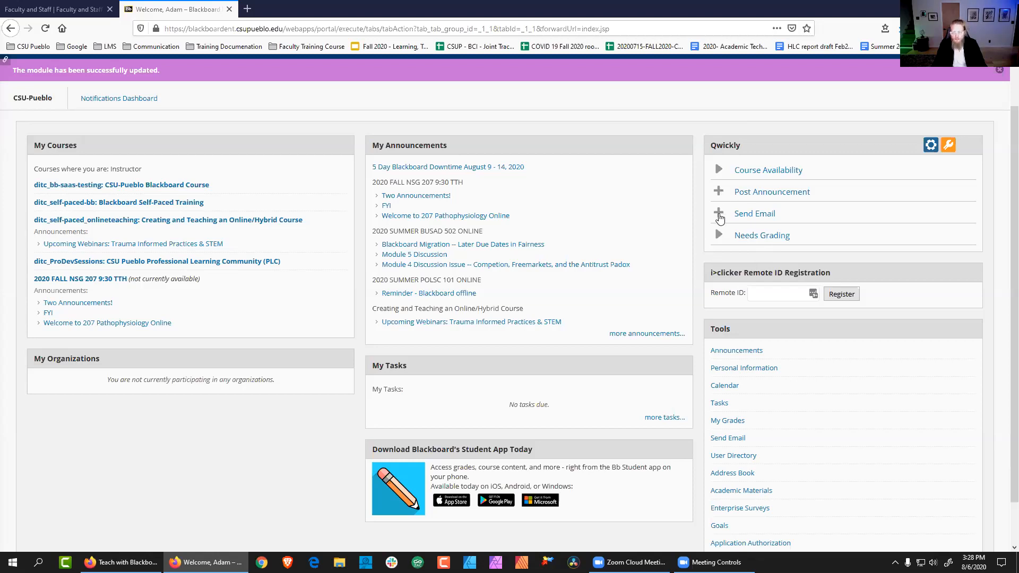
left_click(718, 192)
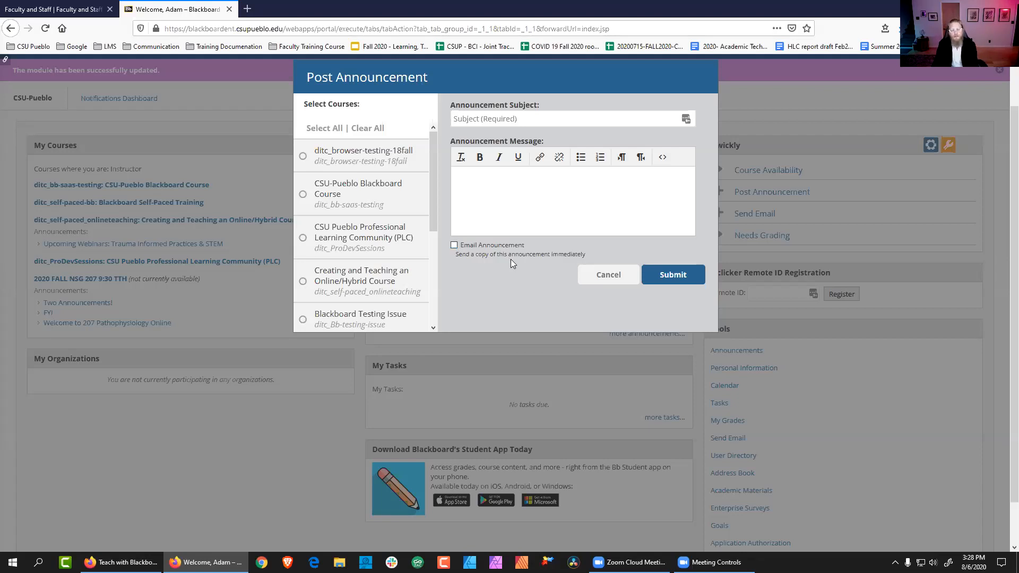
left_click(598, 282)
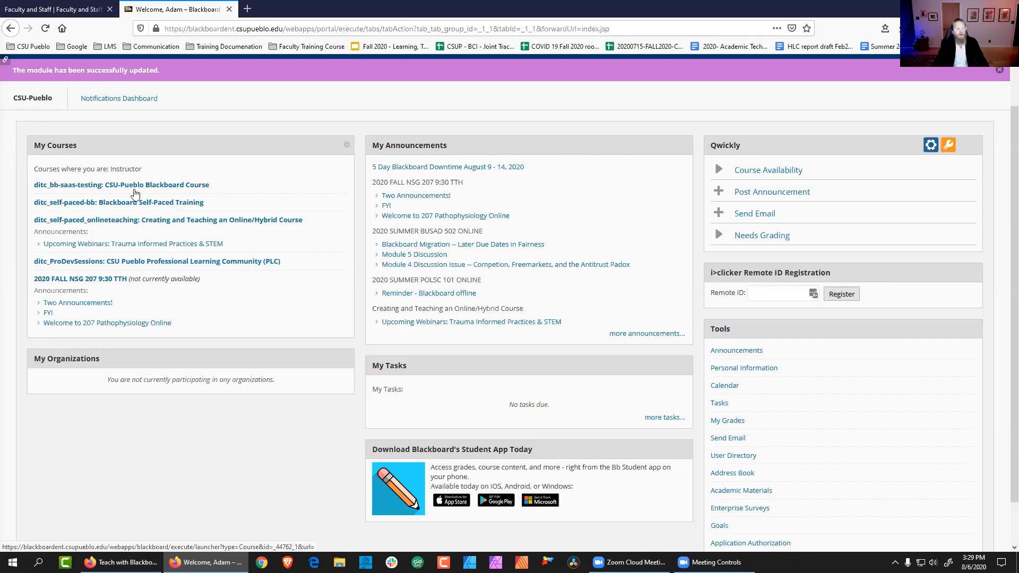
- Open the CSU-Pueblo Blackboard Course and review its Getting Started and Course Modules pages
left_click(130, 188)
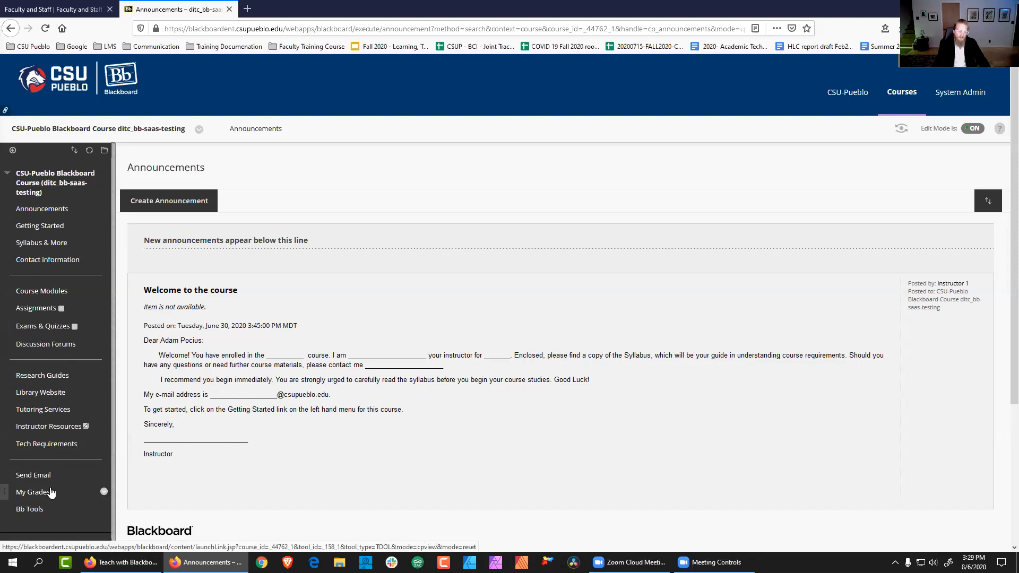
left_click(48, 227)
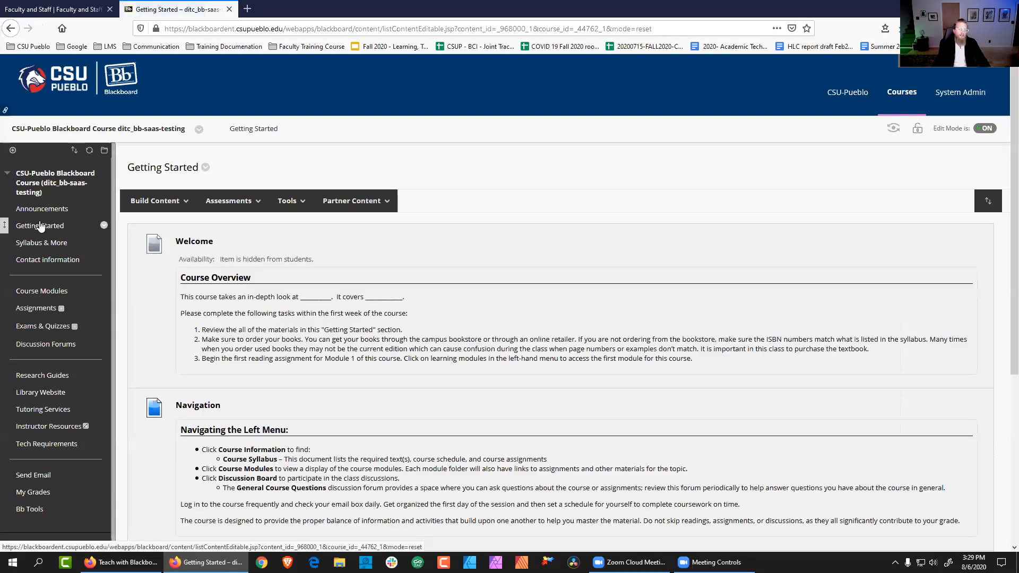
scroll(250, 295, "down", 5)
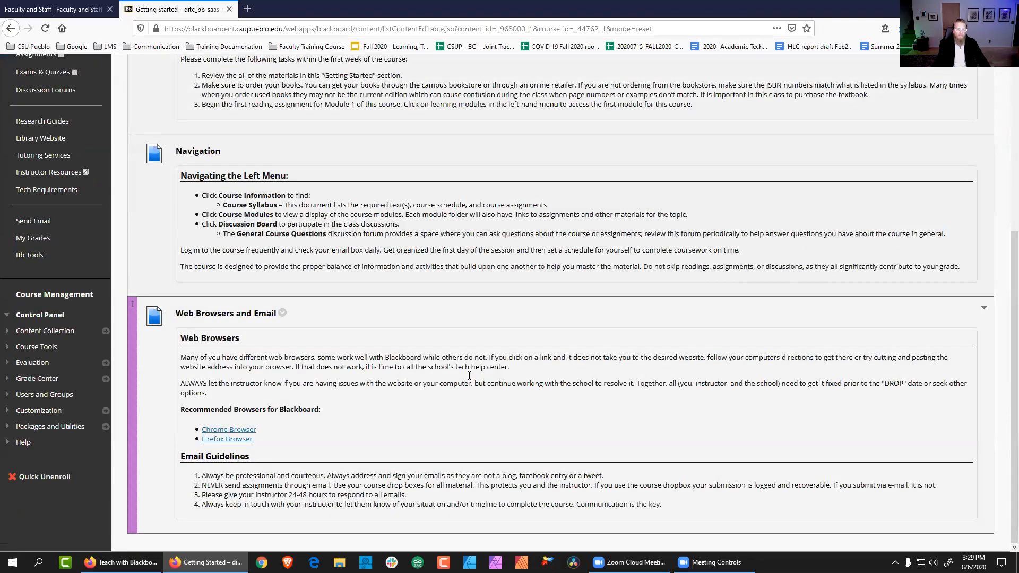
scroll(335, 401, "up", 5)
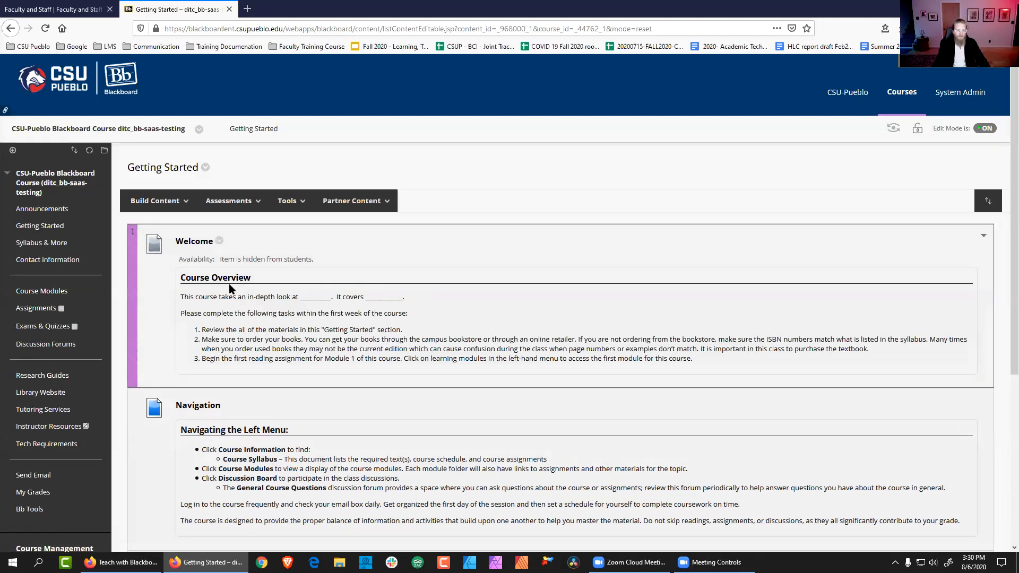
left_click(163, 202)
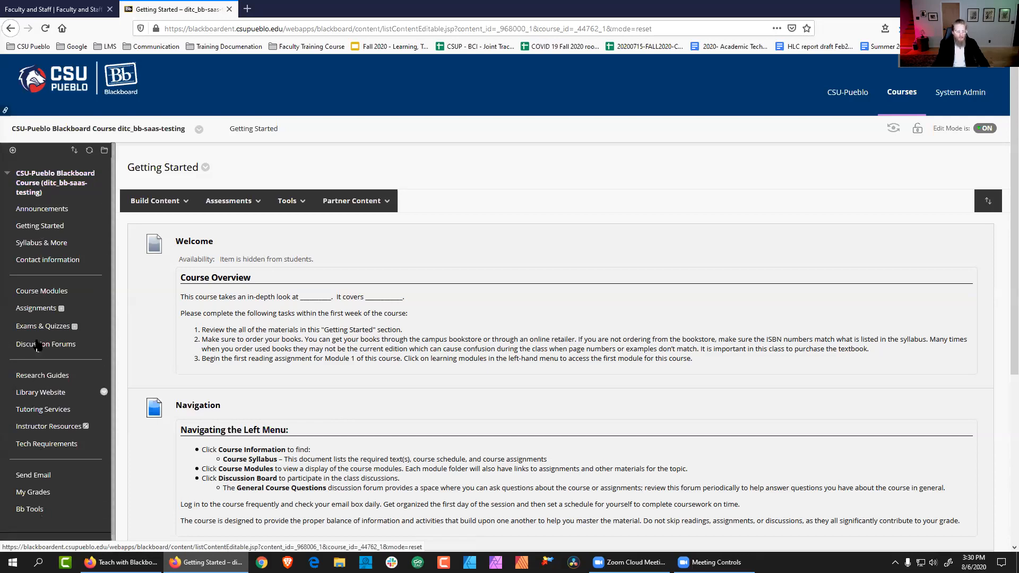
left_click(36, 293)
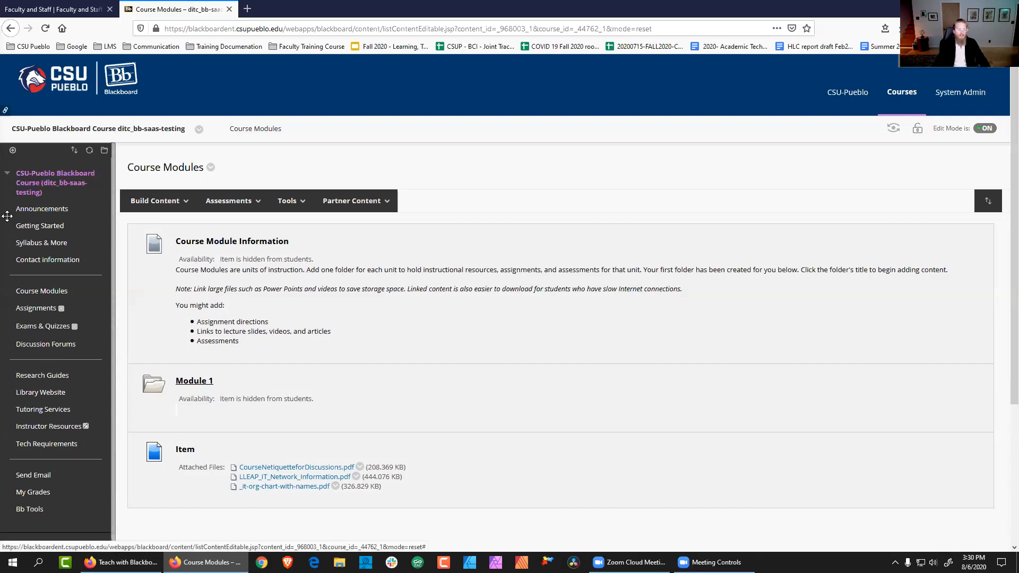
- Add a content area named "Stuff" to the course and make it available to users
left_click(12, 151)
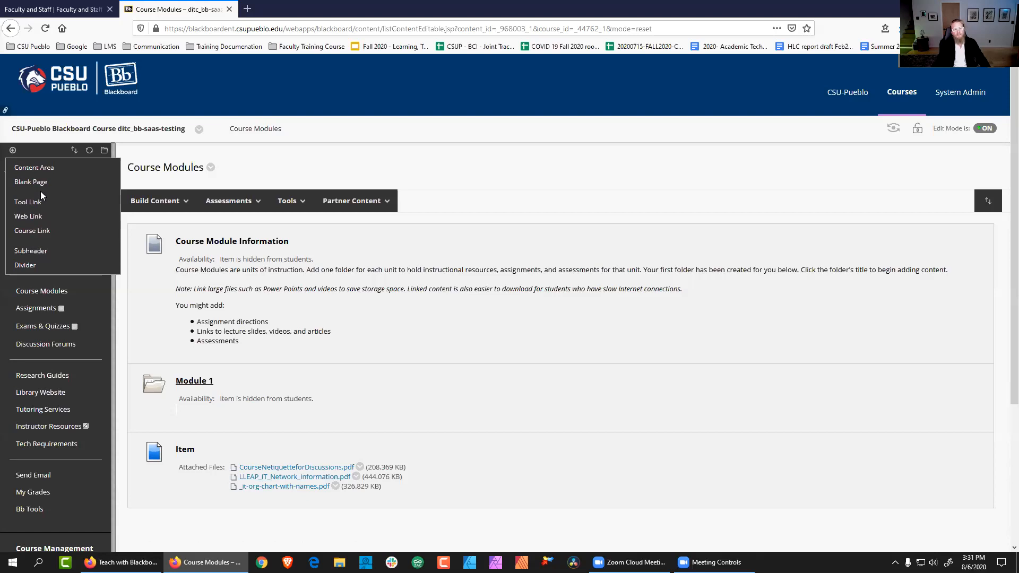
left_click(33, 168)
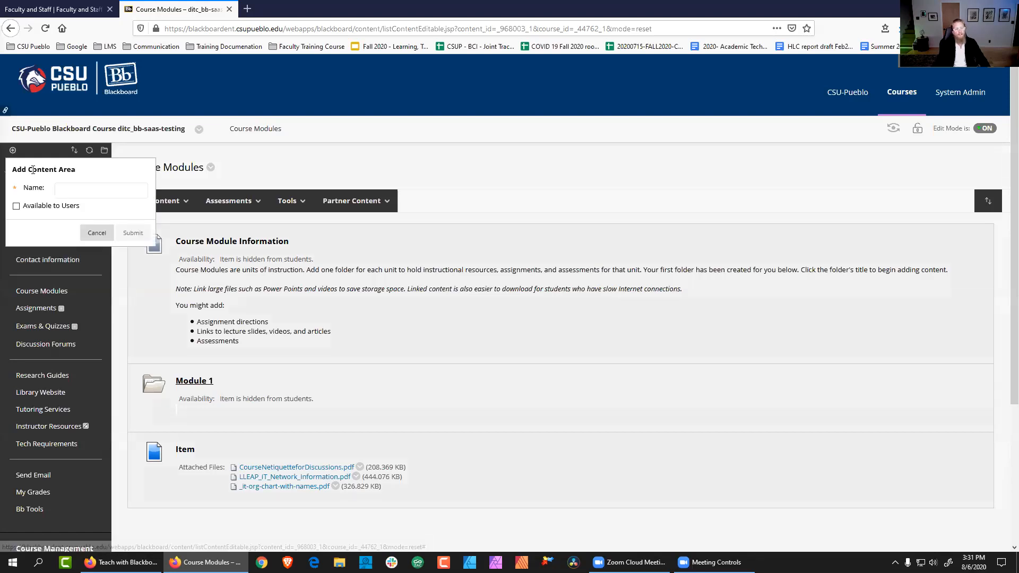
left_click(74, 189)
type("Stuff")
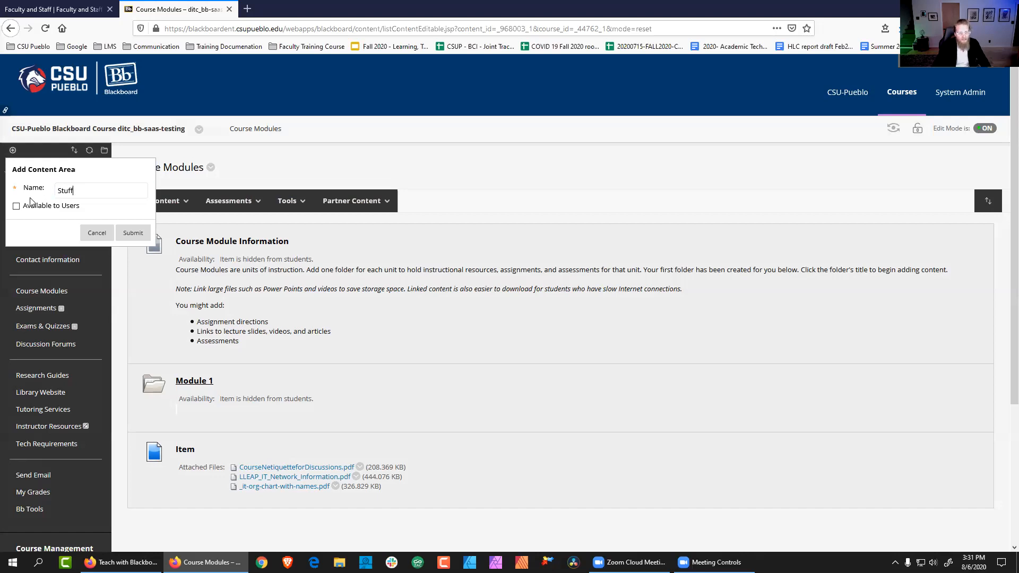
left_click(15, 207)
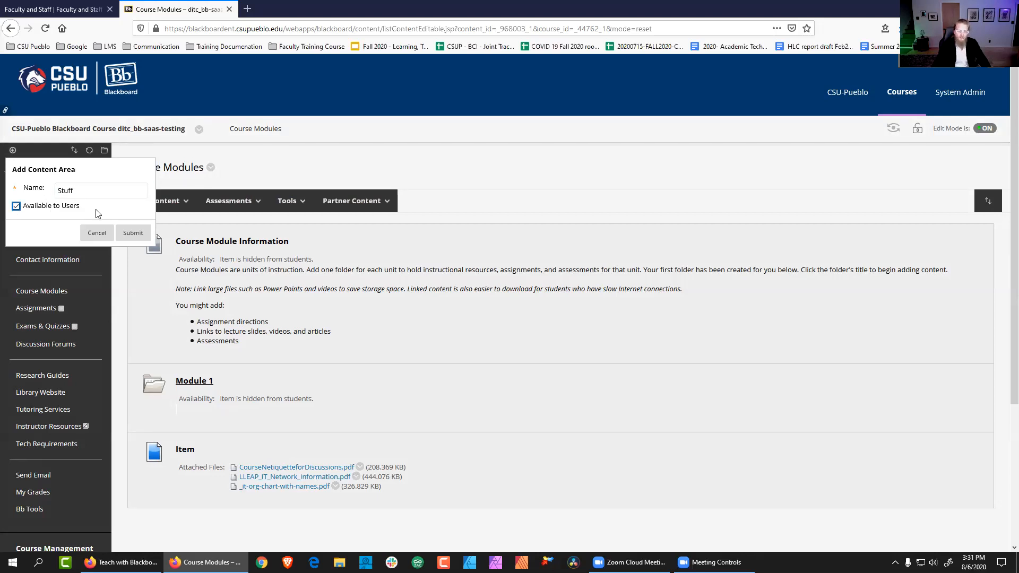
left_click(44, 190)
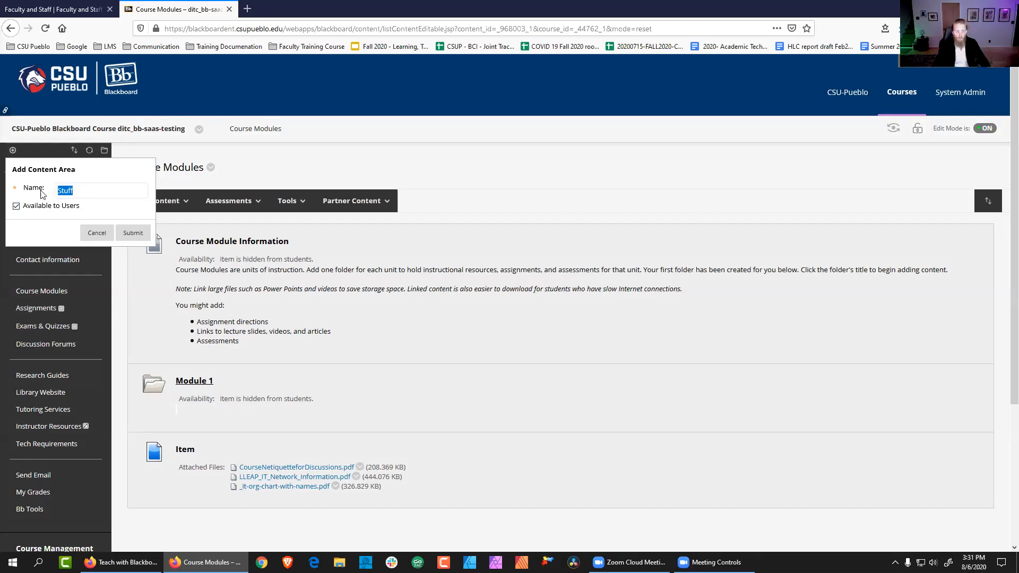
left_click(133, 233)
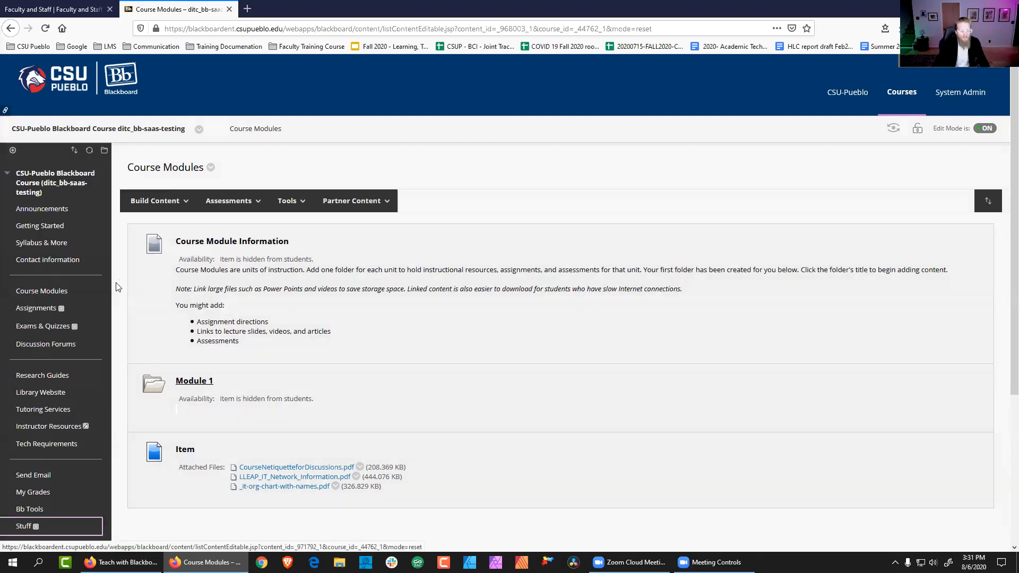
- Open the Stuff content area and bring its entry among the course links into view
scroll(80, 372, "down", 4)
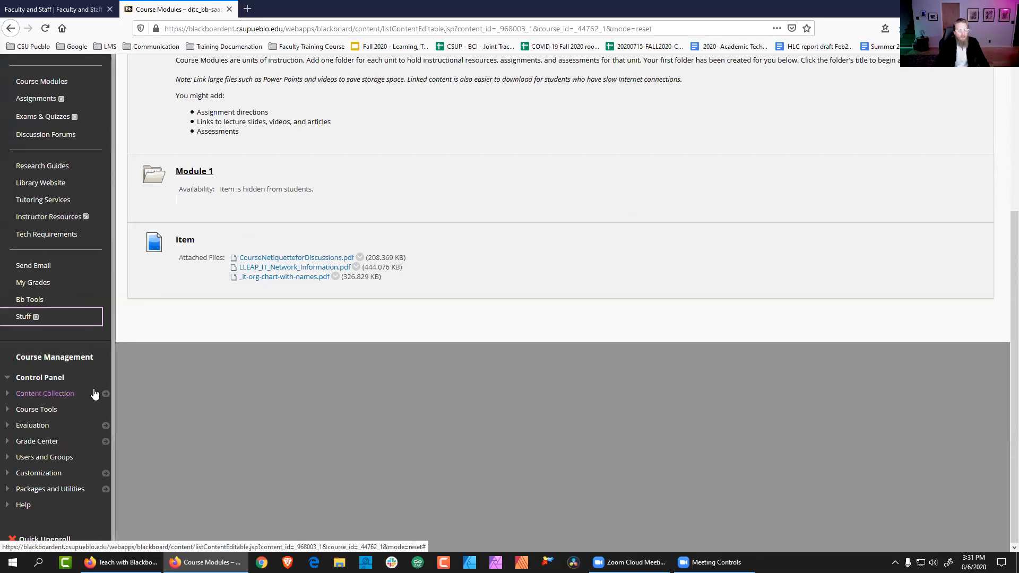
left_click(24, 318)
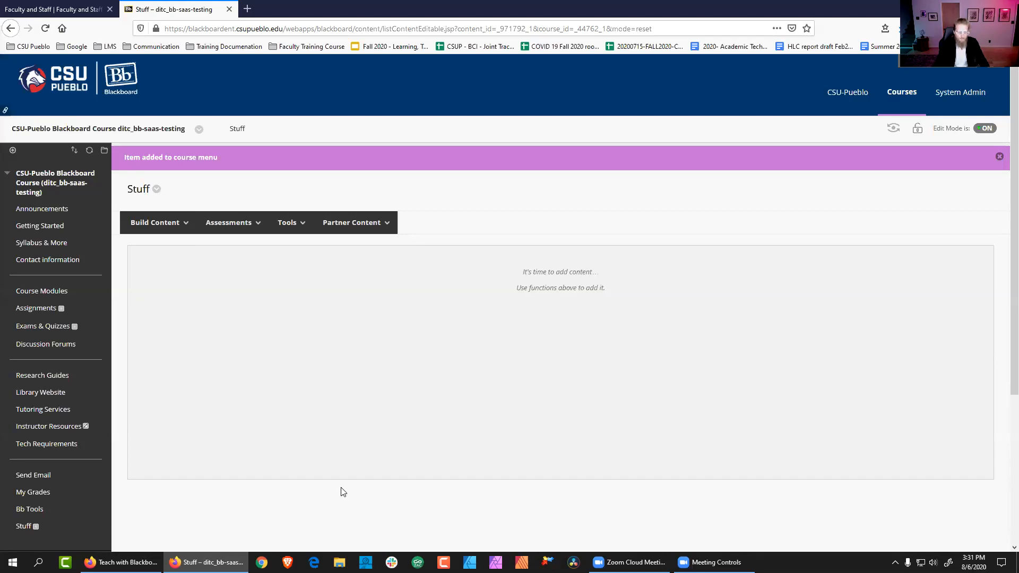
scroll(244, 400, "down", 3)
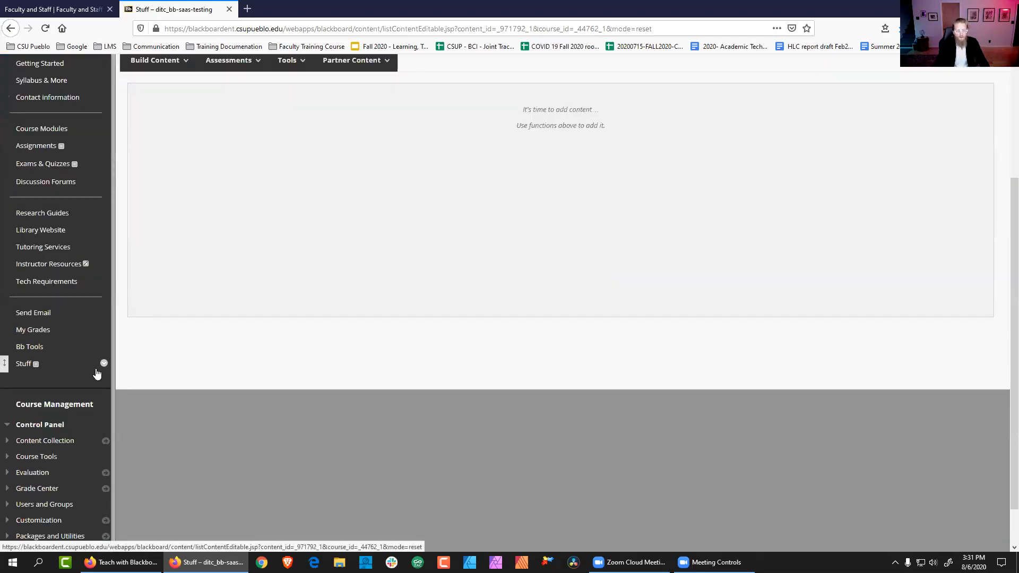
- Permanently delete the Stuff content area from the course menu
left_click(104, 364)
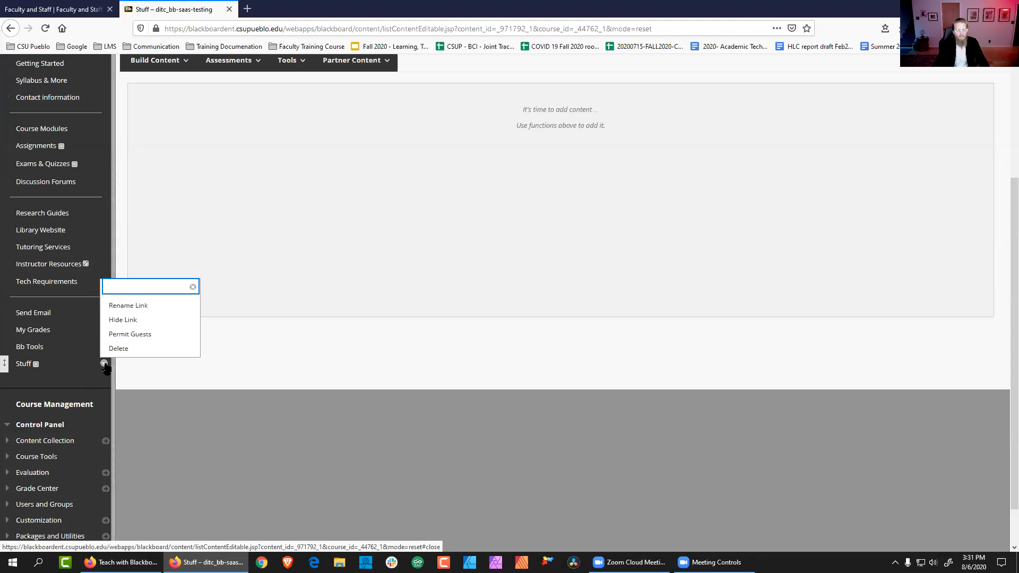
left_click(116, 346)
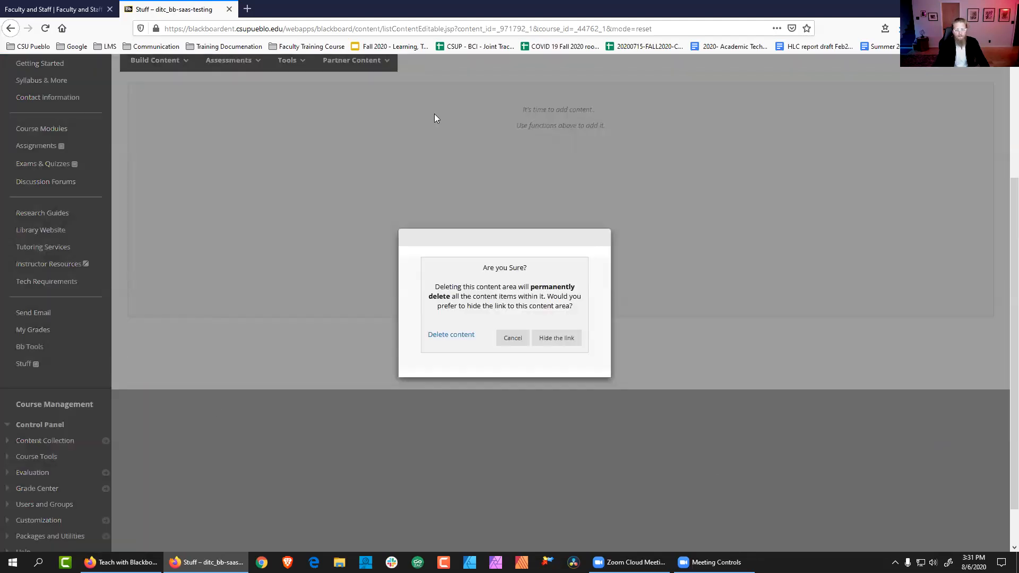
left_click(446, 336)
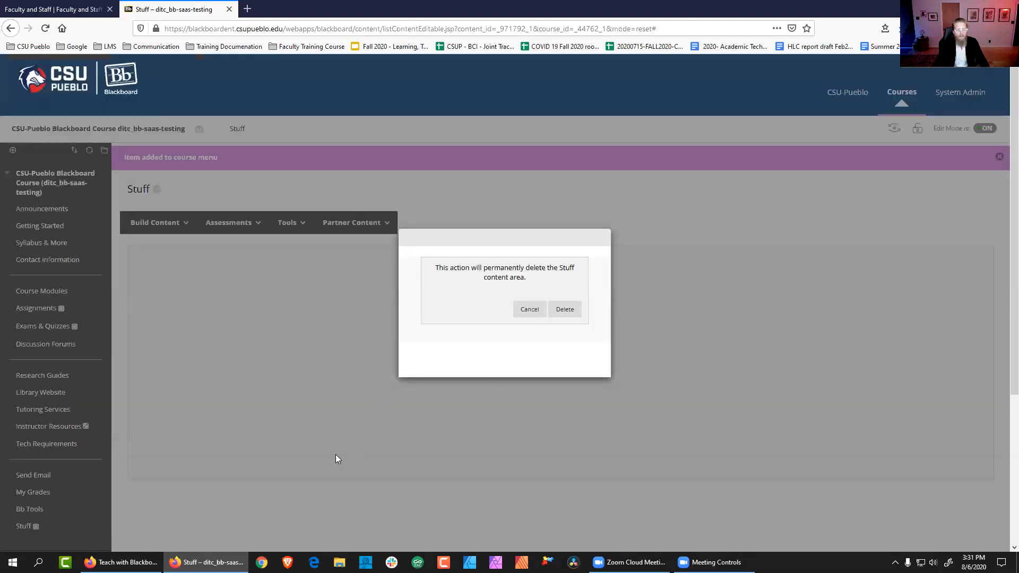
left_click(565, 309)
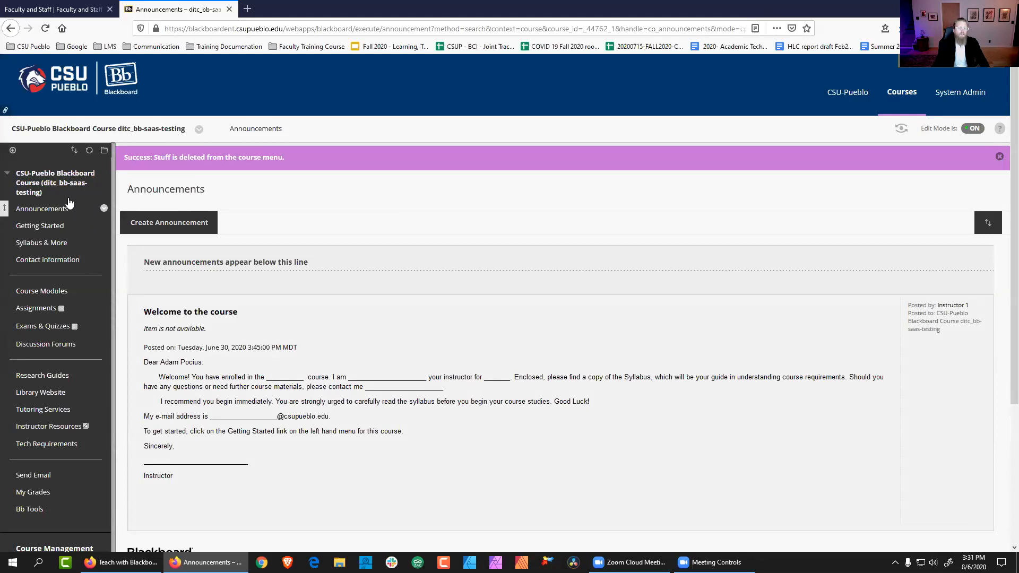
- Enlarge the page to 170% and dismiss the deletion notice above the announcements
left_click(13, 152)
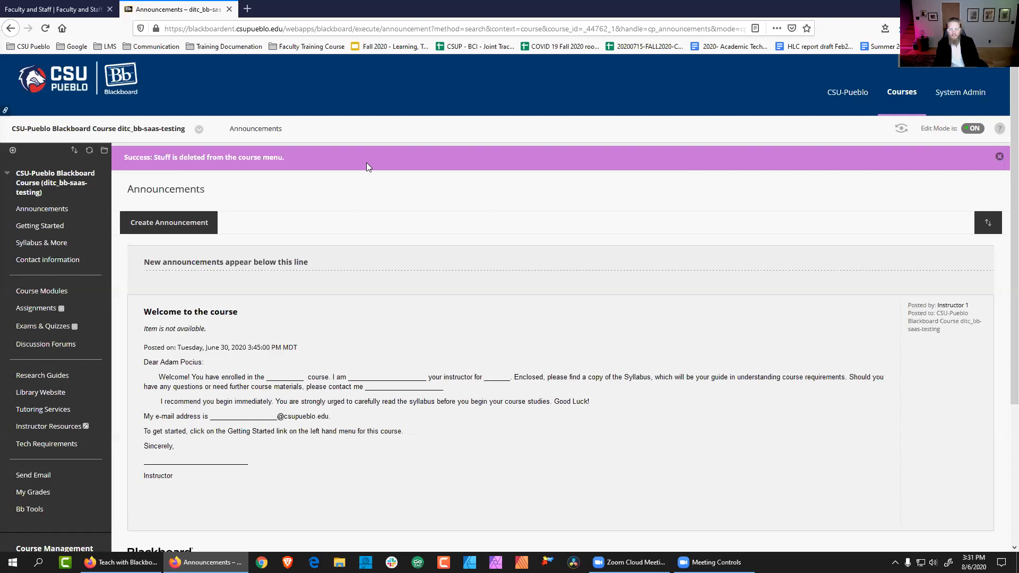
key("ctrl+plus")
key("ctrl+plus")
key("ctrl+plus")
key("ctrl+plus")
key("ctrl+plus")
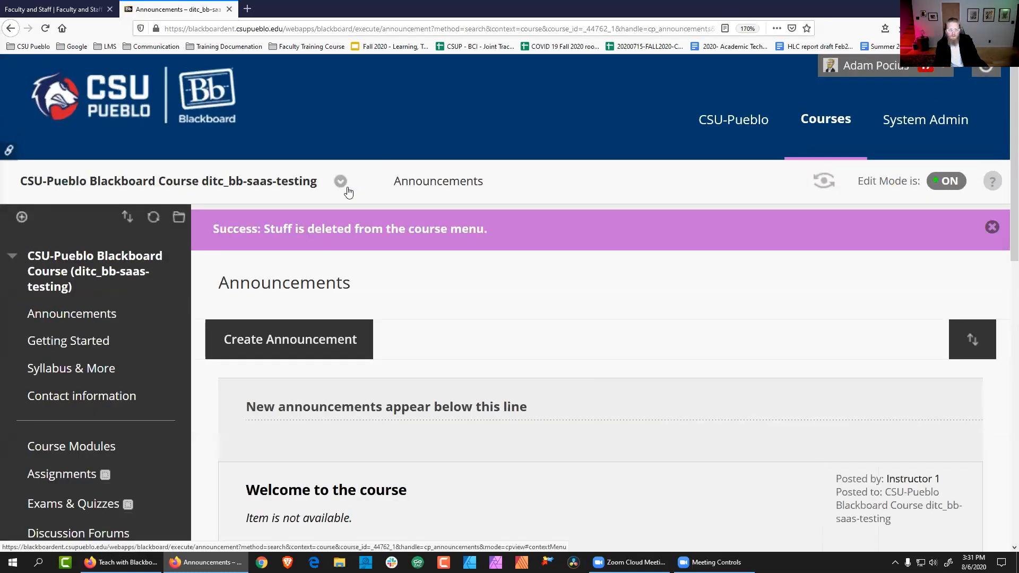
left_click(992, 227)
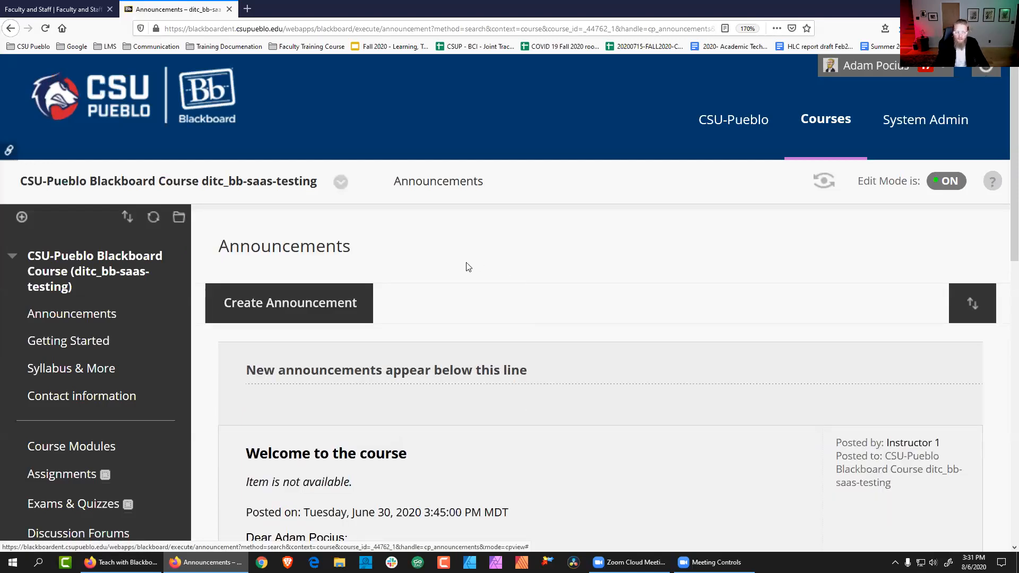
- Add a tool link named "Zoom Classroom" of type Zoom Meeting to the course menu and make it available to users
left_click(22, 219)
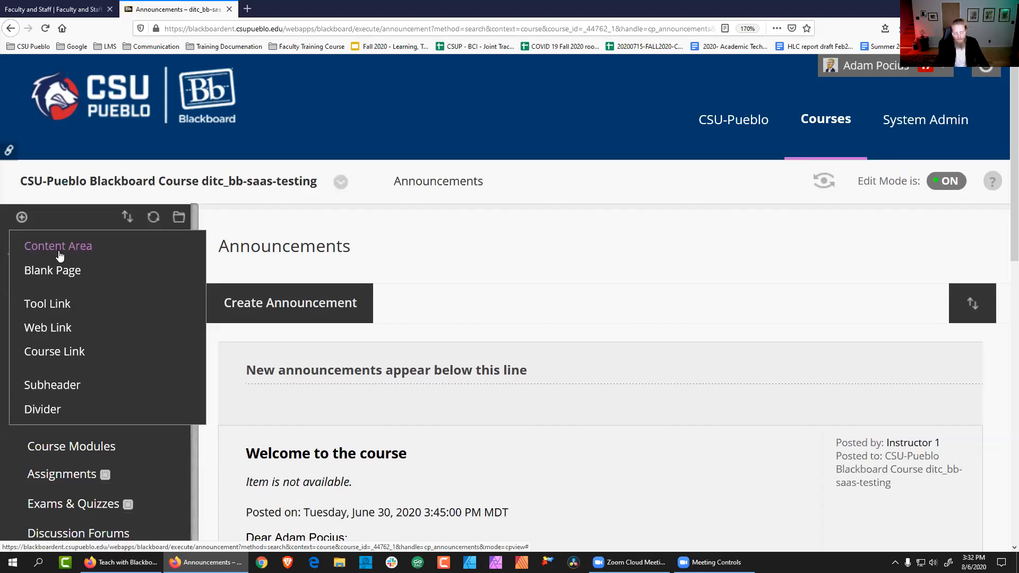
left_click(53, 307)
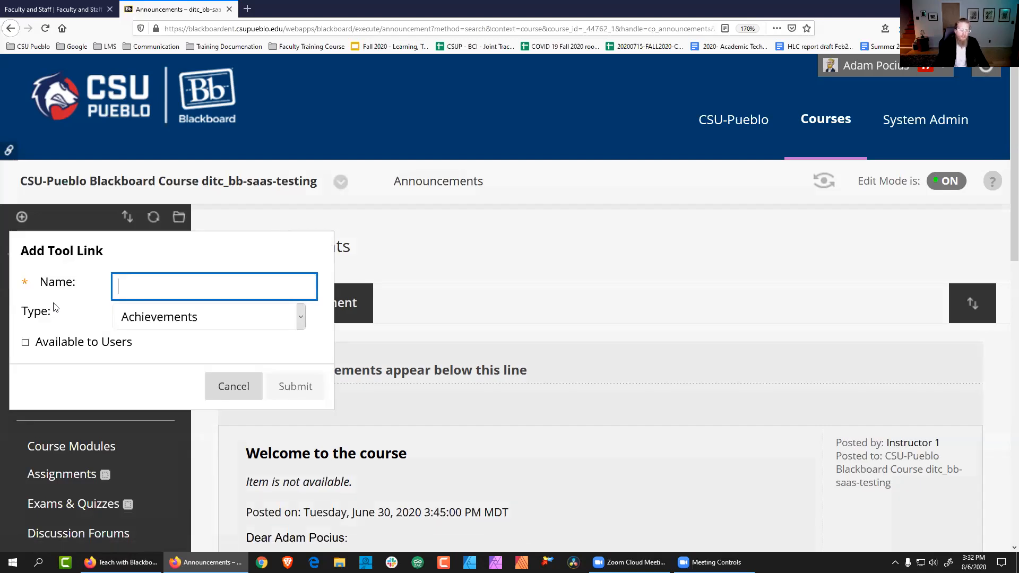
left_click(138, 287)
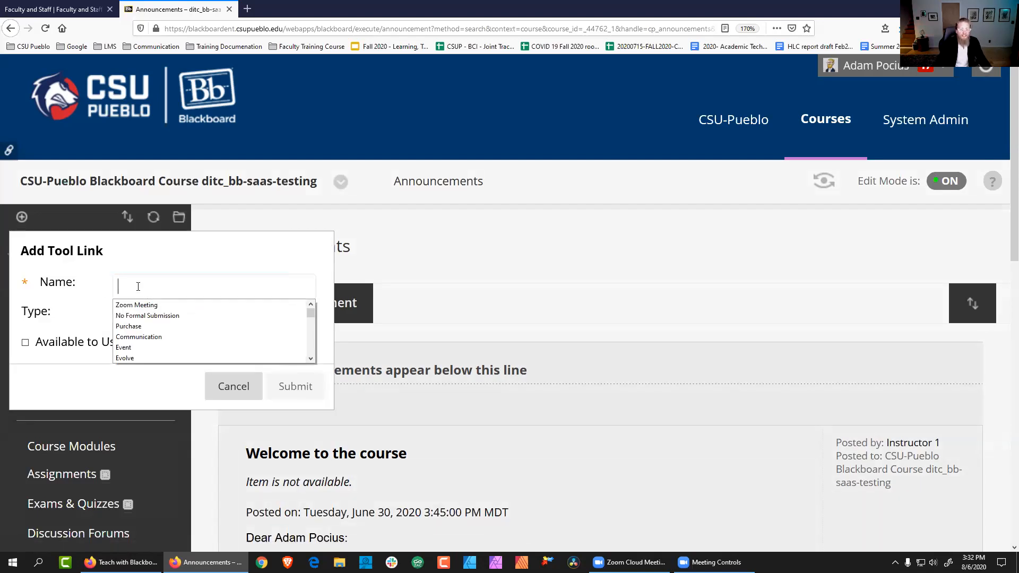
left_click(138, 286)
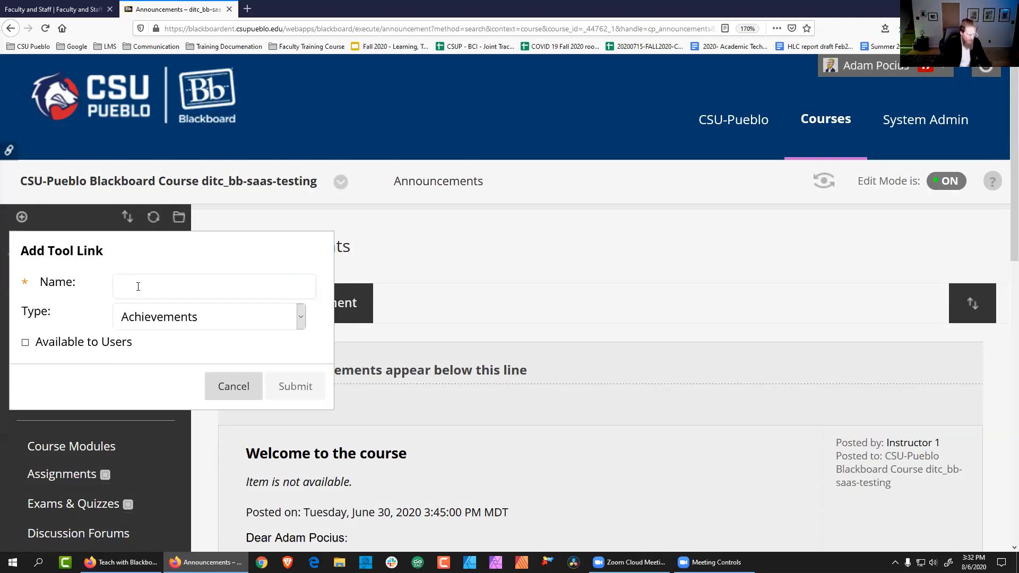
type("Zoom C")
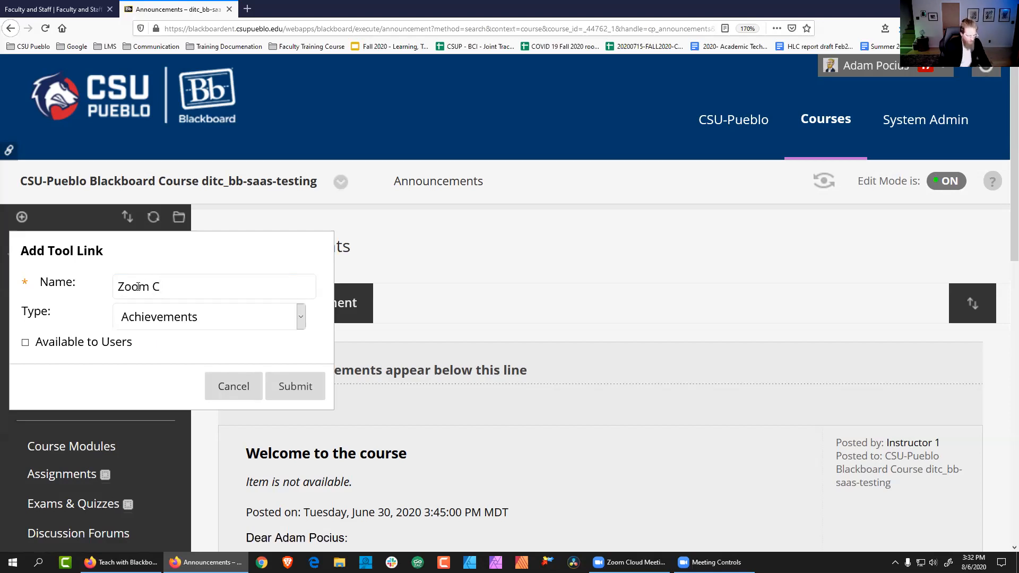
type("lassroom")
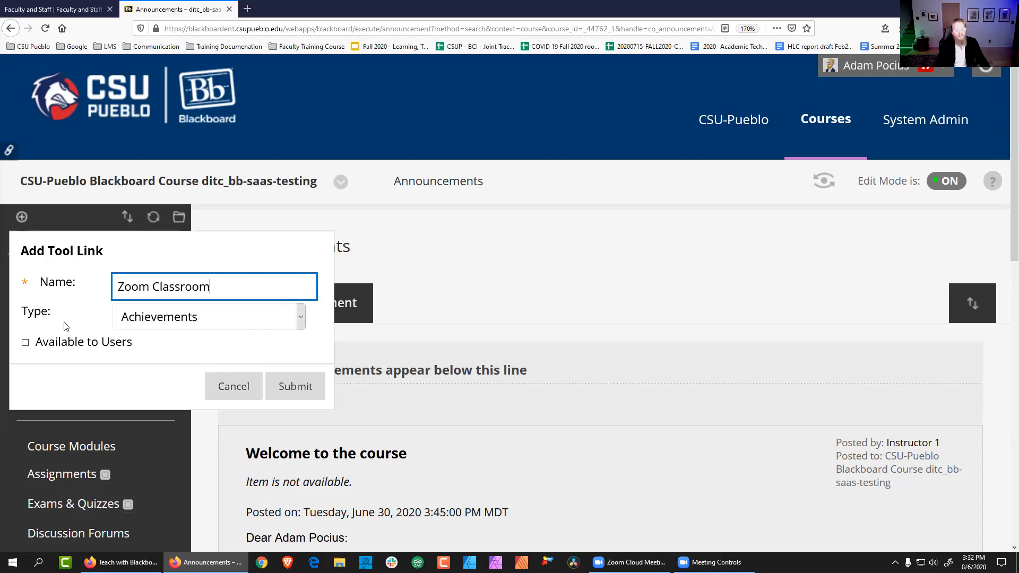
left_click(144, 321)
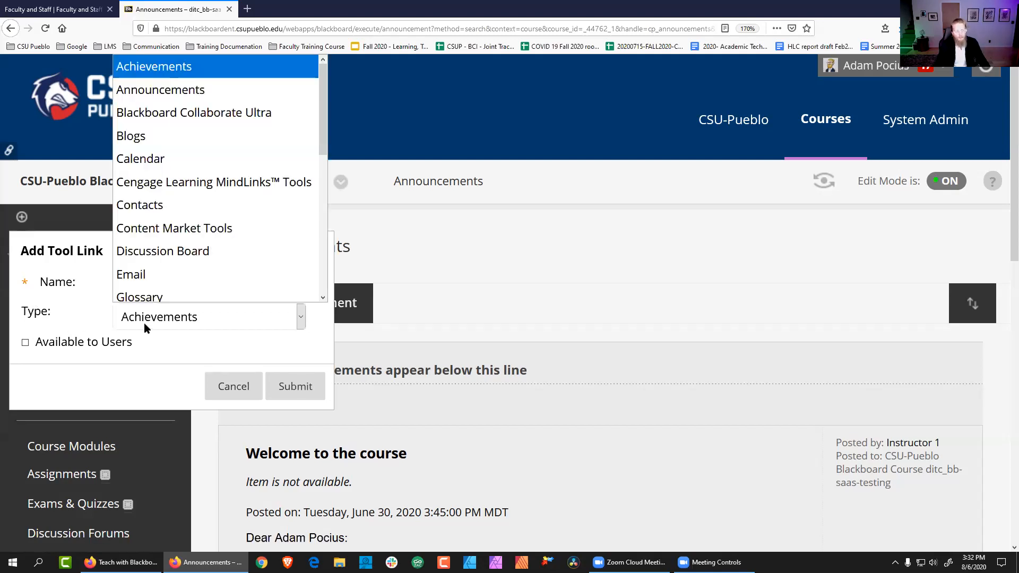
scroll(192, 192, "down", 5)
scroll(193, 193, "up", 1)
scroll(193, 196, "down", 1)
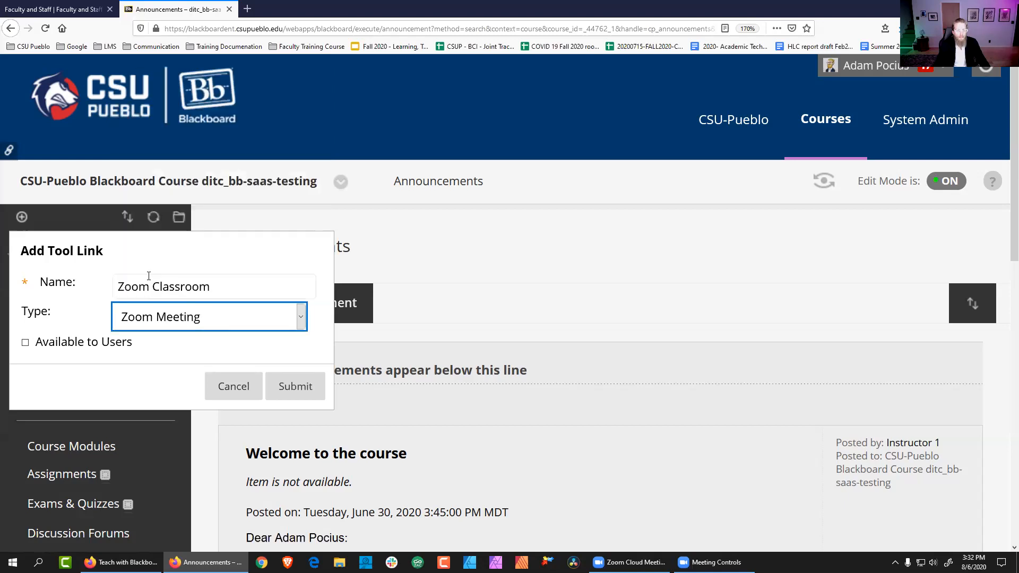
left_click(26, 342)
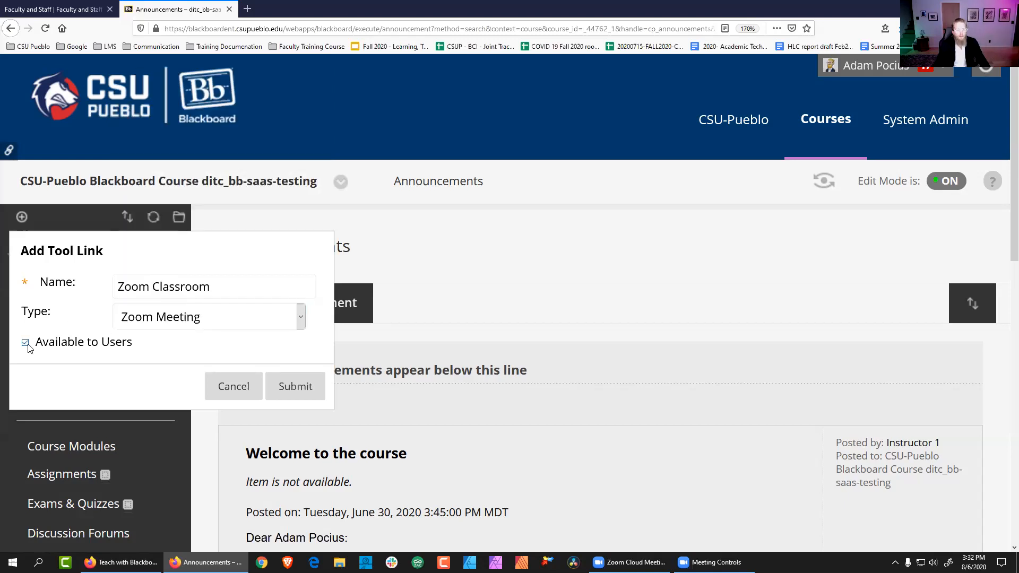
left_click(295, 394)
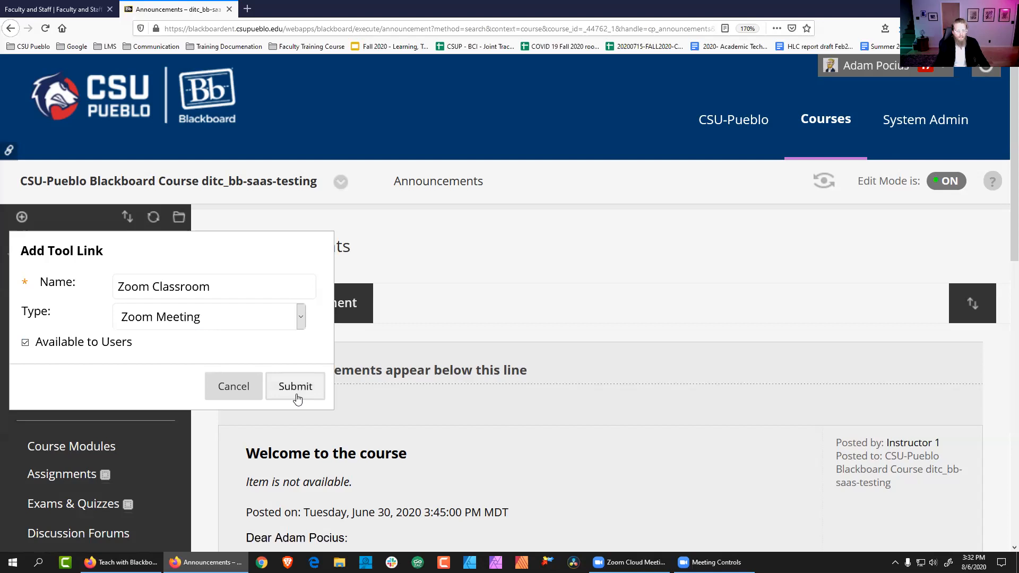
- Move the Zoom Classroom link up the course menu so it sits directly below Contact information
scroll(148, 213, "down", 5)
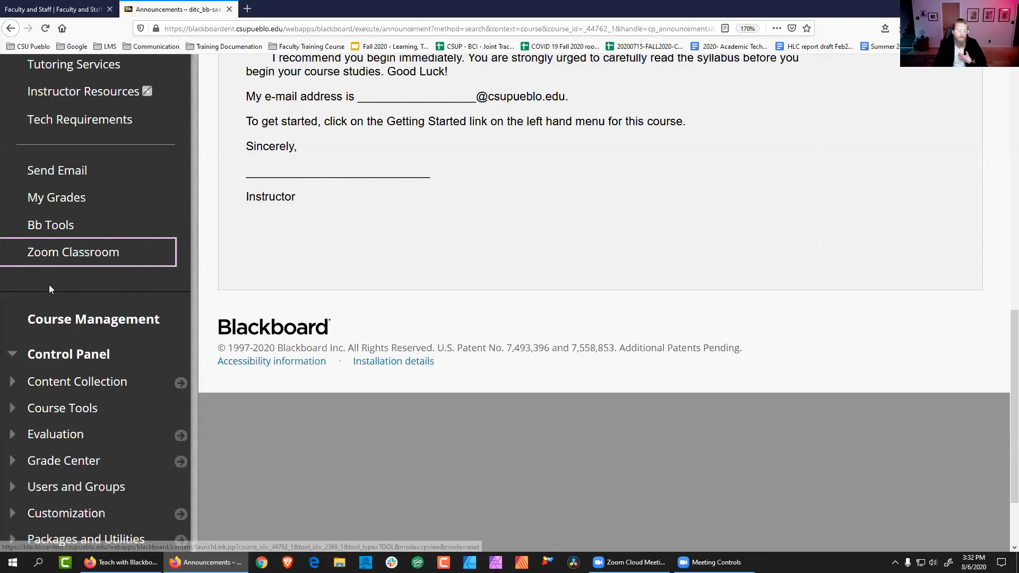
scroll(49, 284, "up", 1)
scroll(42, 290, "up", 1)
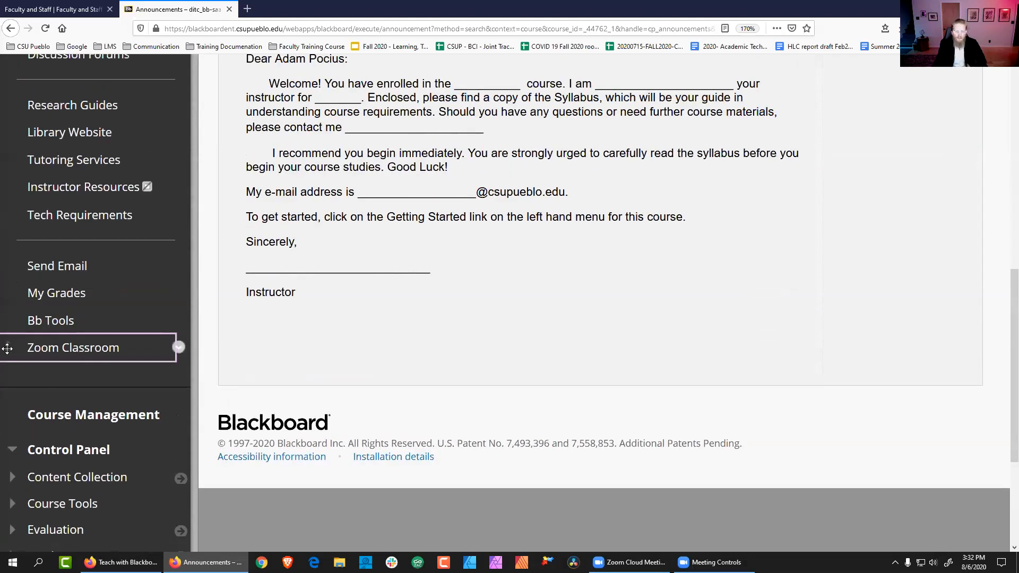
left_click_drag(6, 291, 7, 135)
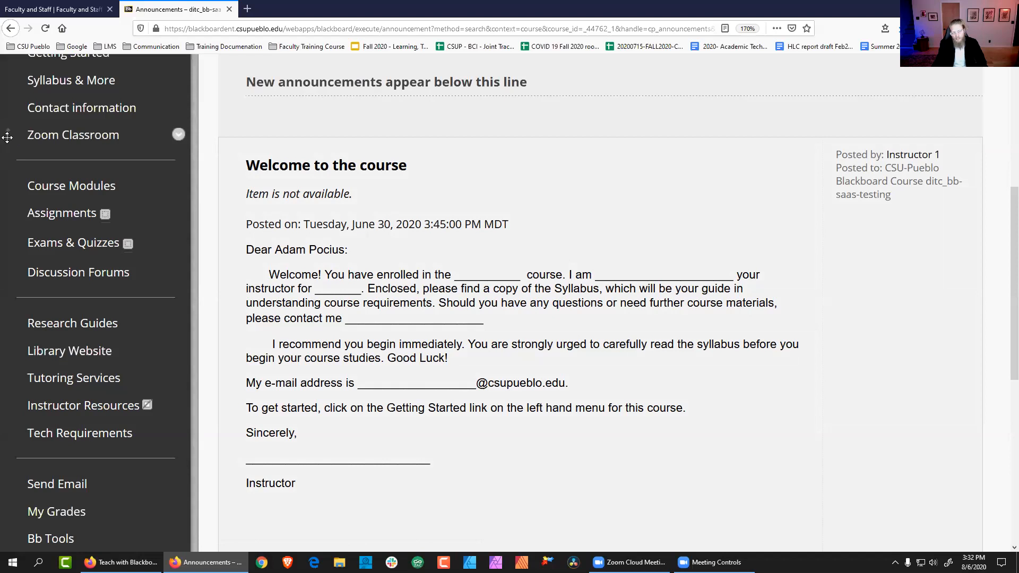
mouse_move(8, 134)
left_mouse_down()
mouse_move(8, 180)
mouse_move(7, 122)
mouse_move(9, 141)
left_mouse_up()
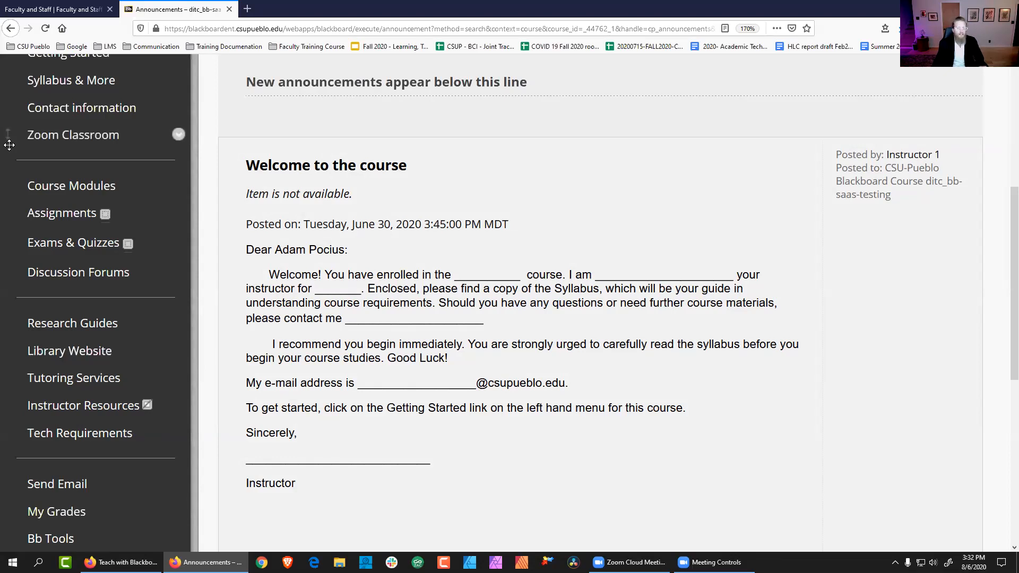
scroll(70, 229, "up", 5)
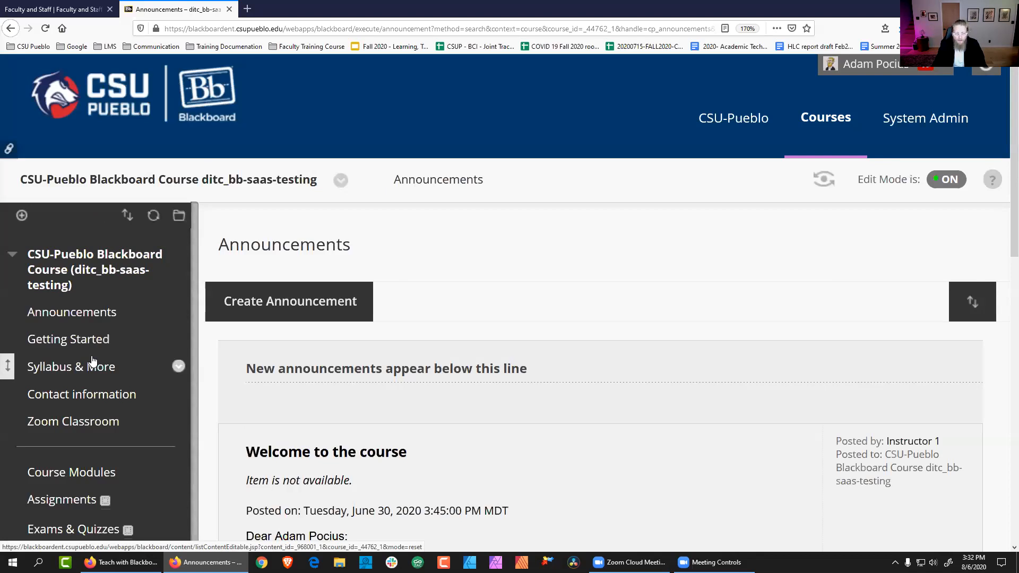
- Open the Zoom Classroom link and start scheduling a new meeting
left_click(84, 424)
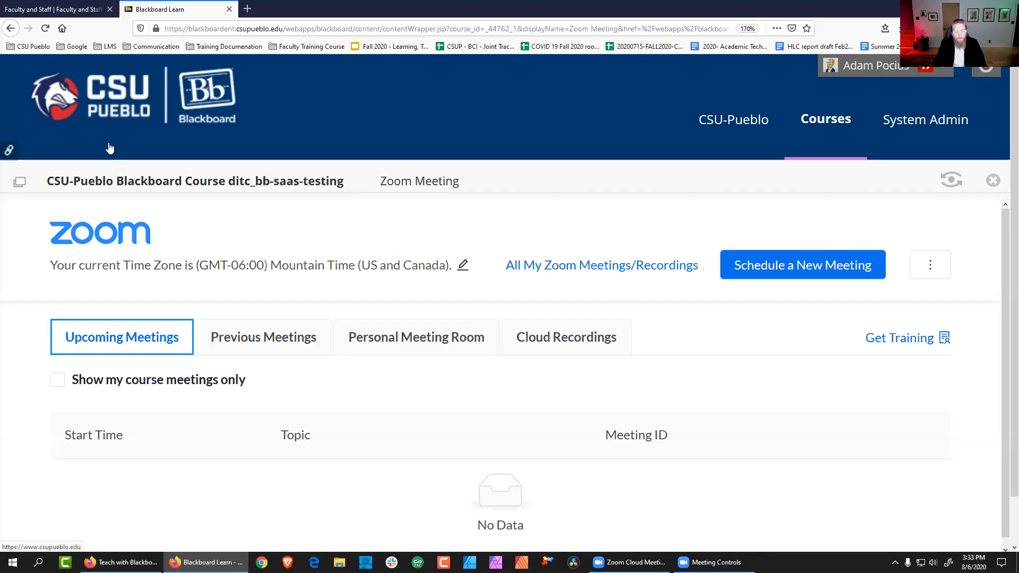
scroll(340, 399, "down", 1)
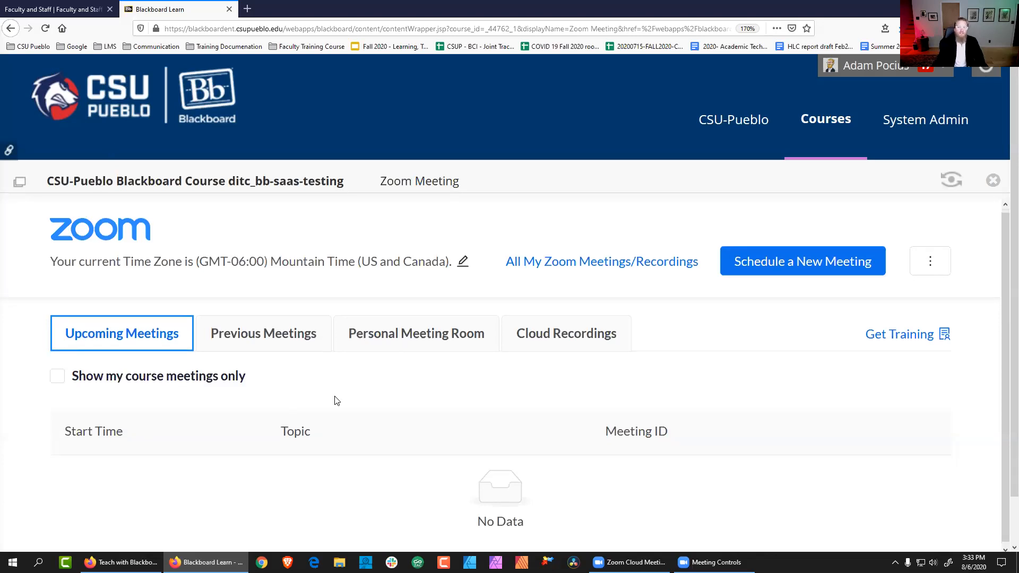
left_click(774, 269)
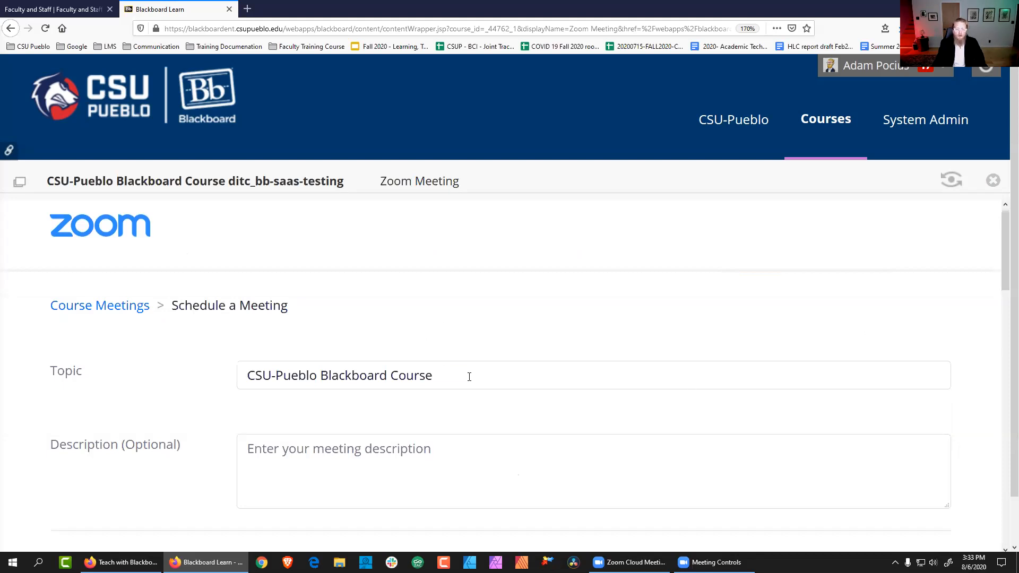
- Replace the meeting topic with "Math 101 - 8/6/2020"
left_click_drag(471, 374, 45, 352)
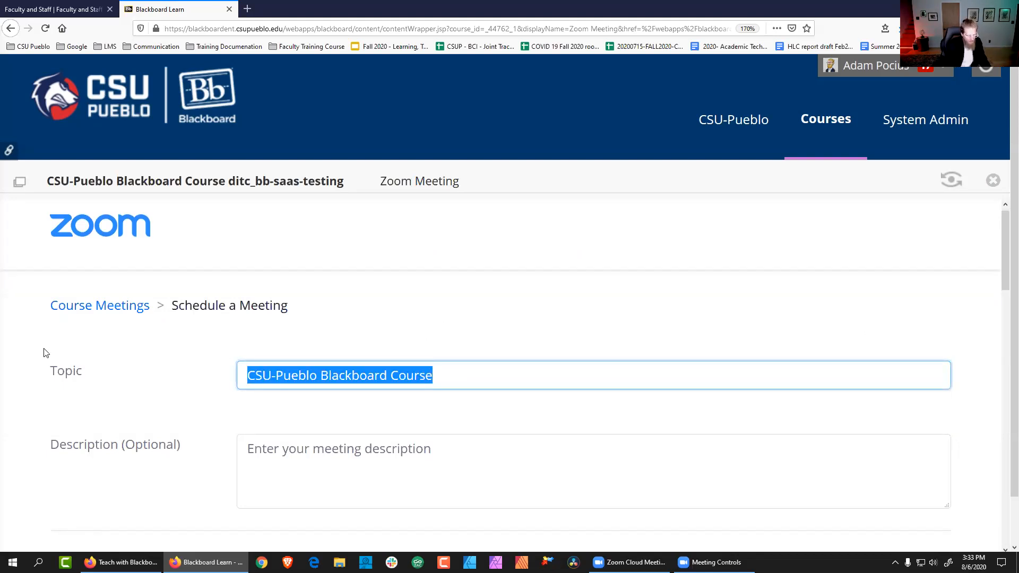
type("Ma")
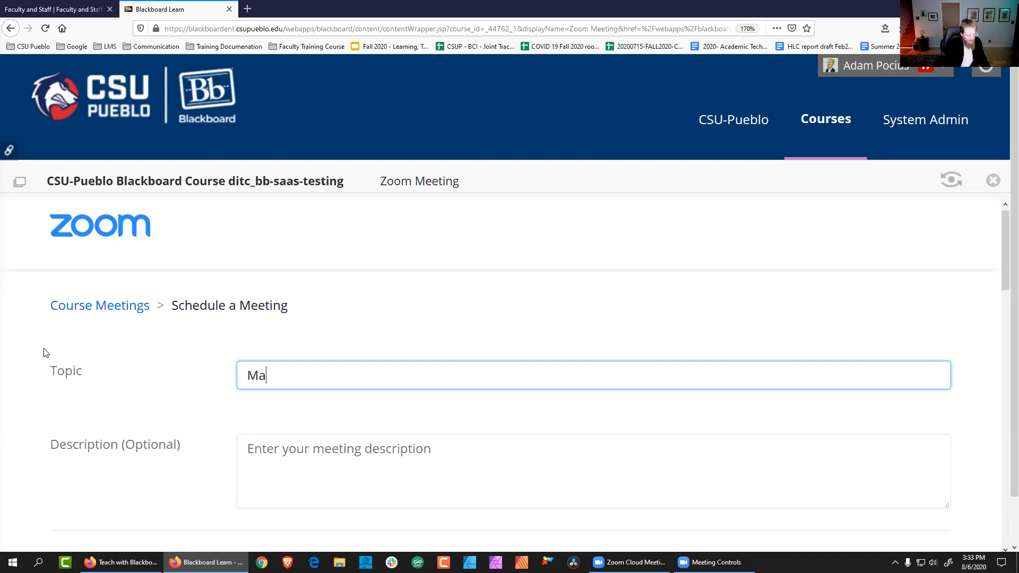
type("th 101 - 8/")
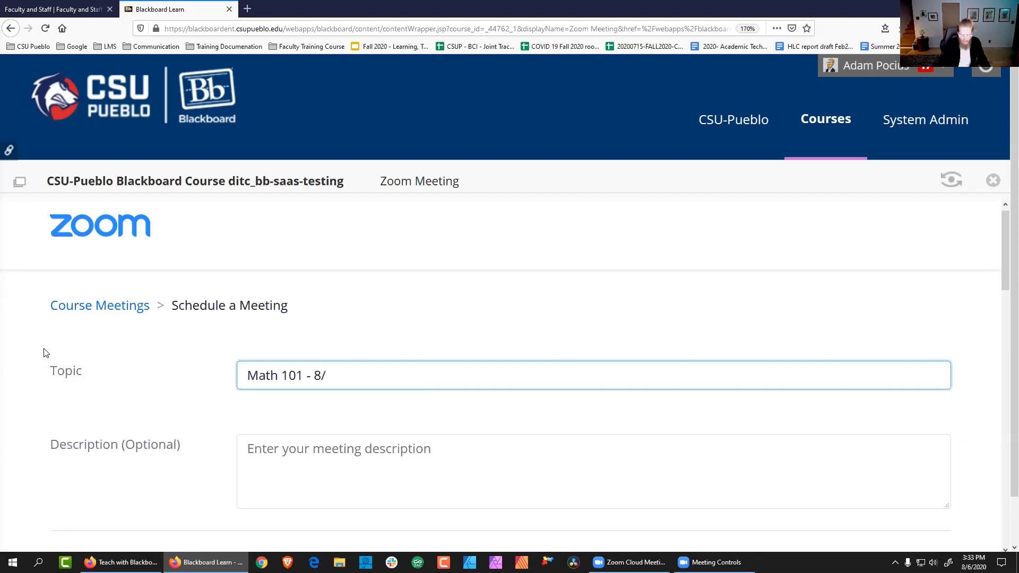
type("6/")
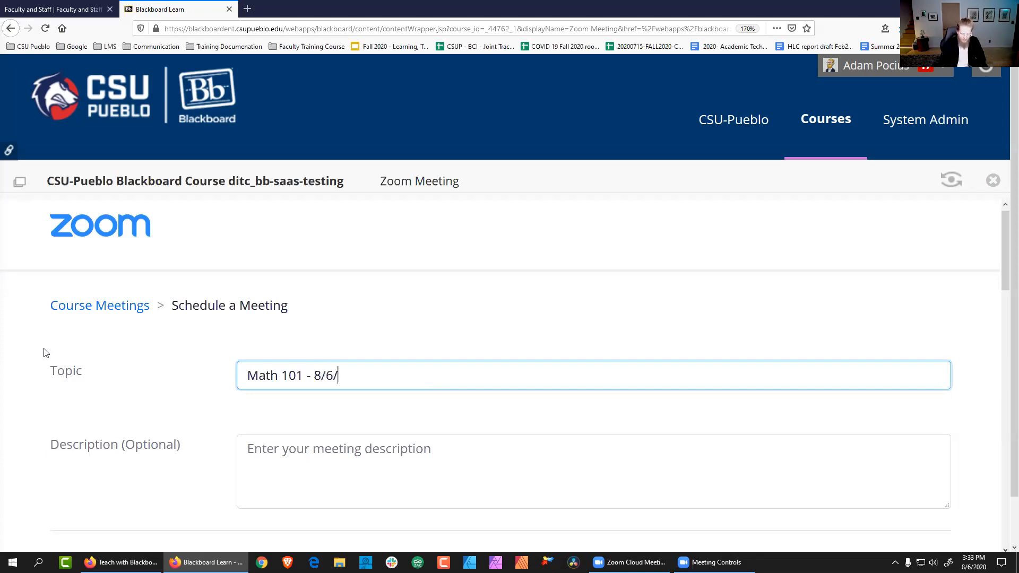
type("2020")
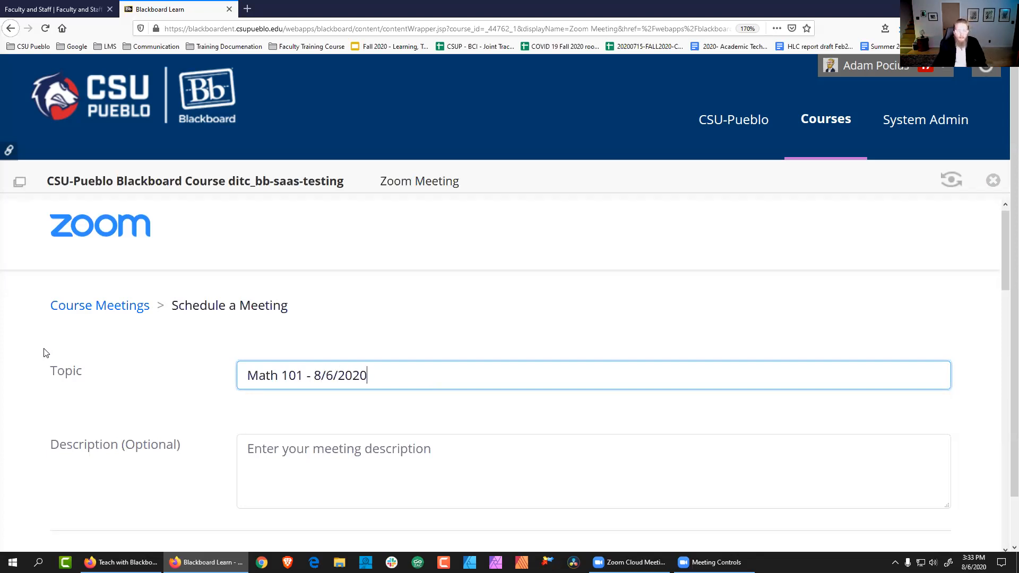
- Enable the waiting room for the meeting and review the remaining scheduling options
scroll(316, 323, "down", 3)
scroll(353, 357, "up", 2)
left_click(358, 355)
scroll(478, 412, "down", 3)
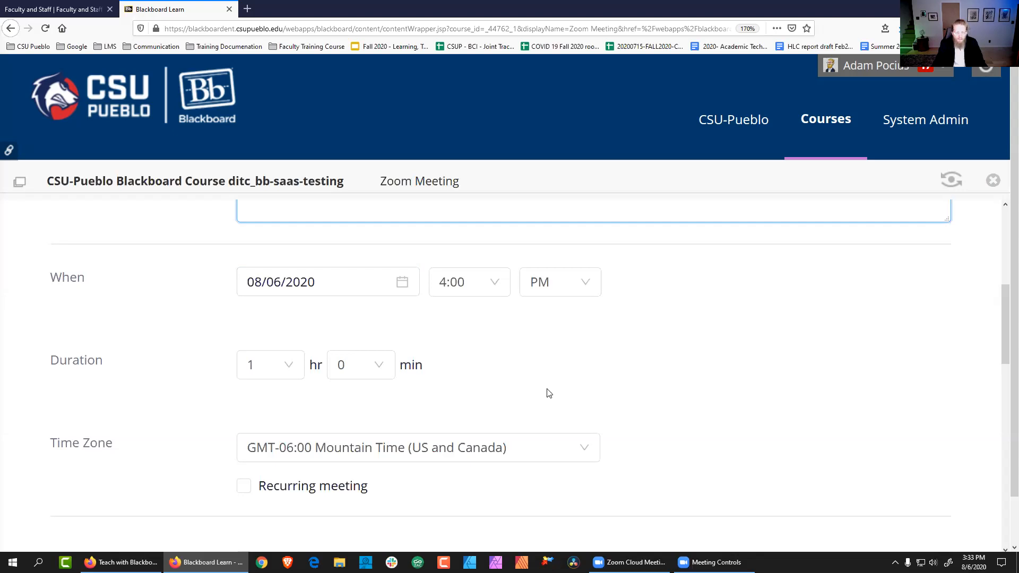
scroll(671, 408, "down", 5)
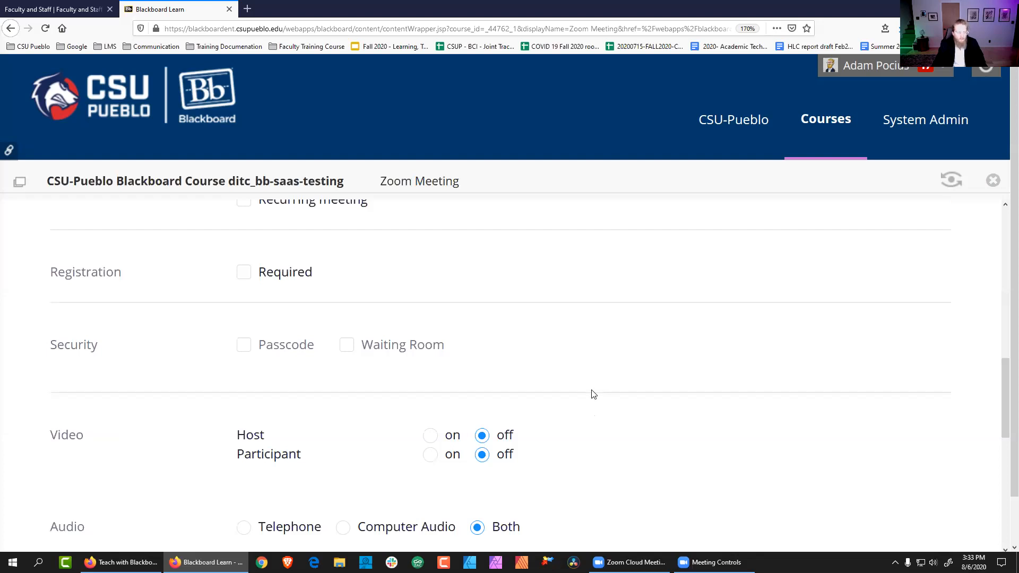
left_click(347, 345)
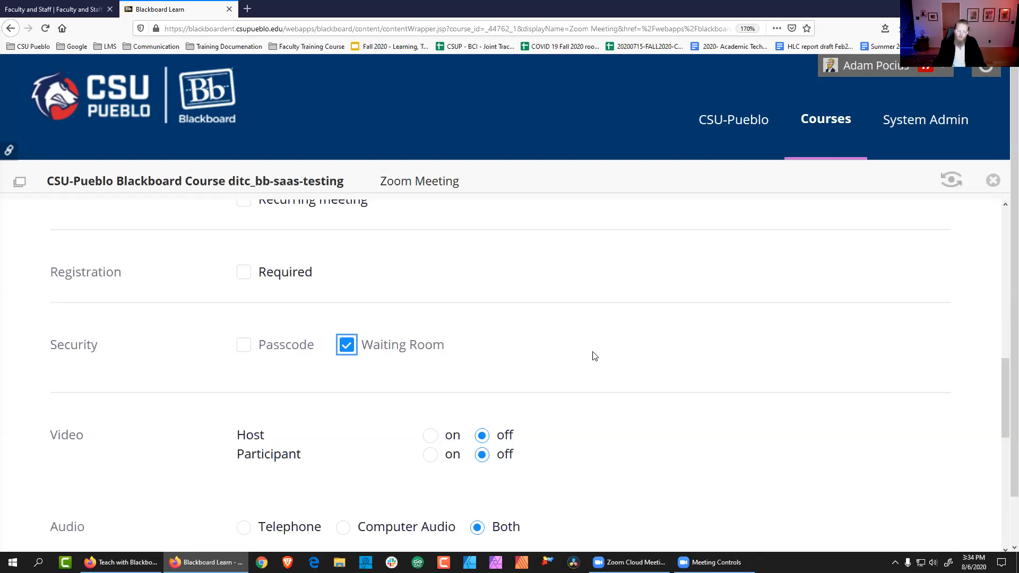
scroll(594, 356, "down", 6)
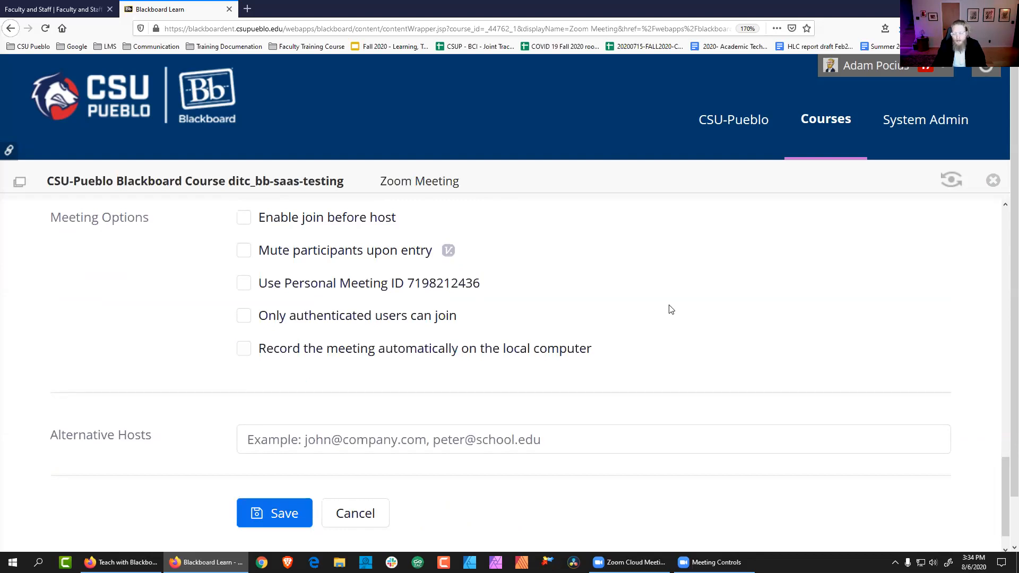
scroll(671, 309, "down", 1)
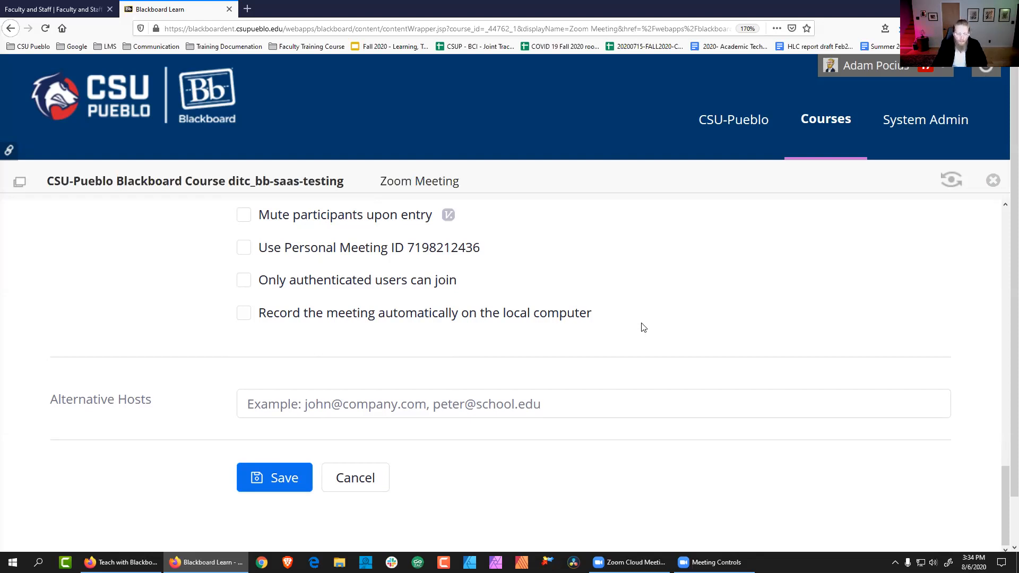
- Save the scheduled meeting, then reopen Zoom Classroom from the course to check the upcoming meetings list
left_click(267, 482)
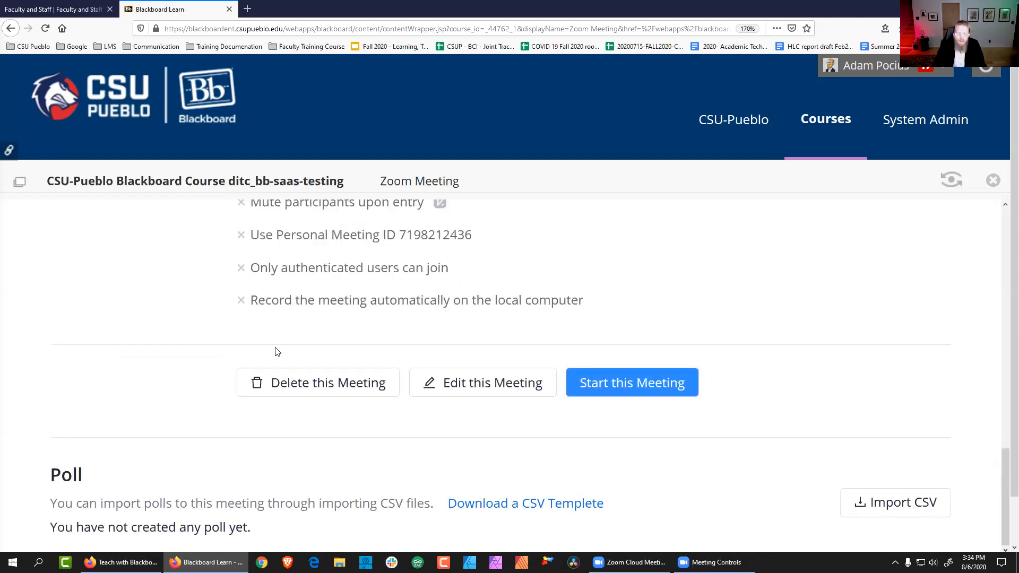
left_click(194, 184)
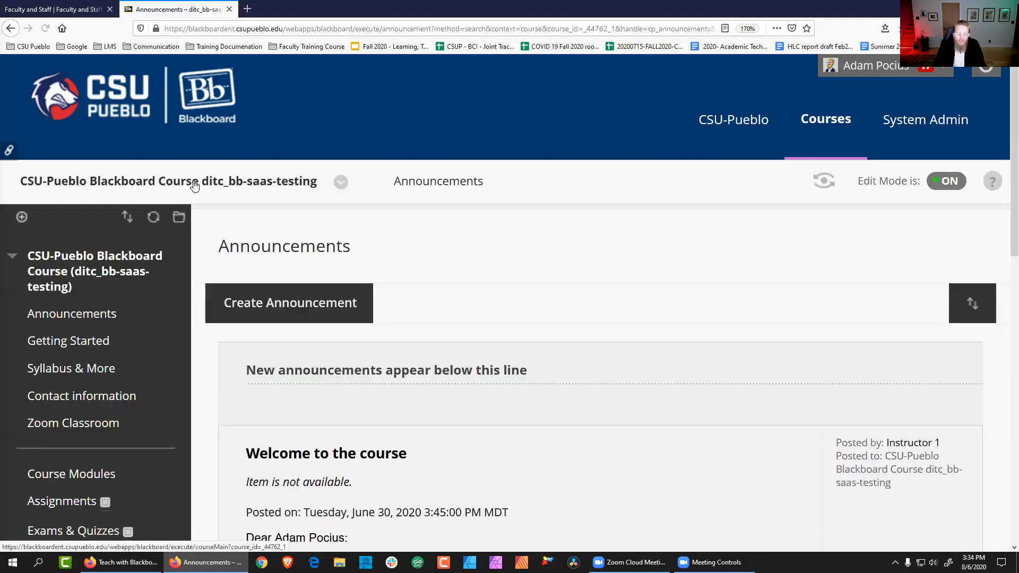
scroll(415, 311, "down", 2)
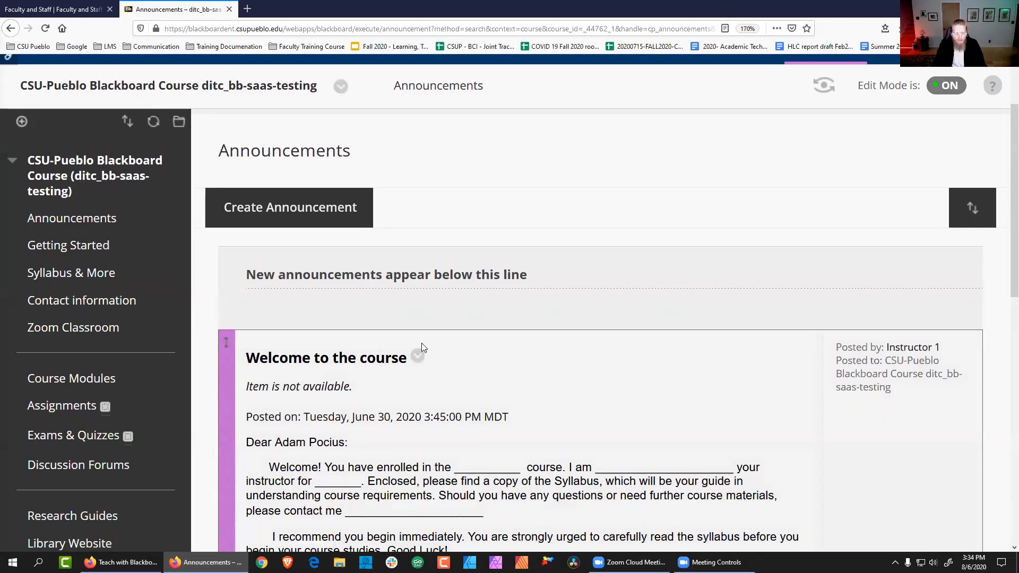
left_click(77, 329)
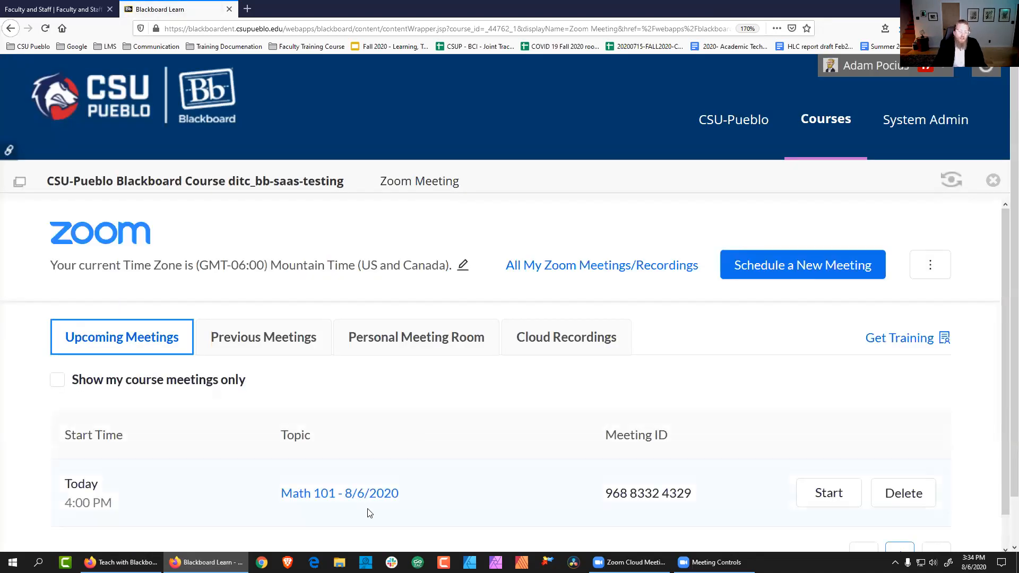
scroll(414, 491, "down", 1)
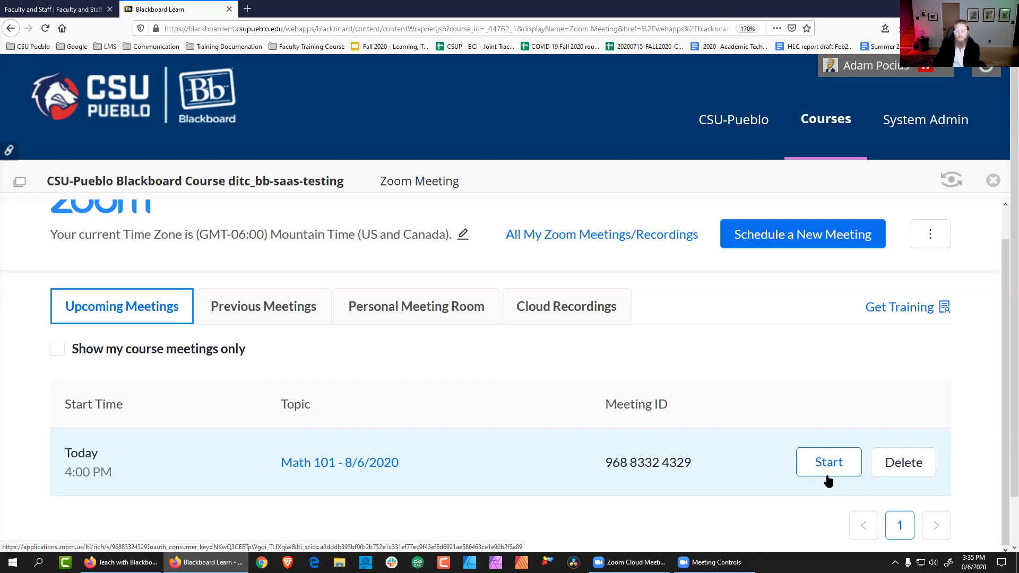
- View the Zoom classroom's cloud recordings and return to the course's announcements page
left_click(564, 308)
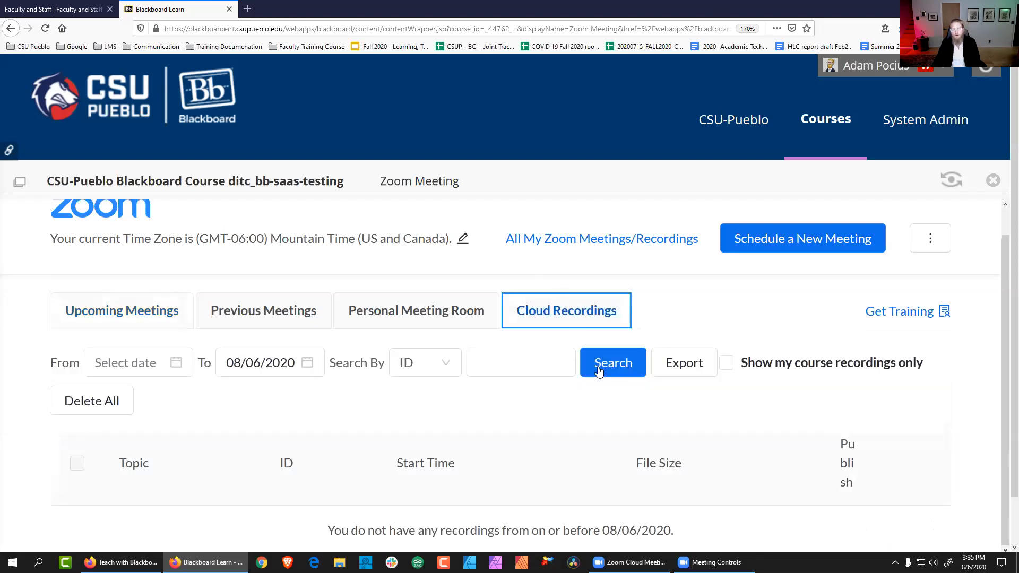
scroll(603, 366, "down", 1)
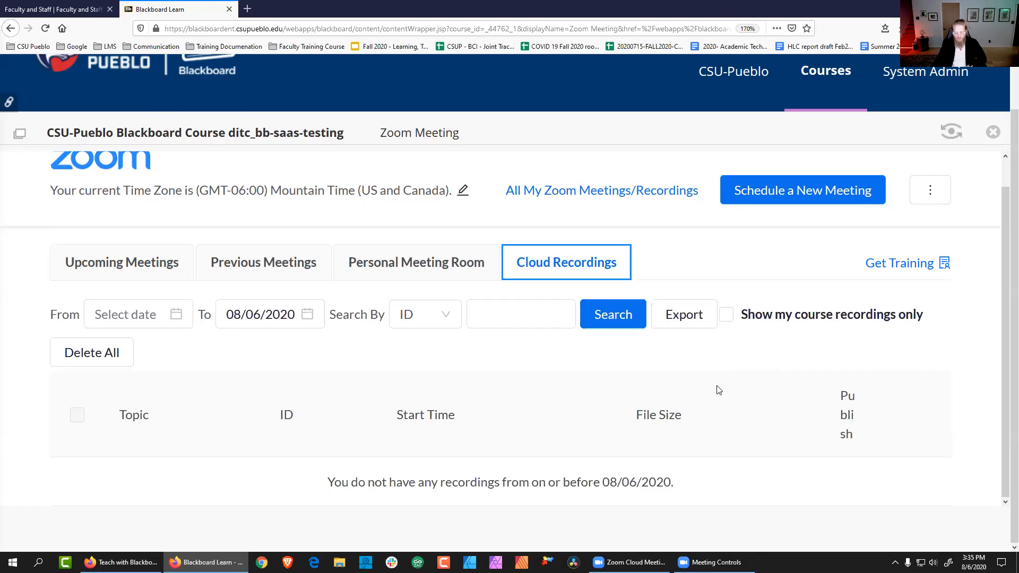
left_click(148, 136)
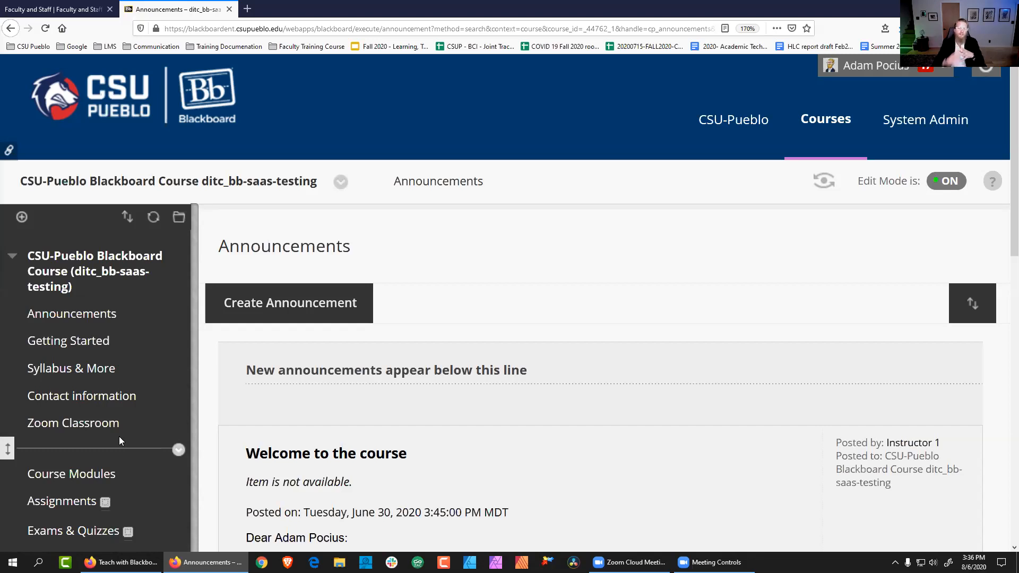
scroll(322, 385, "down", 5)
scroll(321, 388, "up", 4)
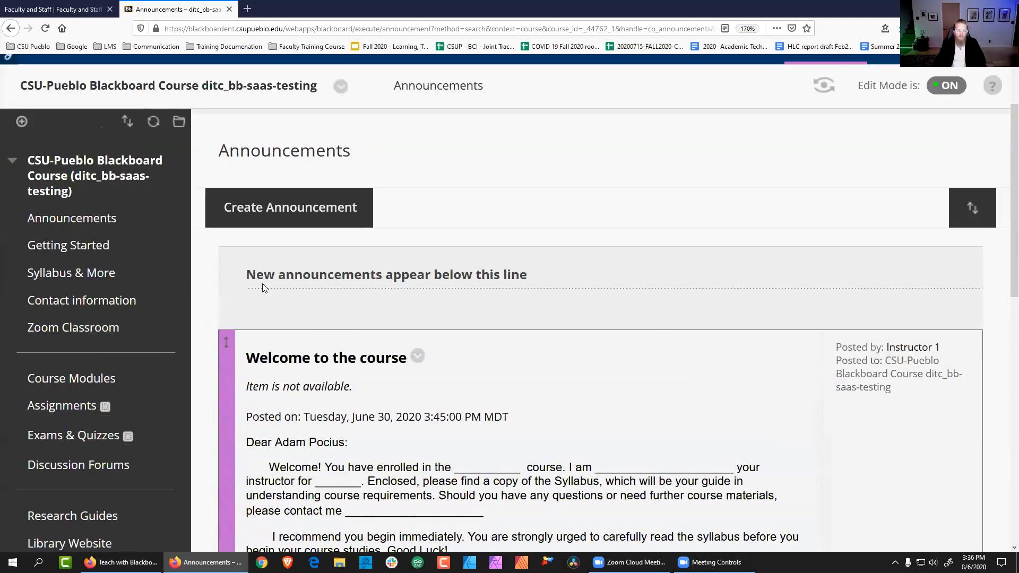
- Open Course Modules, review the course module information, and enter the Module 1 folder
left_click(75, 382)
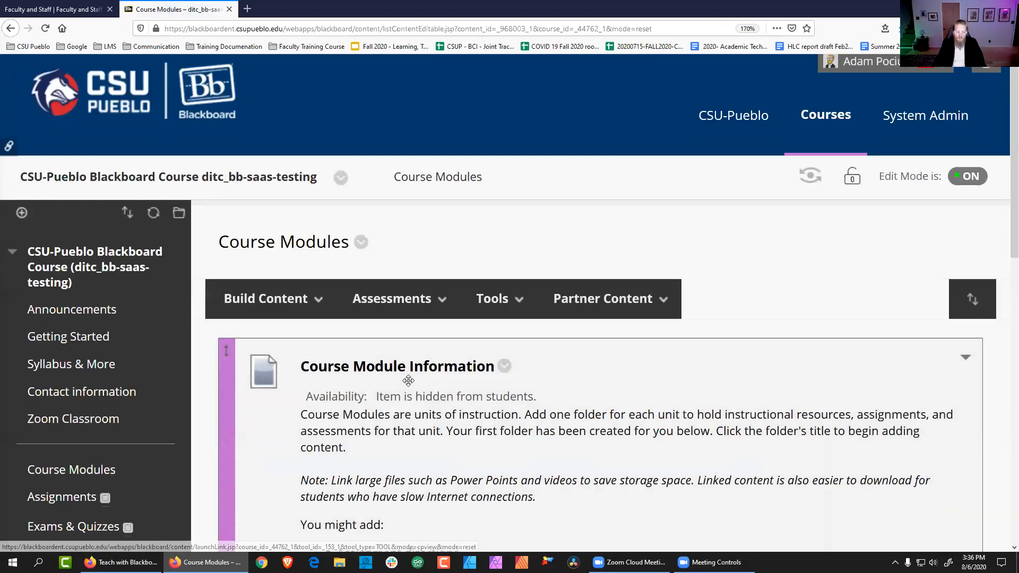
scroll(408, 381, "down", 5)
scroll(674, 393, "up", 2)
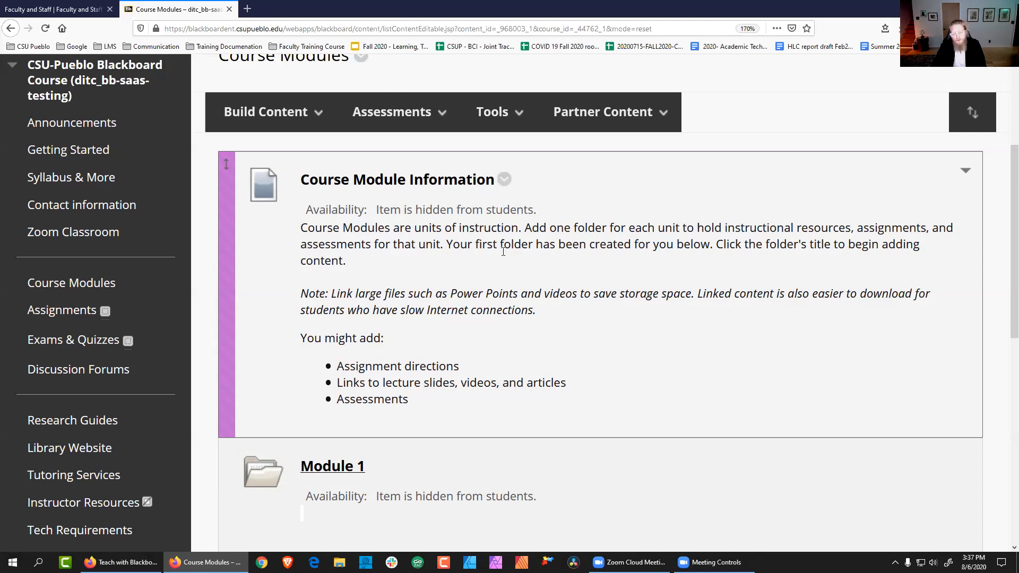
scroll(467, 319, "down", 2)
left_click(328, 372)
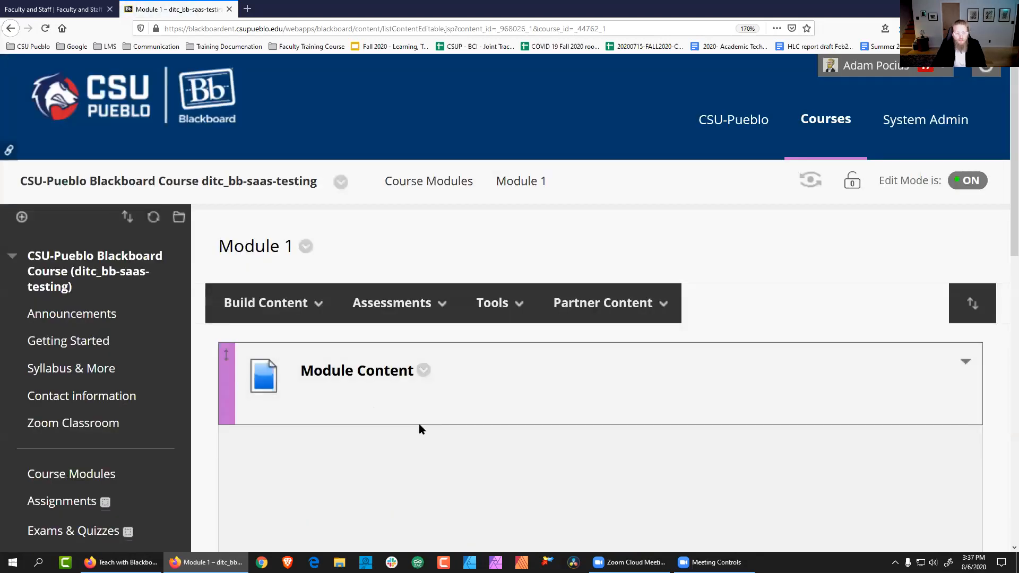
scroll(456, 441, "down", 4)
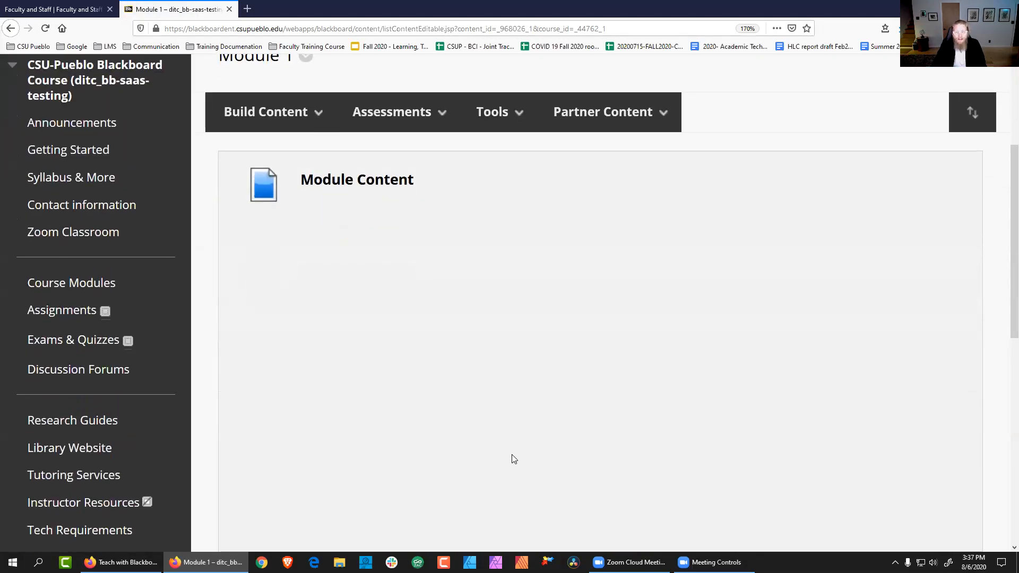
- Review the content types available for Module 1, then create a new item named "Item Name"
left_click(309, 117)
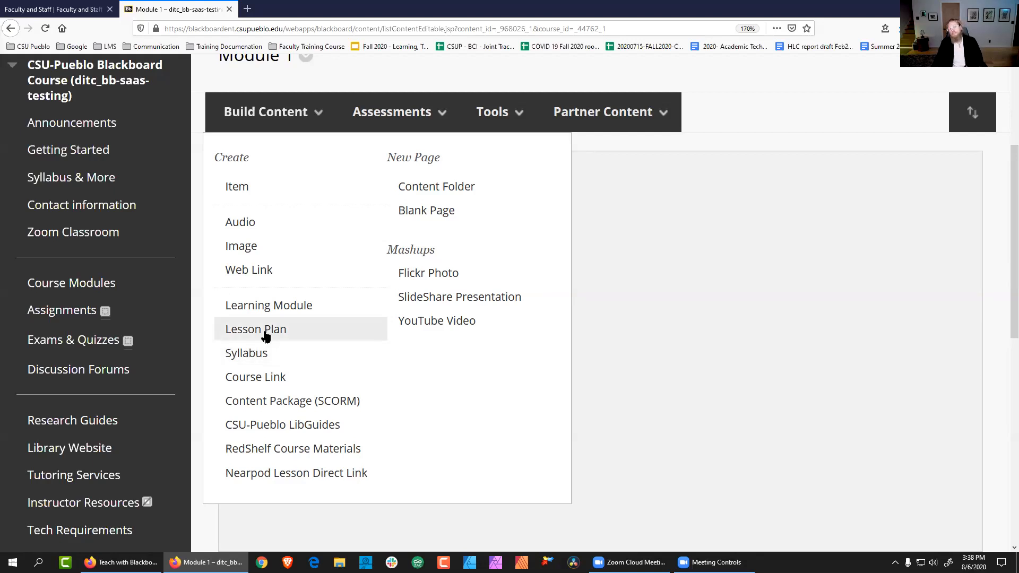
left_click(286, 113)
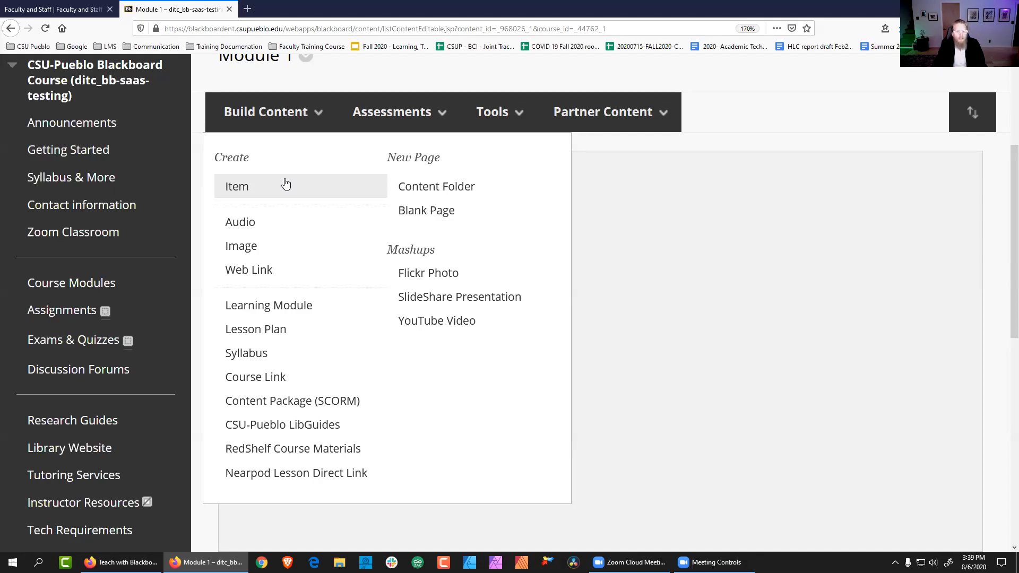
left_click(229, 187)
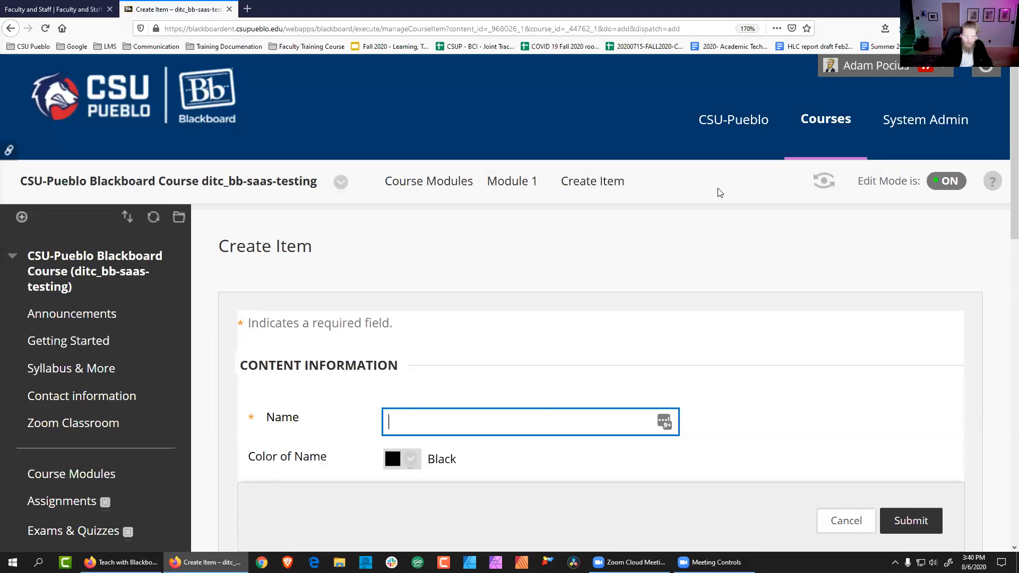
key("ctrl+minus")
key("ctrl+minus")
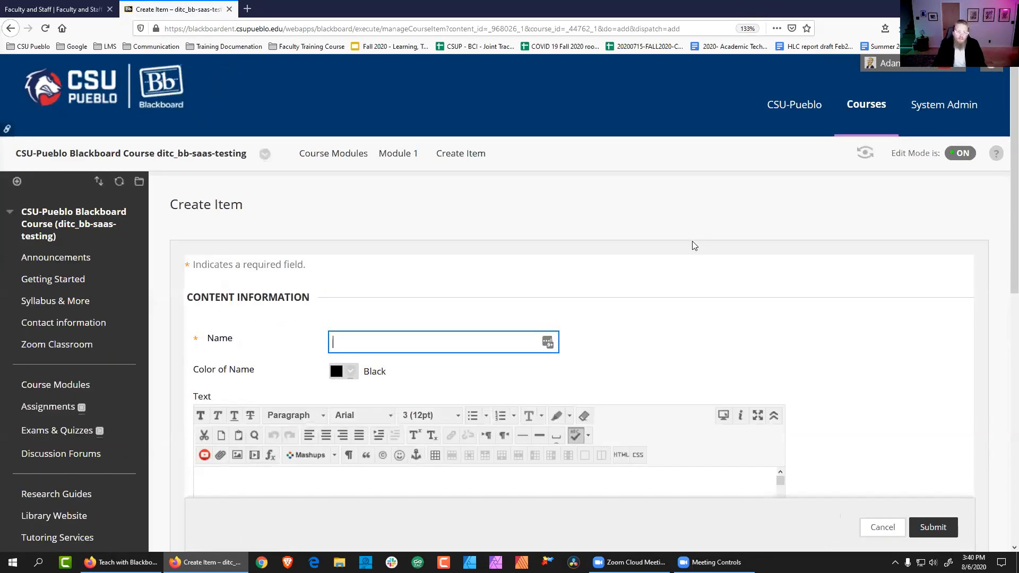
scroll(692, 241, "down", 4)
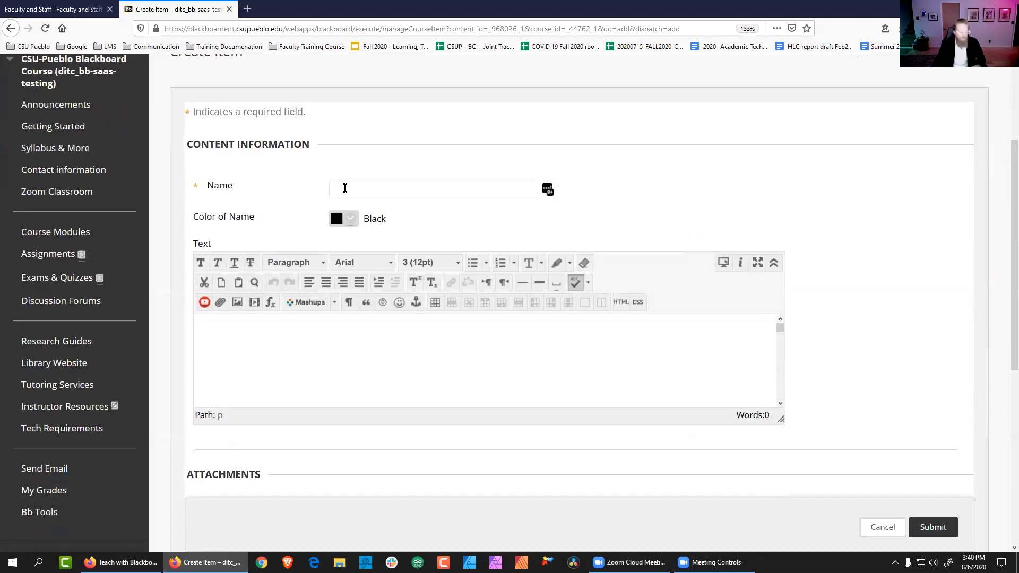
type("Item Name")
- Enter "Additional Context" as the new item's descriptive text
scroll(339, 213, "down", 4)
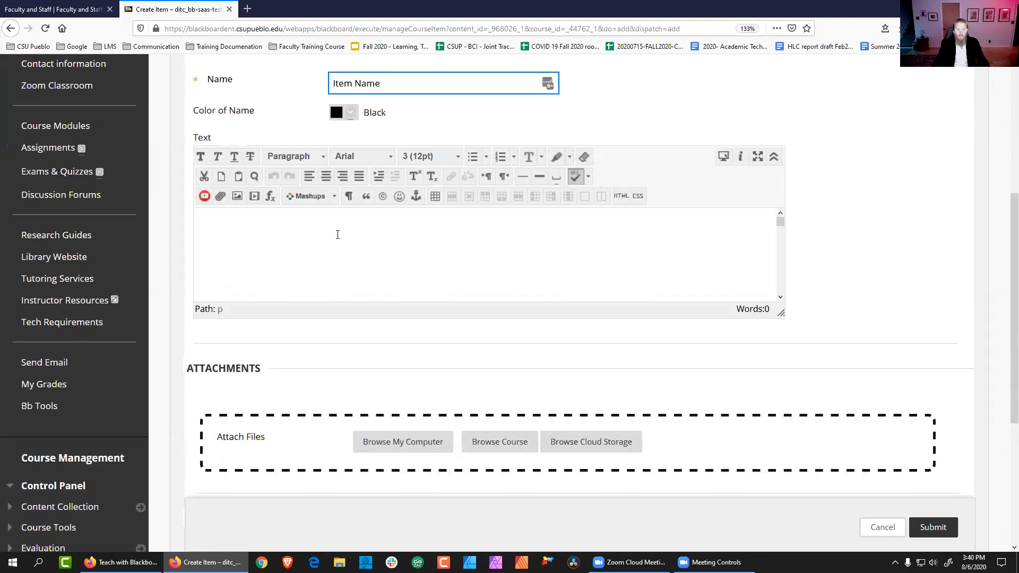
left_click(297, 178)
type("Additi")
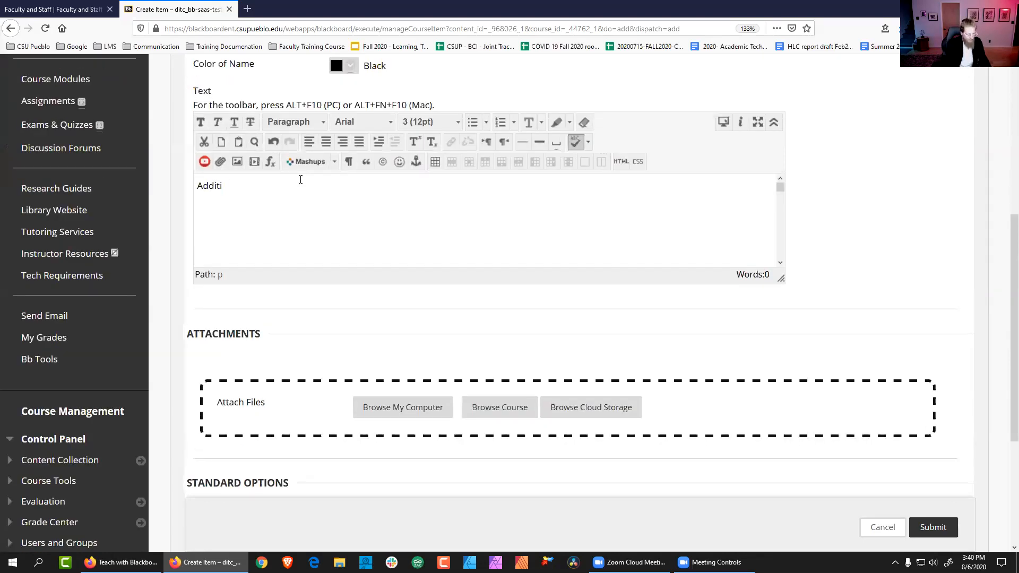
type("onal Context")
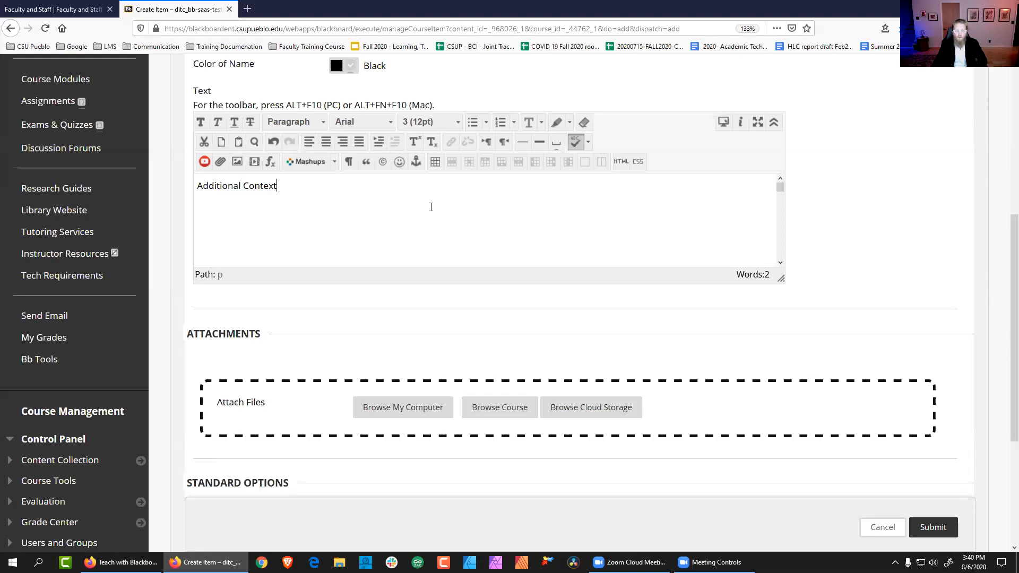
triple_click(247, 185)
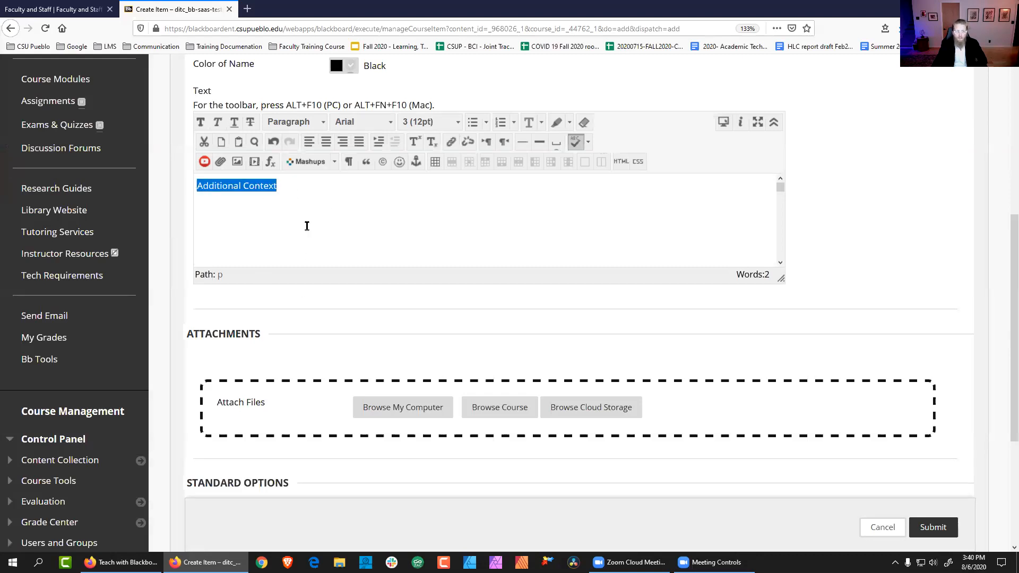
left_click(310, 263)
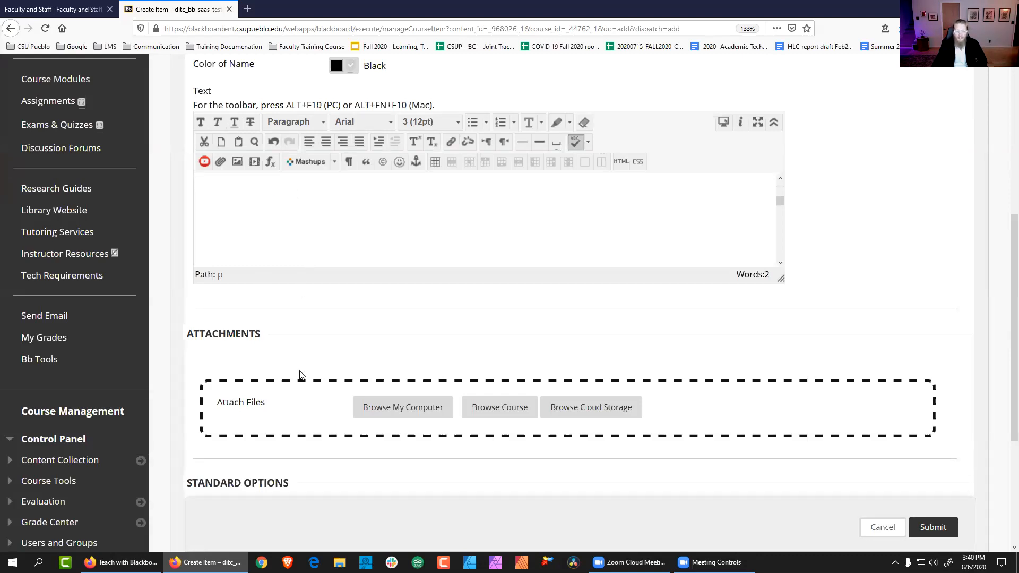
- Attach FALL2020_RTCP_Aug3.pdf from the computer's desktop to the item
scroll(298, 355, "down", 4)
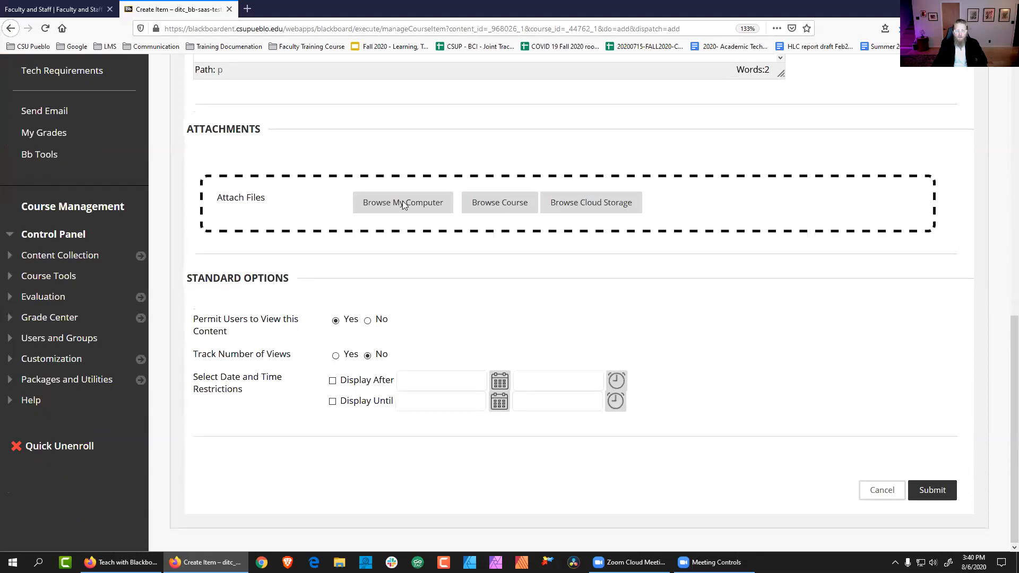
left_click(403, 205)
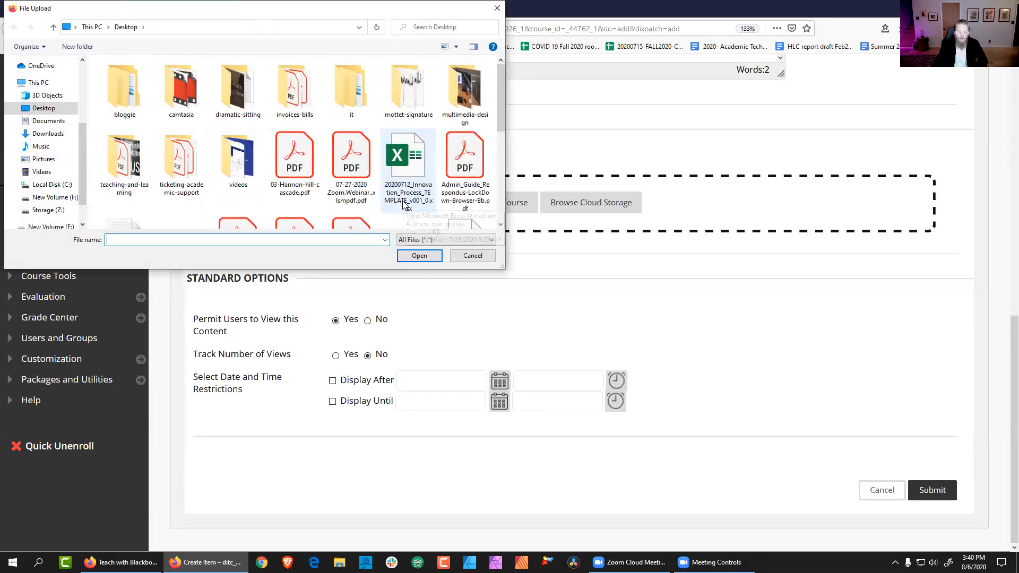
scroll(330, 138, "down", 2)
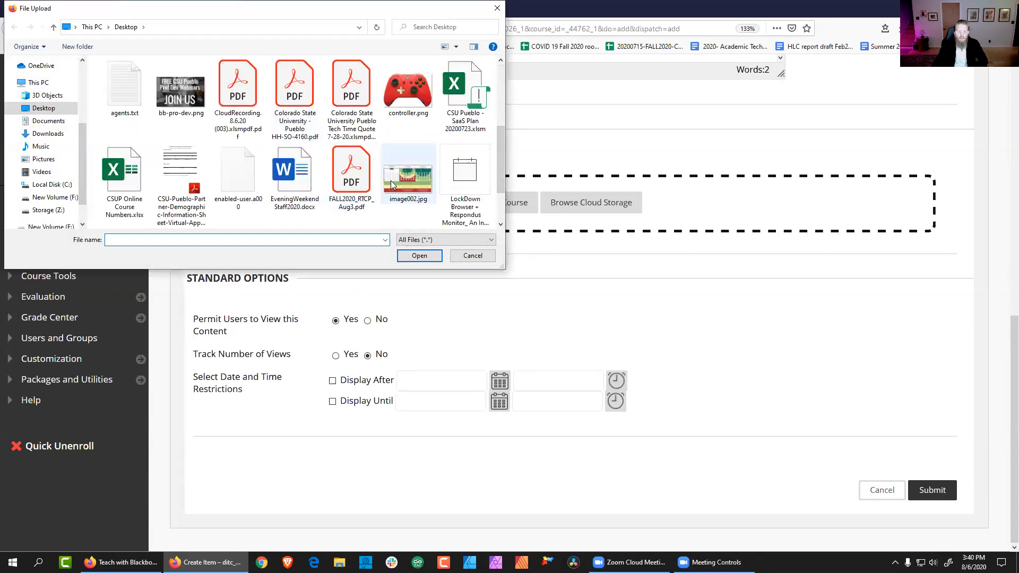
left_click(351, 175)
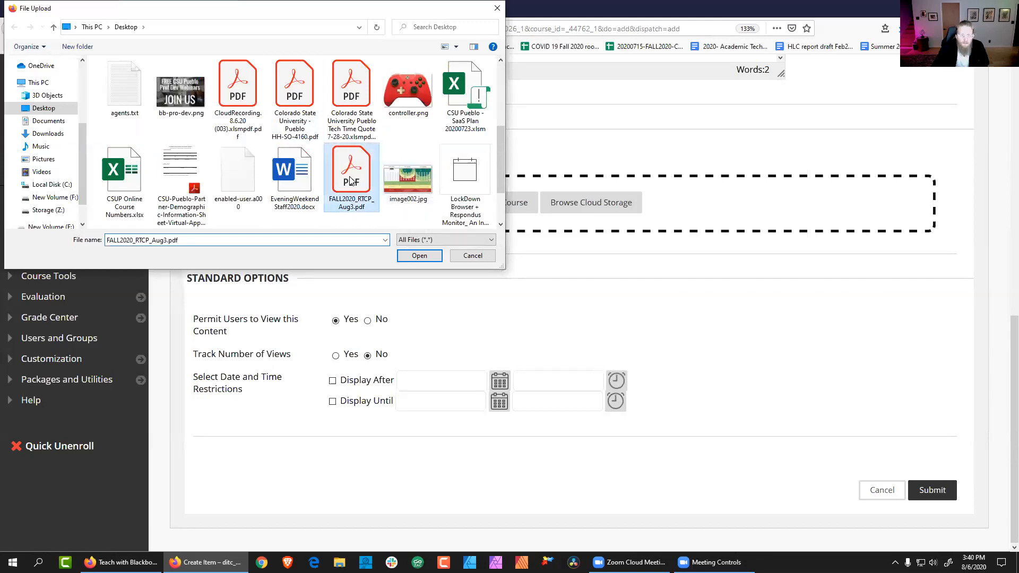
left_click(419, 256)
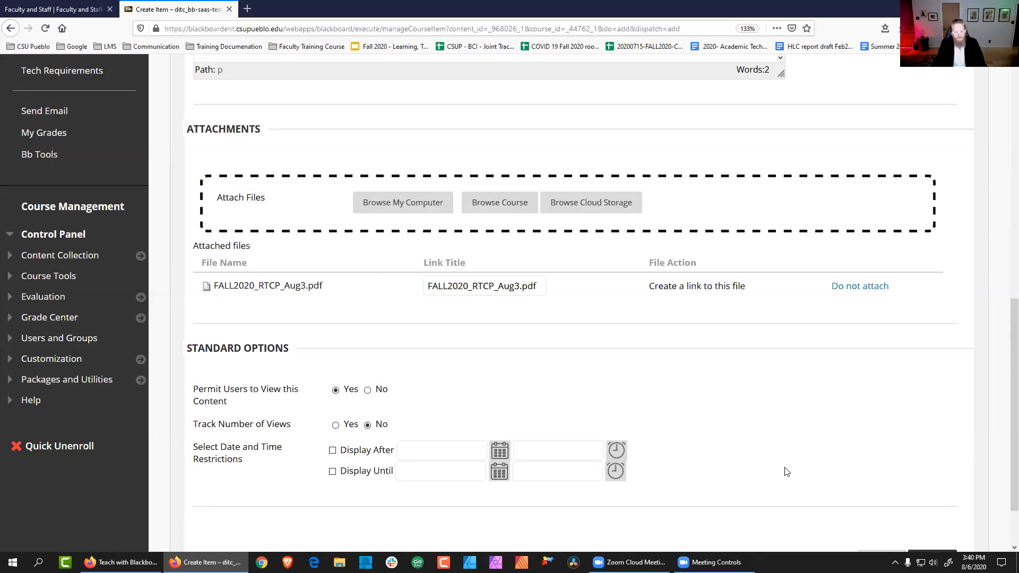
- Submit the item with its standard options as they are and check its attachment and text in Module 1
scroll(510, 375, "down", 3)
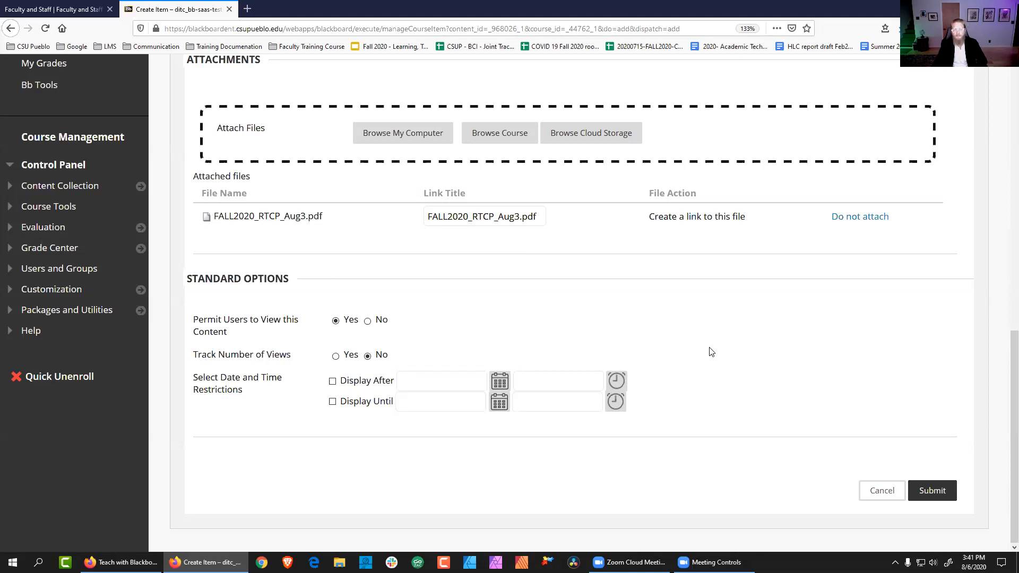
left_click(950, 492)
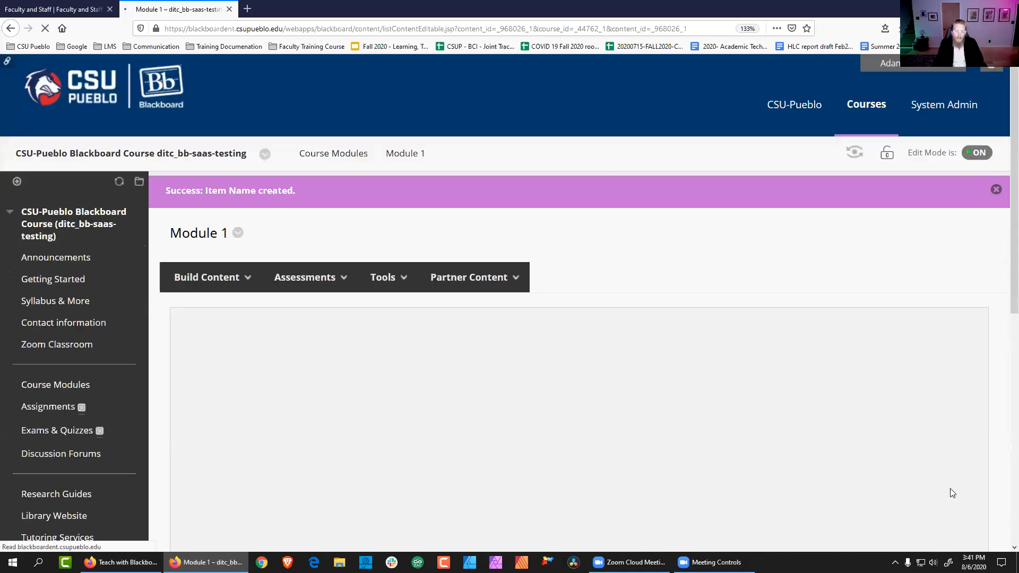
scroll(568, 443, "down", 3)
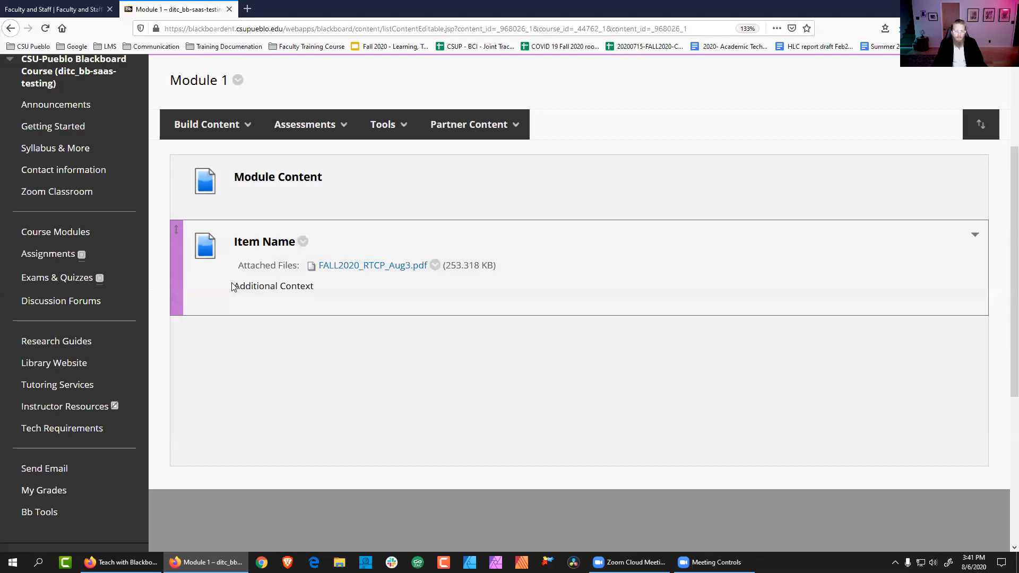
left_click_drag(233, 285, 313, 310)
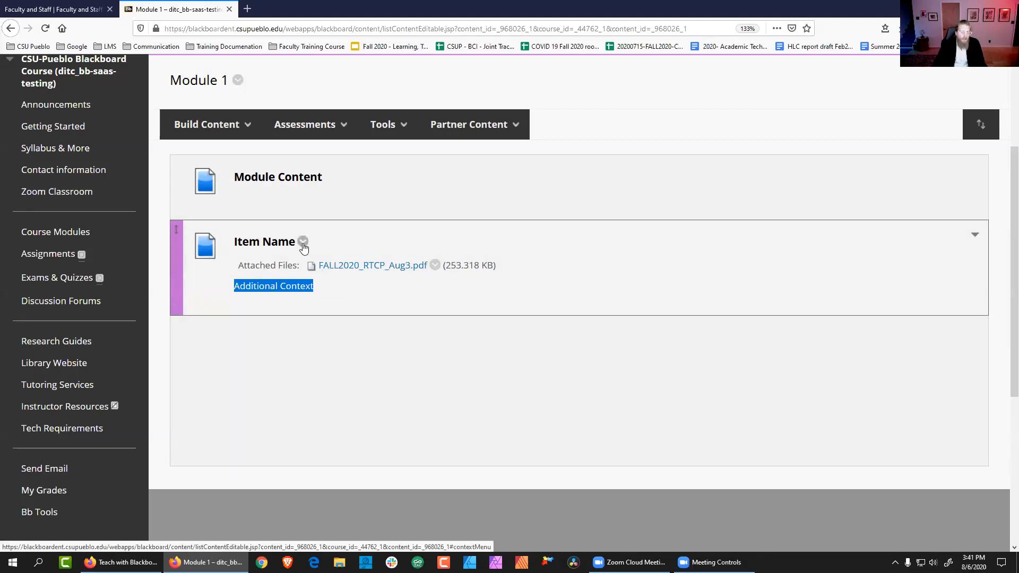
- Open Item Name for editing, review its text, attachment and standard options, and leave without saving
left_click(303, 243)
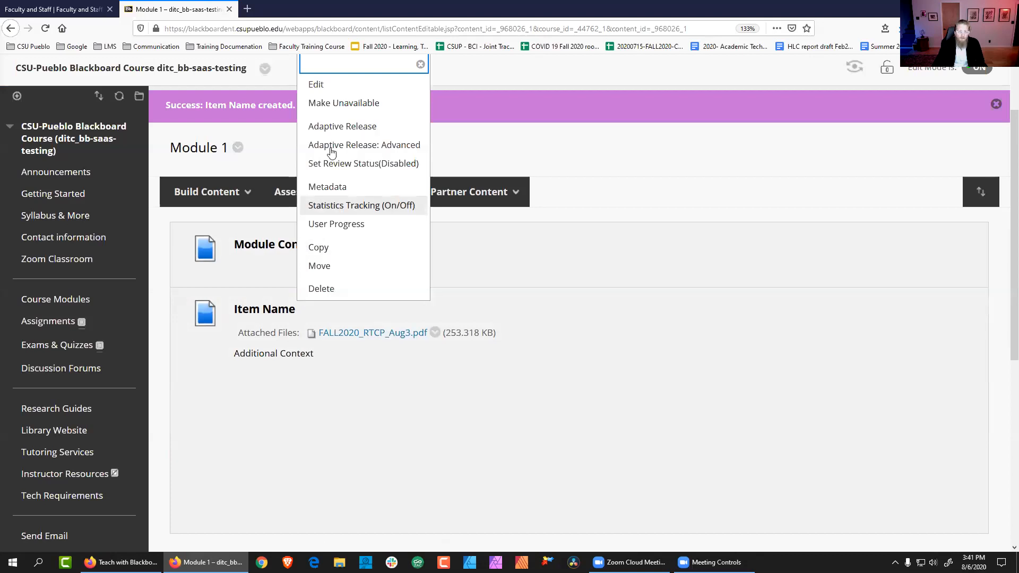
left_click(326, 92)
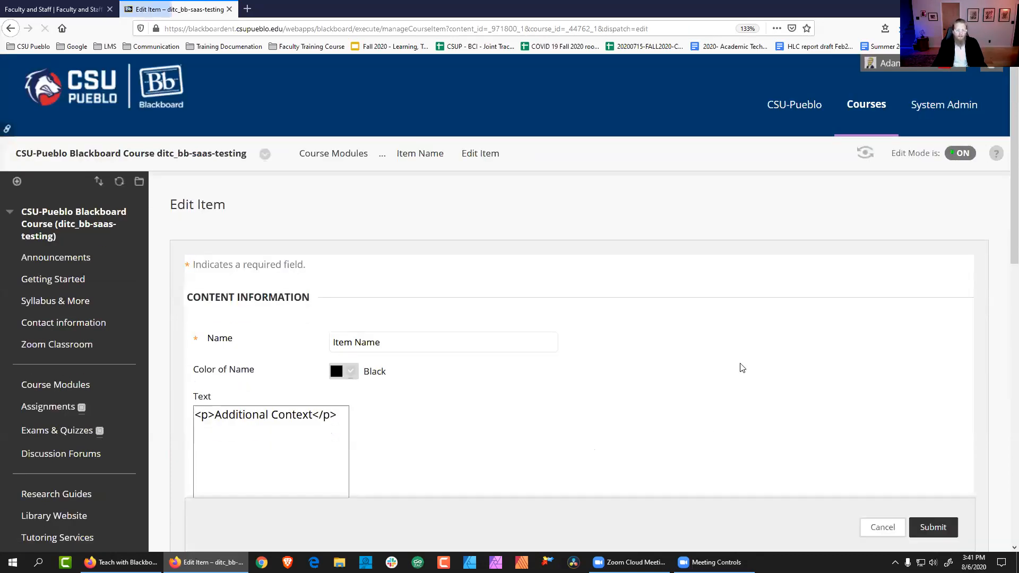
scroll(815, 350, "down", 4)
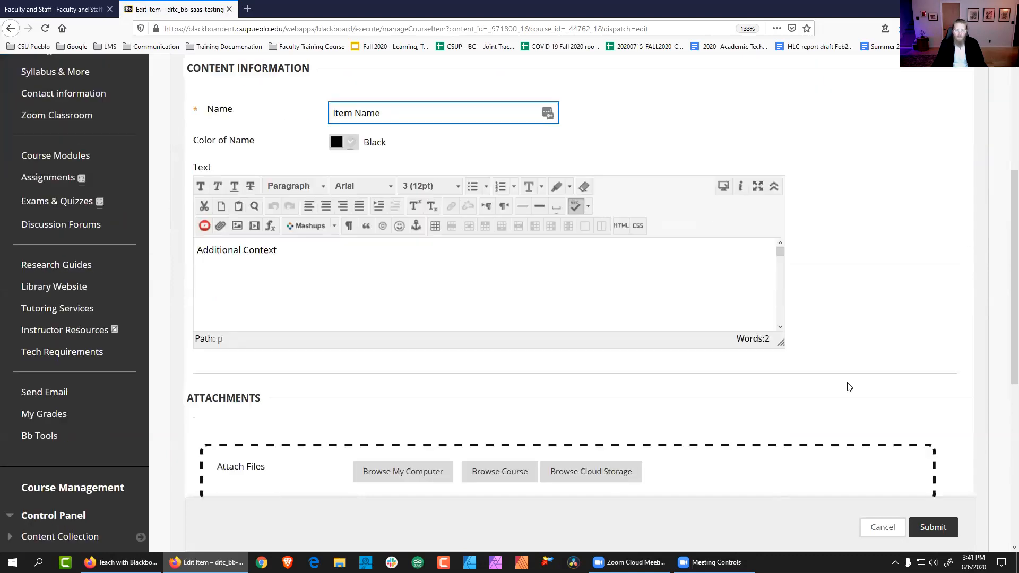
scroll(538, 269, "down", 1)
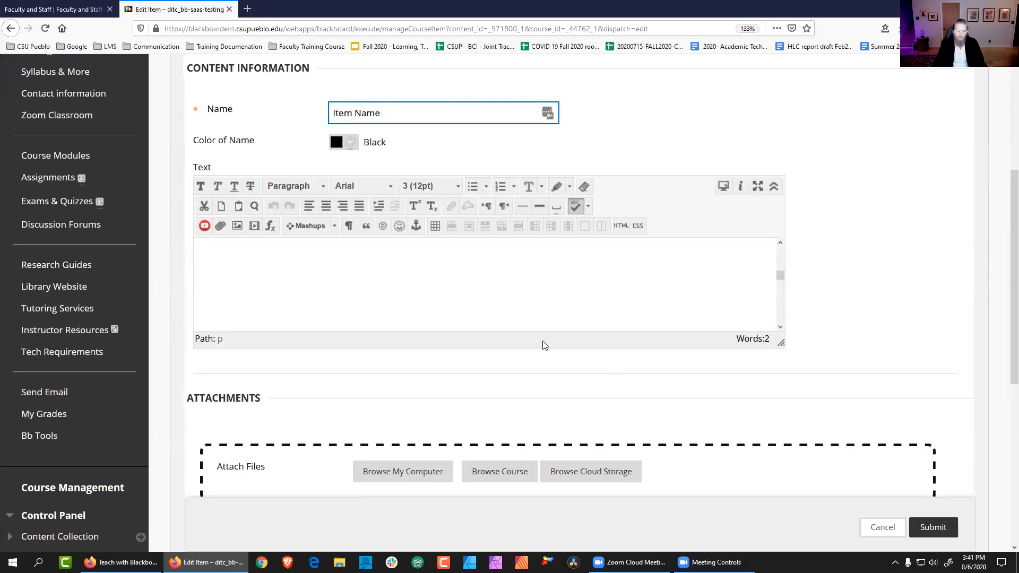
scroll(669, 359, "down", 4)
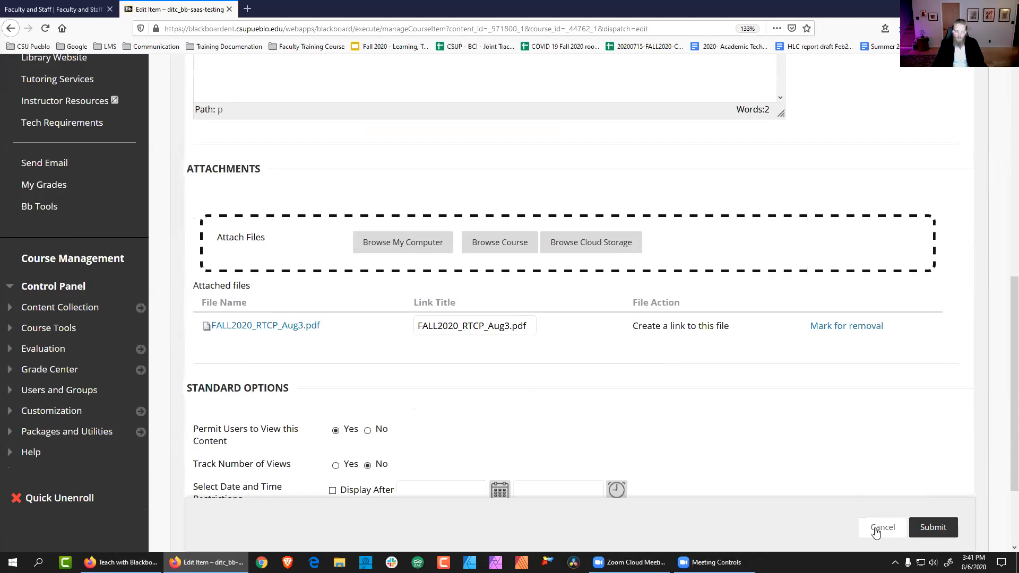
left_click(876, 528)
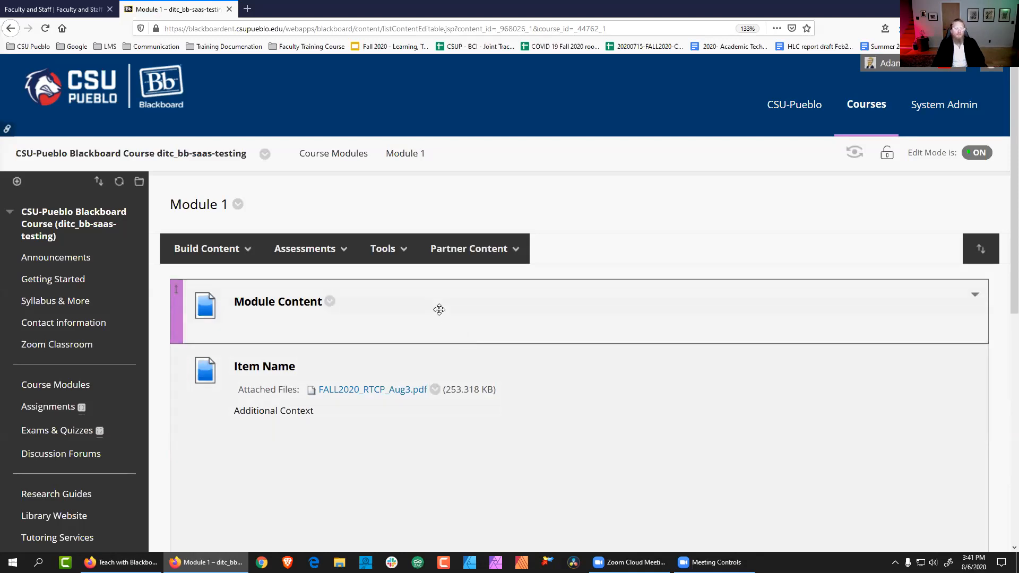
- Start a new assignment in Module 1, enable its due date and set the points possible to 100
left_click(311, 251)
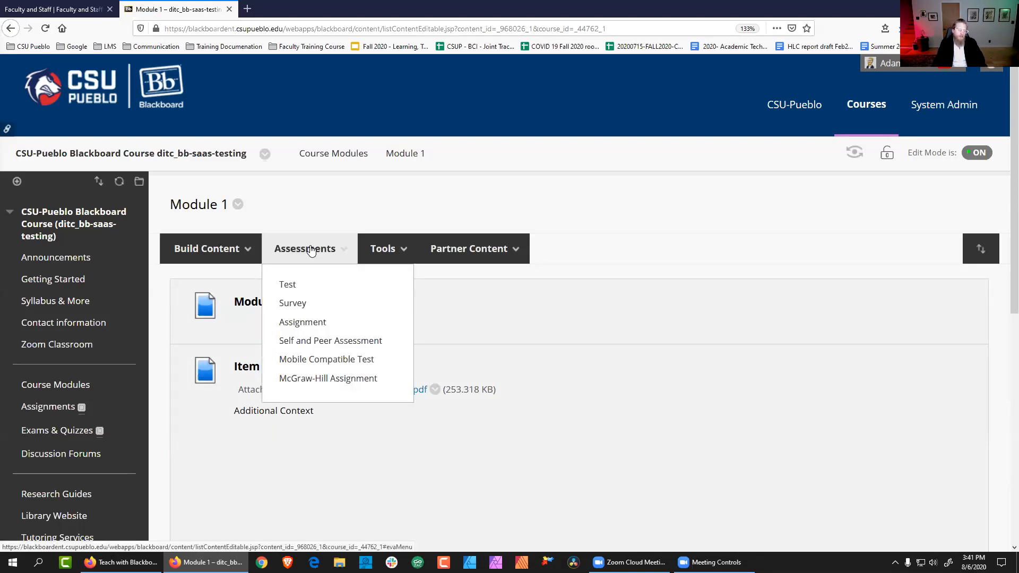
left_click(315, 327)
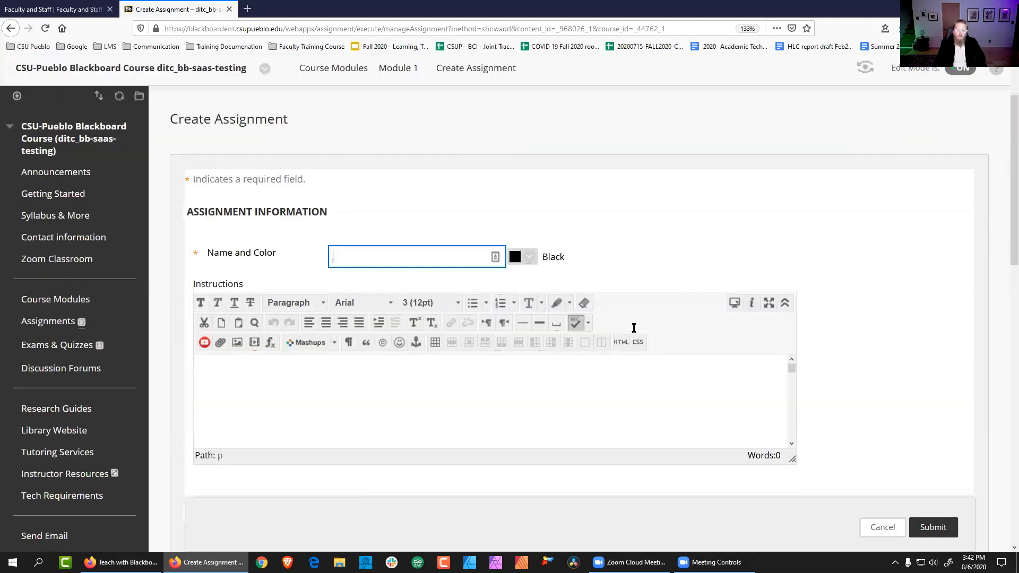
scroll(366, 153, "down", 3)
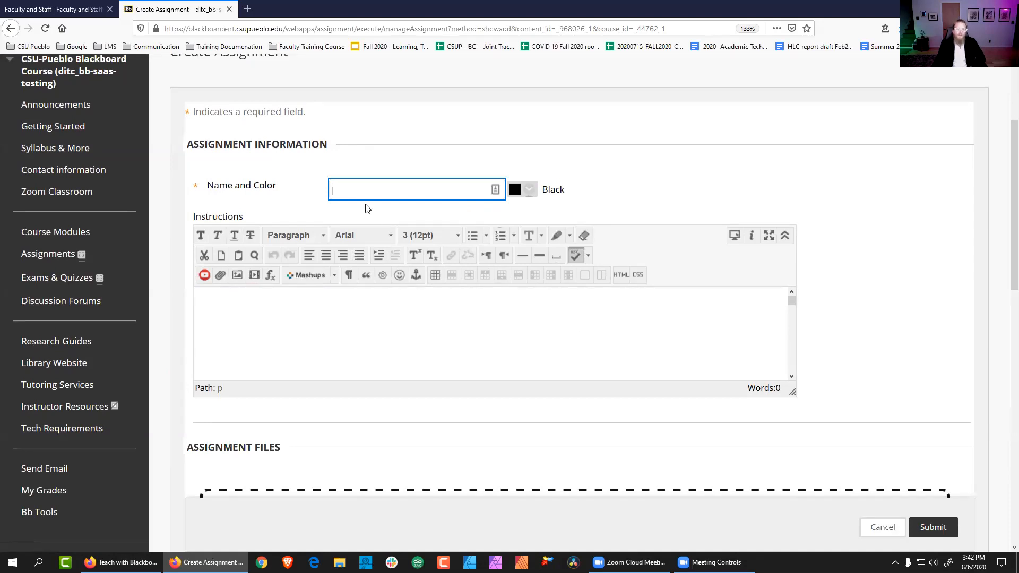
scroll(365, 208, "down", 9)
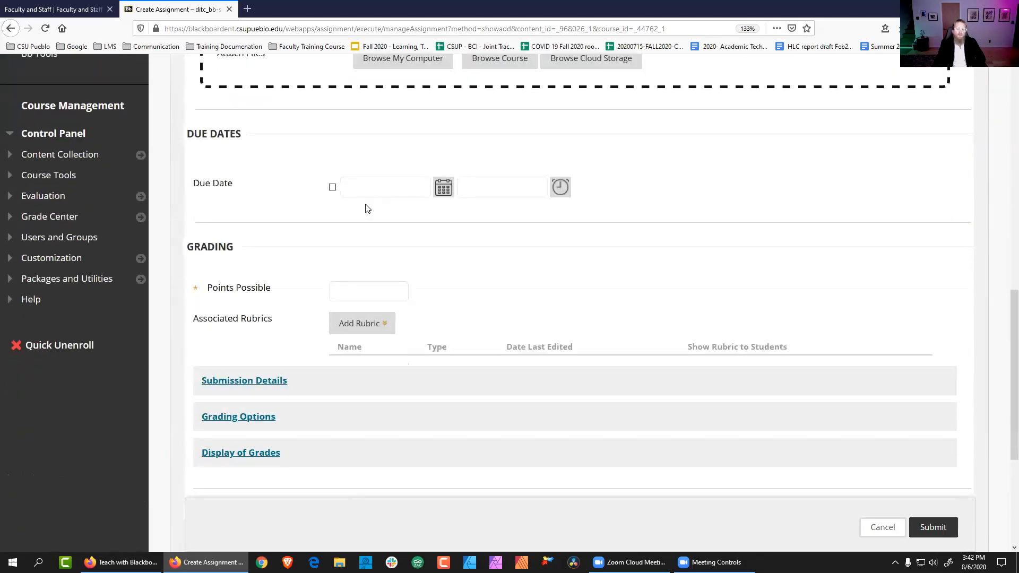
left_click(333, 189)
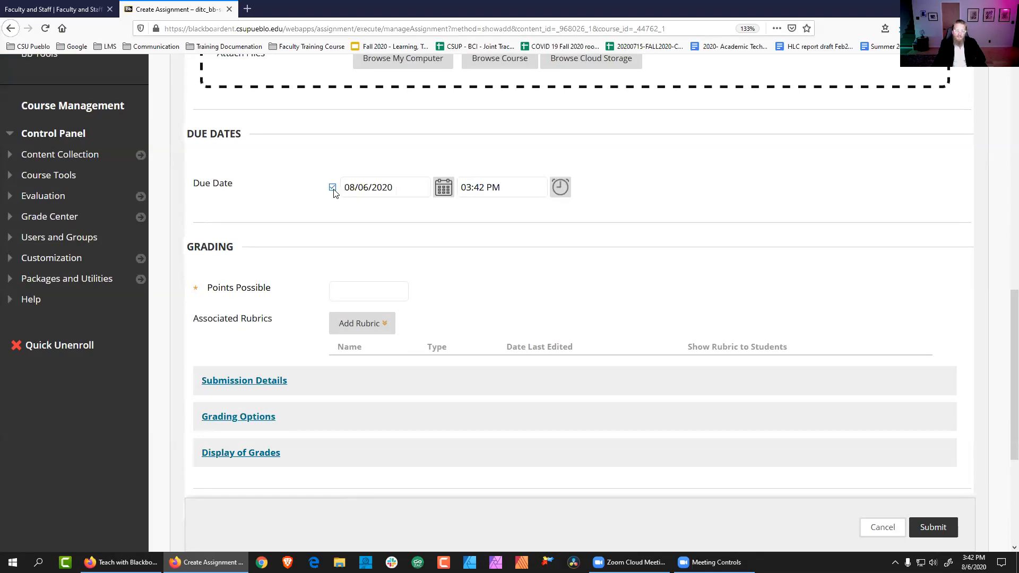
left_click(355, 294)
type("100")
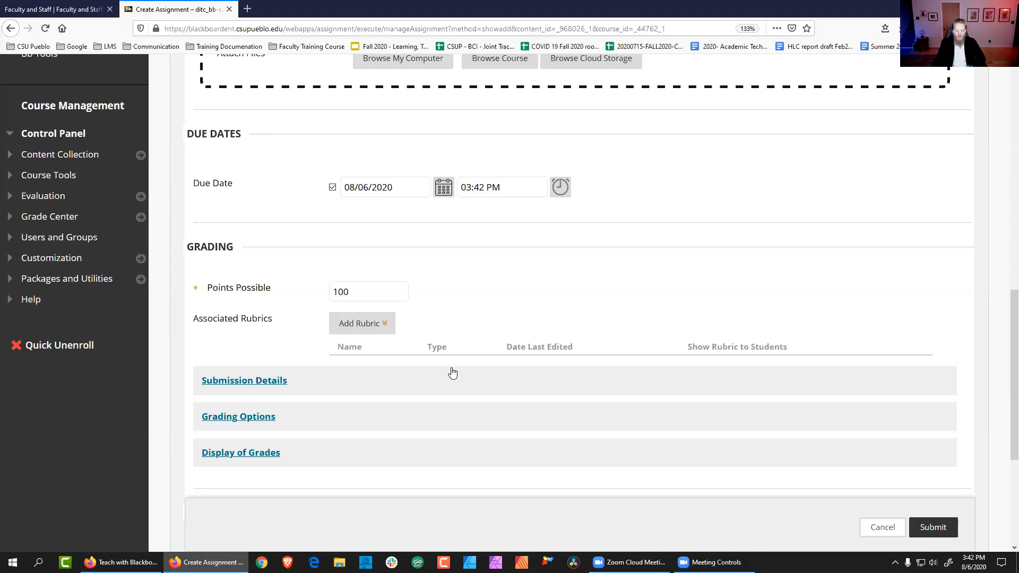
- Expand the assignment's submission details and examine the number-of-attempts setting
scroll(452, 372, "down", 4)
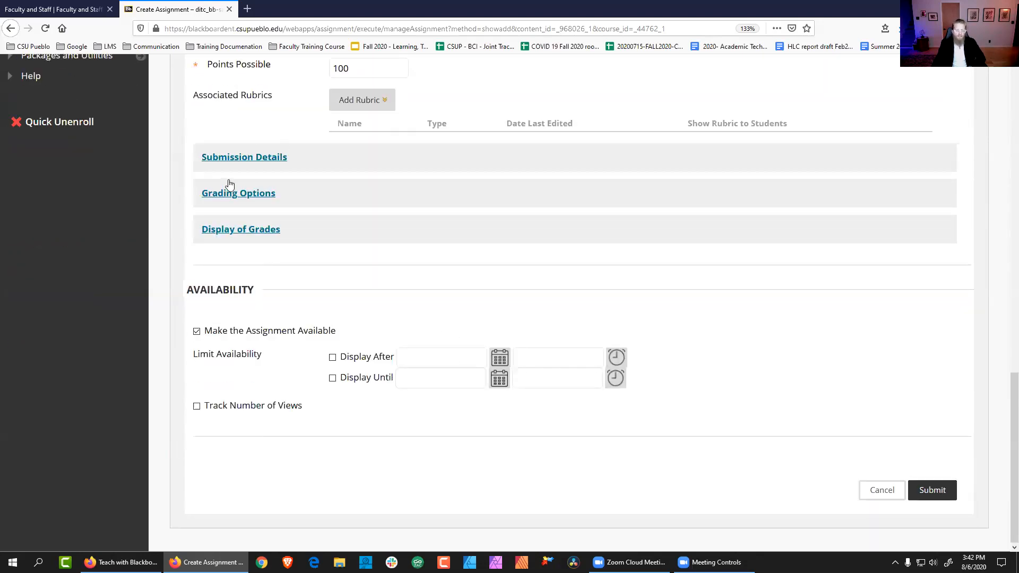
left_click(225, 159)
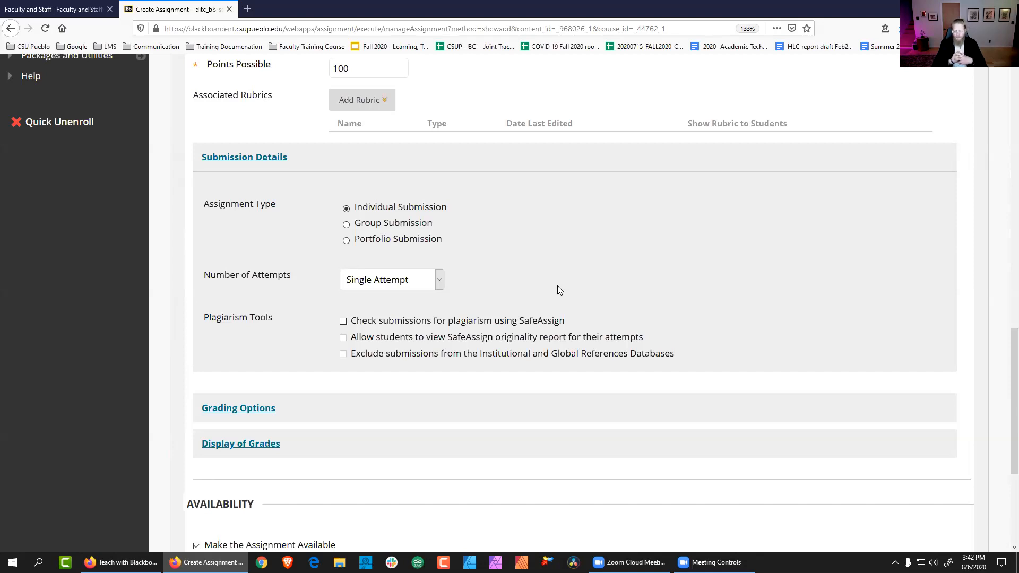
left_click(439, 286)
left_click(439, 287)
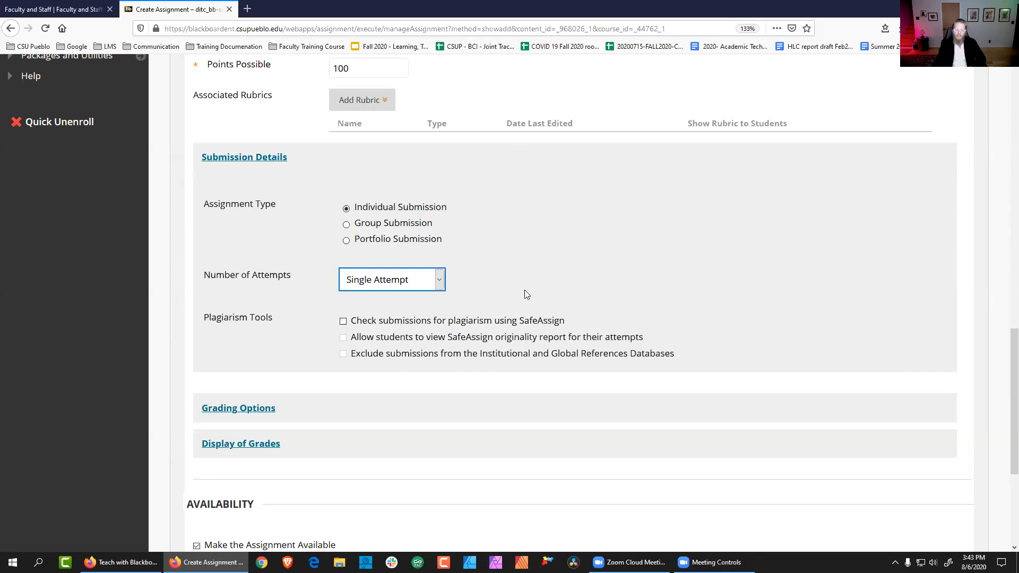
- Try the SafeAssign plagiarism check and its reference database exclusion, turn the check off and cancel the assignment
left_click(342, 354)
left_click(344, 323)
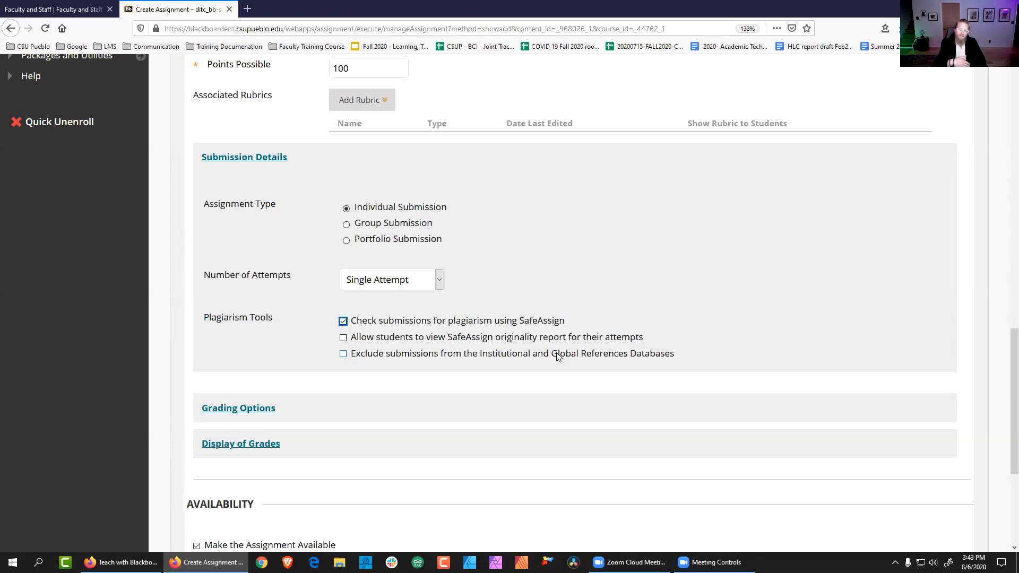
left_click(343, 353)
left_click(343, 322)
scroll(601, 321, "down", 4)
left_click(891, 496)
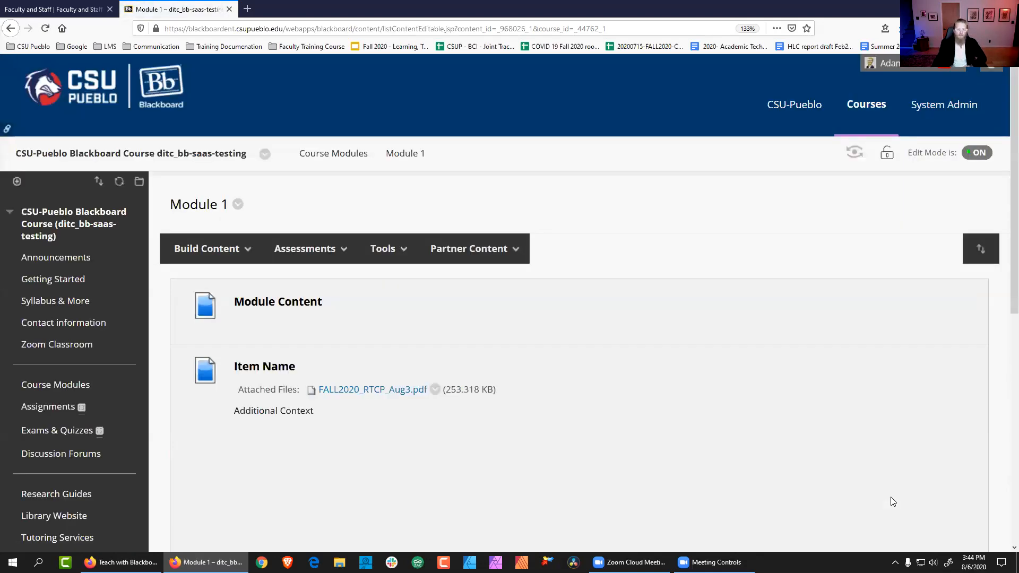
- Review the assessment types and the other content that can be added to Module 1
left_click(295, 250)
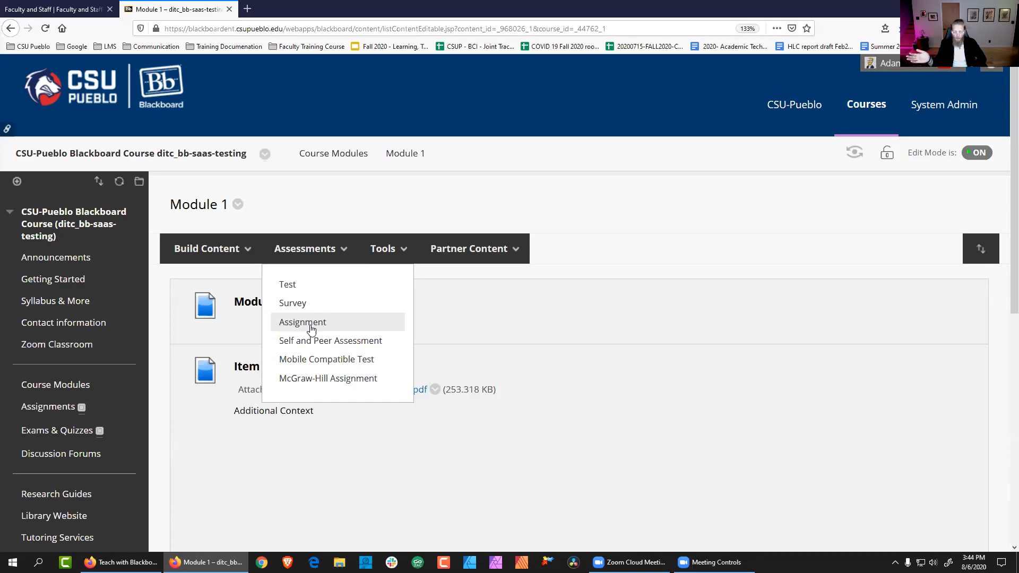
left_click(413, 248)
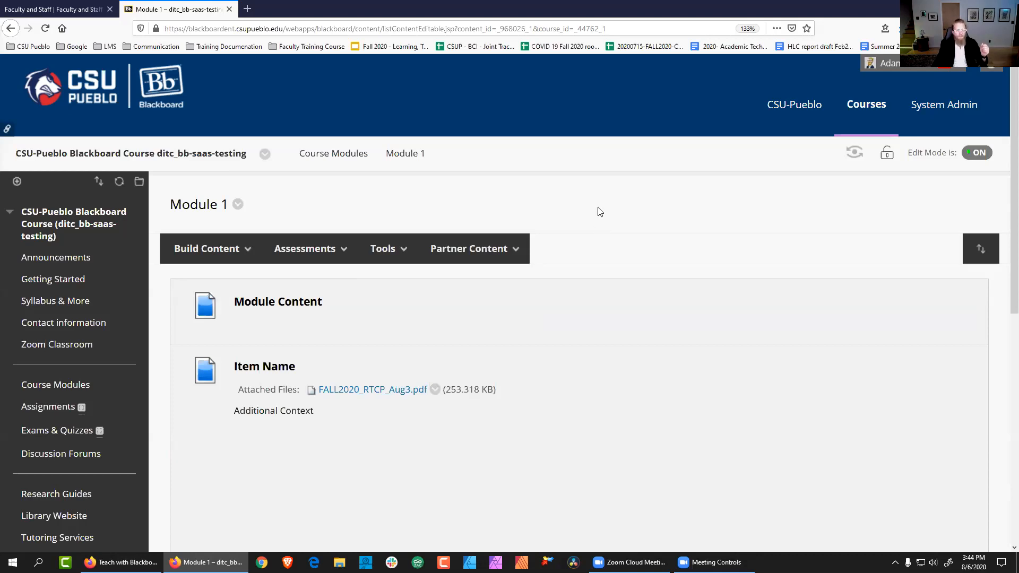
left_click(213, 249)
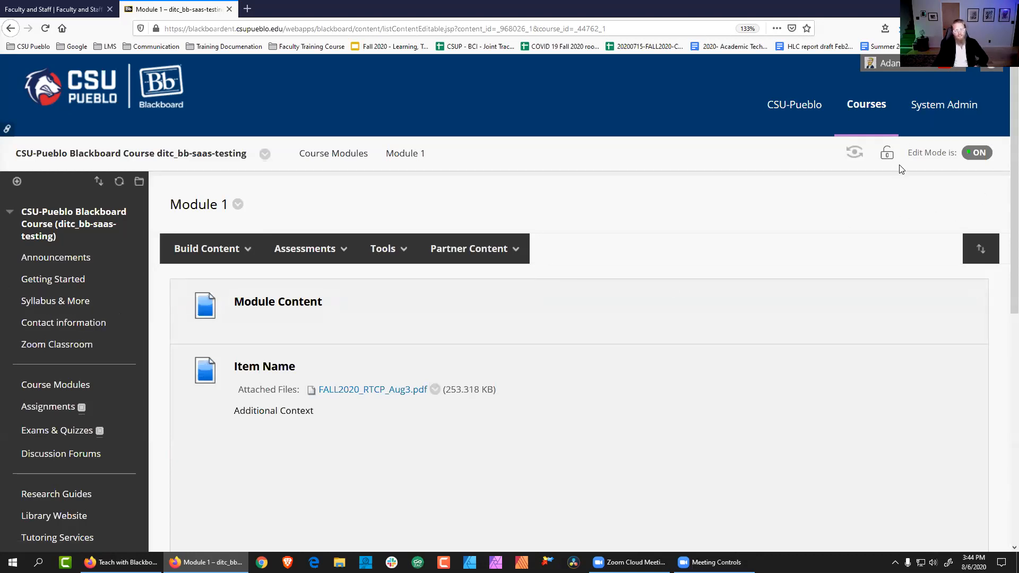
- Turn Edit Mode off to check how Item Name looks to students in Module 1, and turn Edit Mode back on
left_click(976, 157)
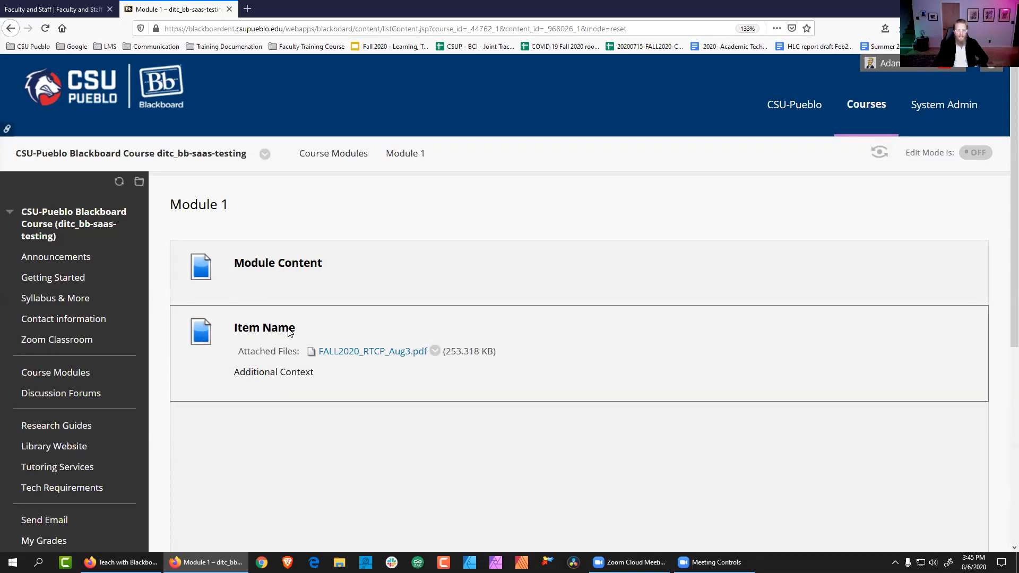
double_click(279, 328)
left_click(975, 153)
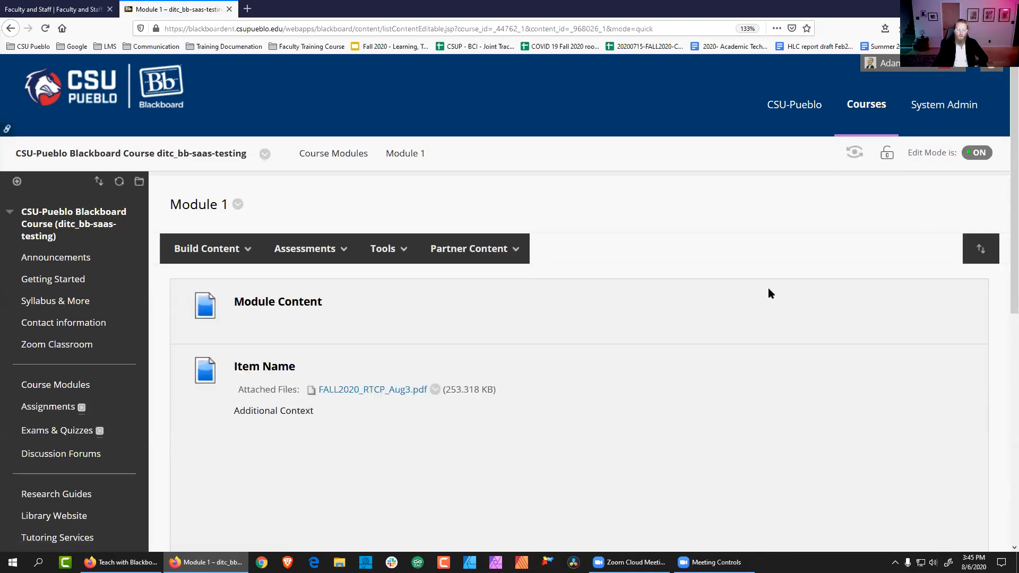
- Review the actions available for Item Name, including copy and move, and its handle for reordering within Module 1
left_click(303, 366)
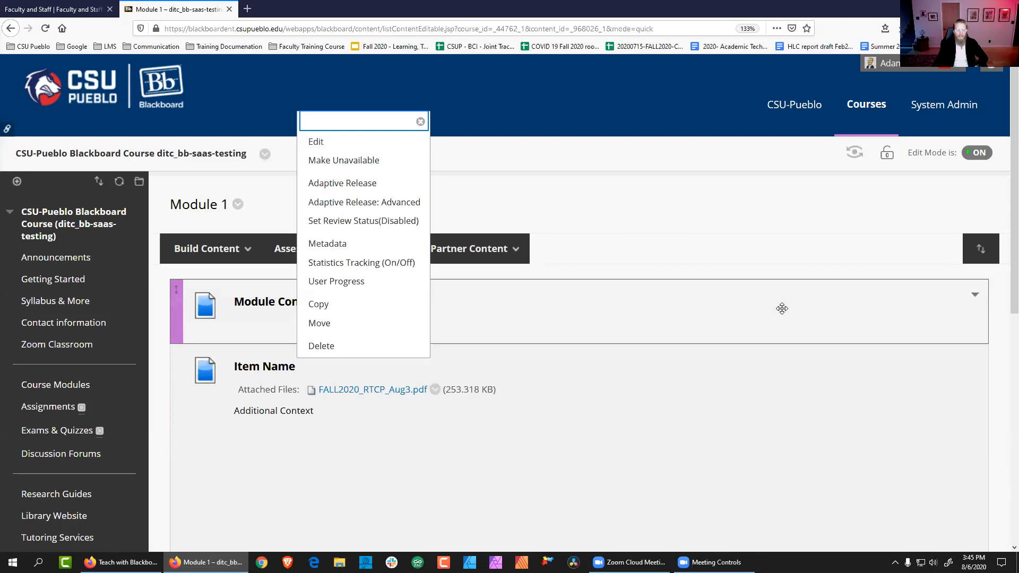
left_click(724, 243)
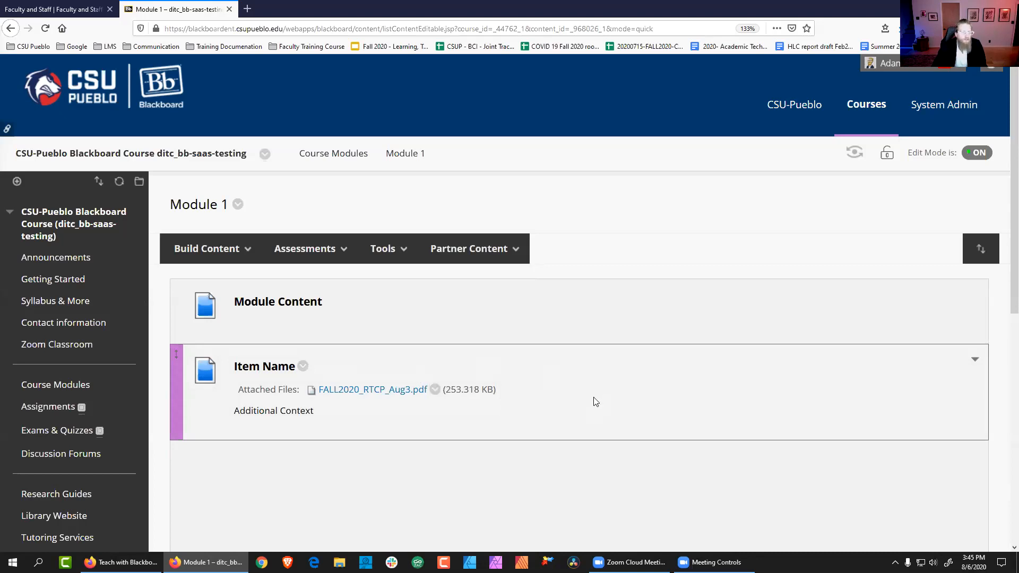
scroll(361, 477, "down", 1)
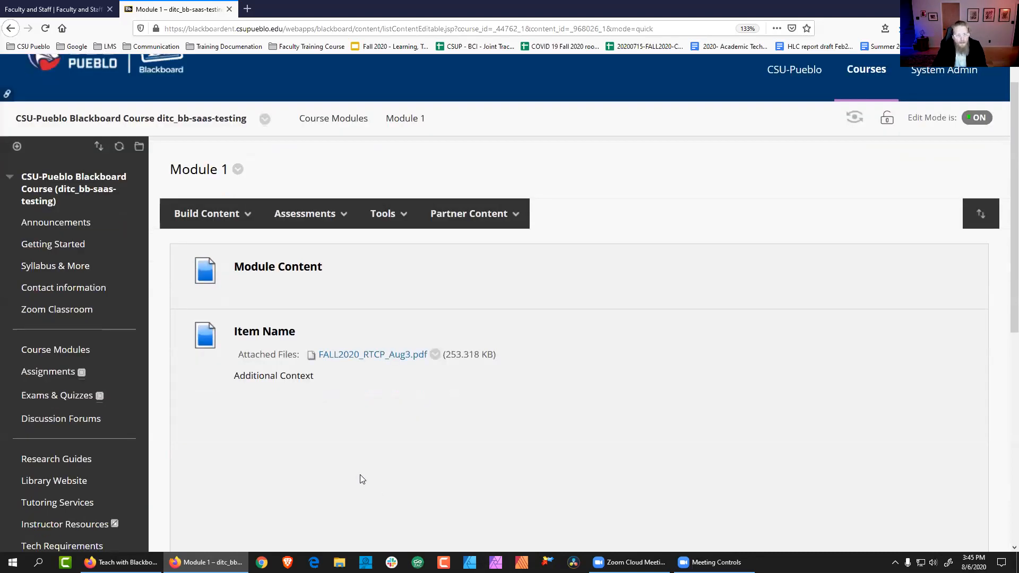
scroll(359, 475, "down", 1)
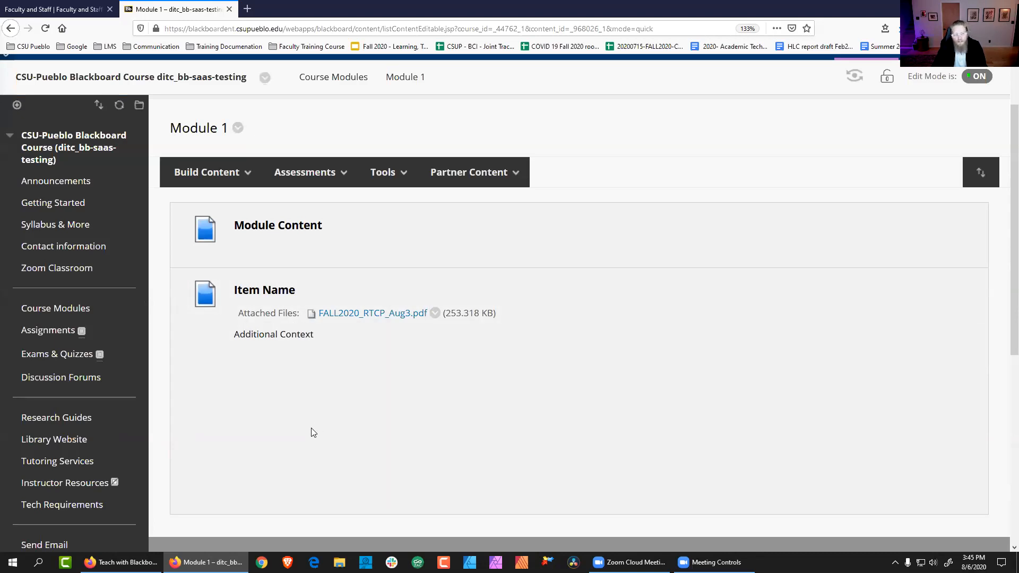
left_click(304, 290)
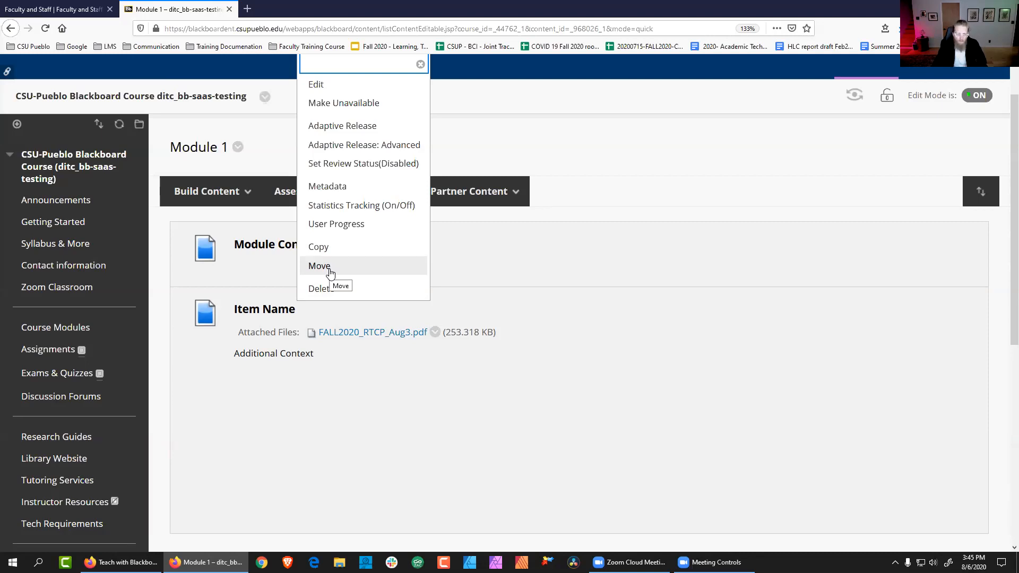
left_click(278, 438)
mouse_move(179, 331)
left_mouse_down()
mouse_move(114, 307)
mouse_move(149, 279)
mouse_move(163, 326)
mouse_move(202, 351)
left_mouse_up()
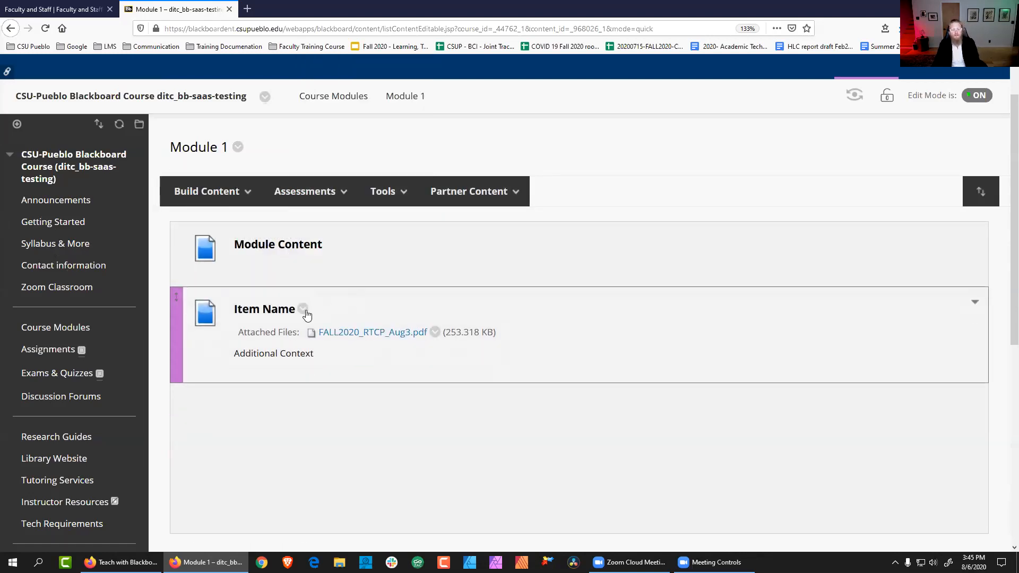
- Move Item Name from Module 1 to the Course Modules folder of the same course, after viewing the available destination courses
left_click(304, 312)
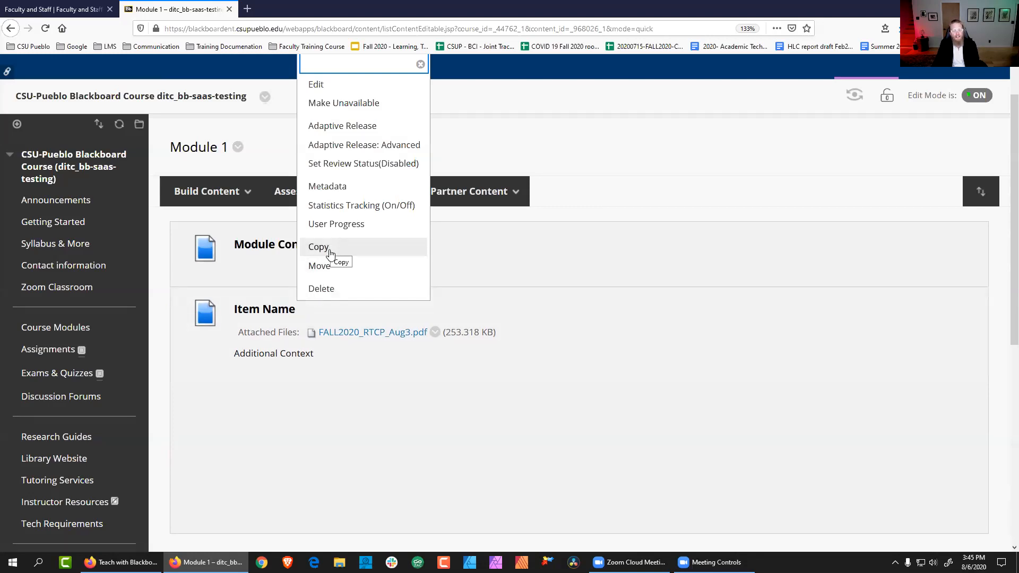
left_click(320, 272)
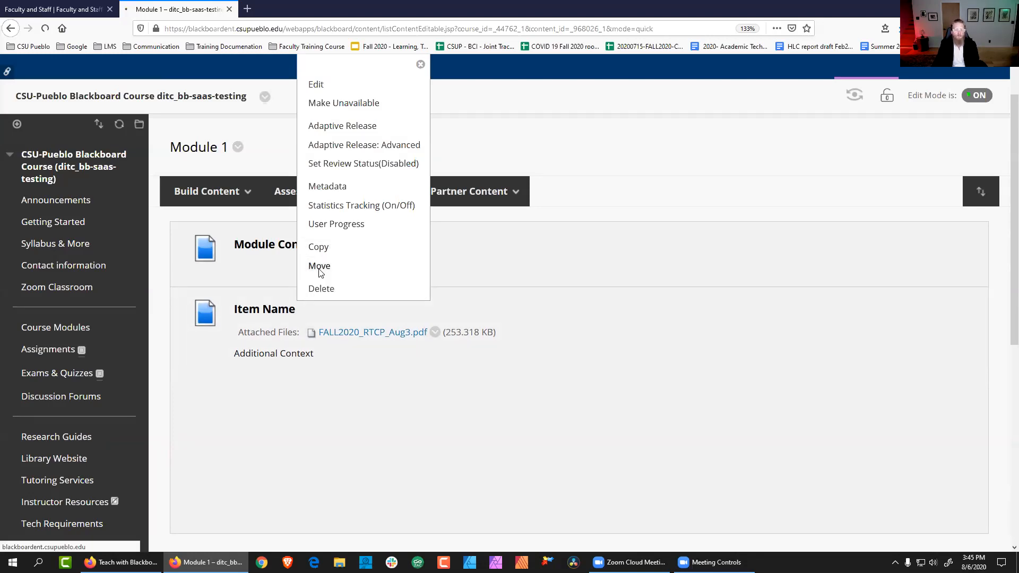
scroll(601, 313, "down", 5)
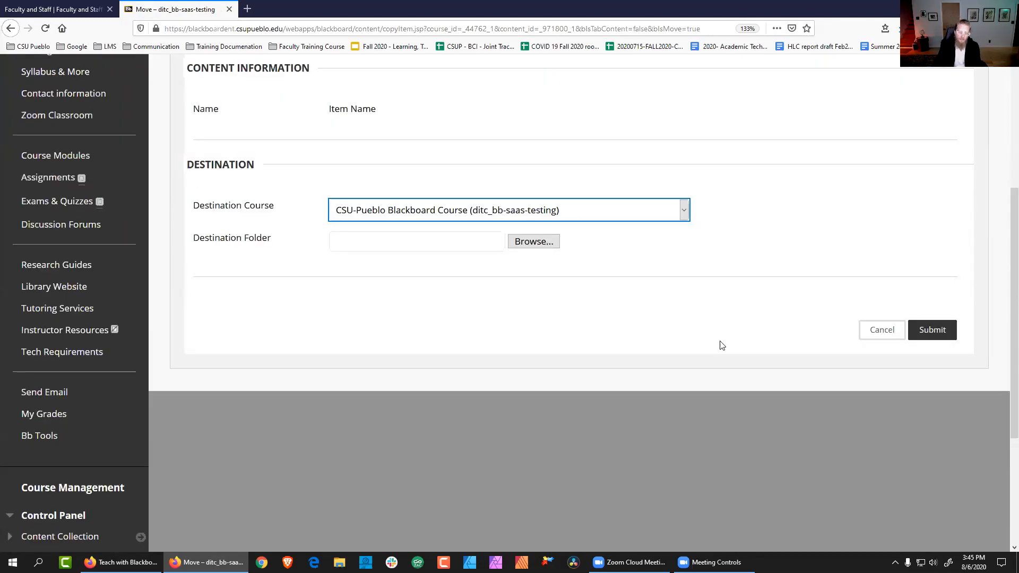
left_click(684, 214)
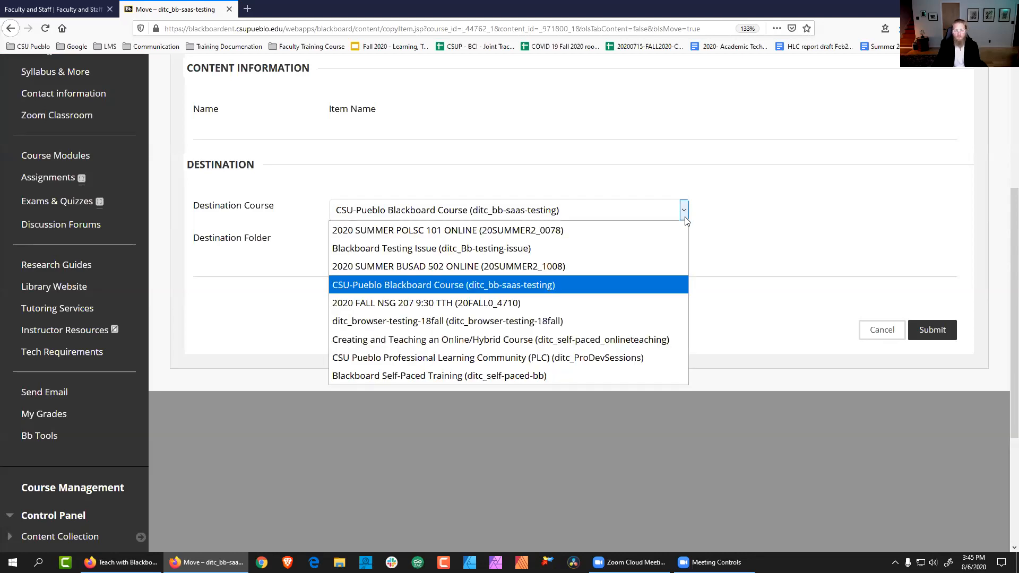
left_click(685, 217)
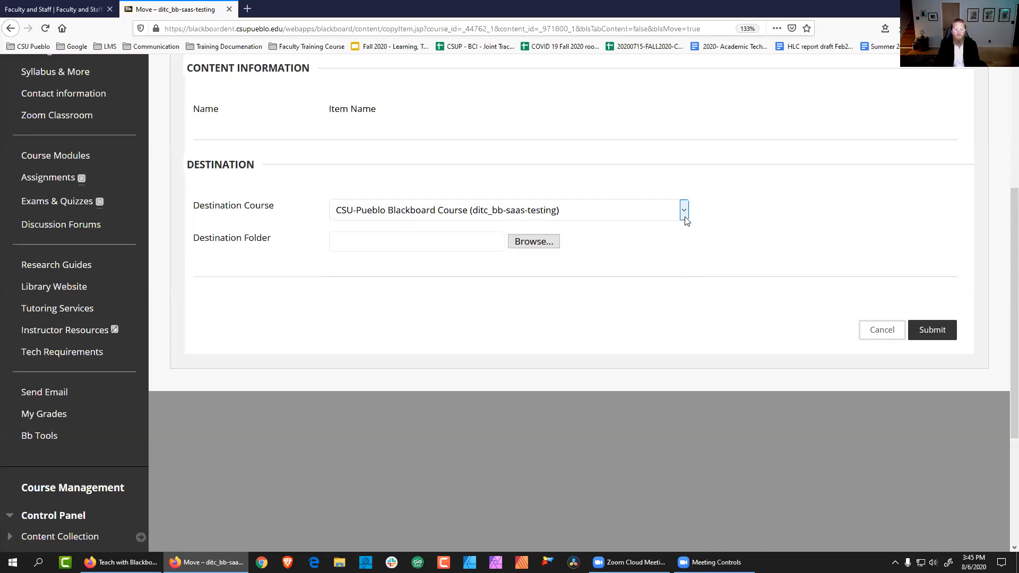
left_click(547, 246)
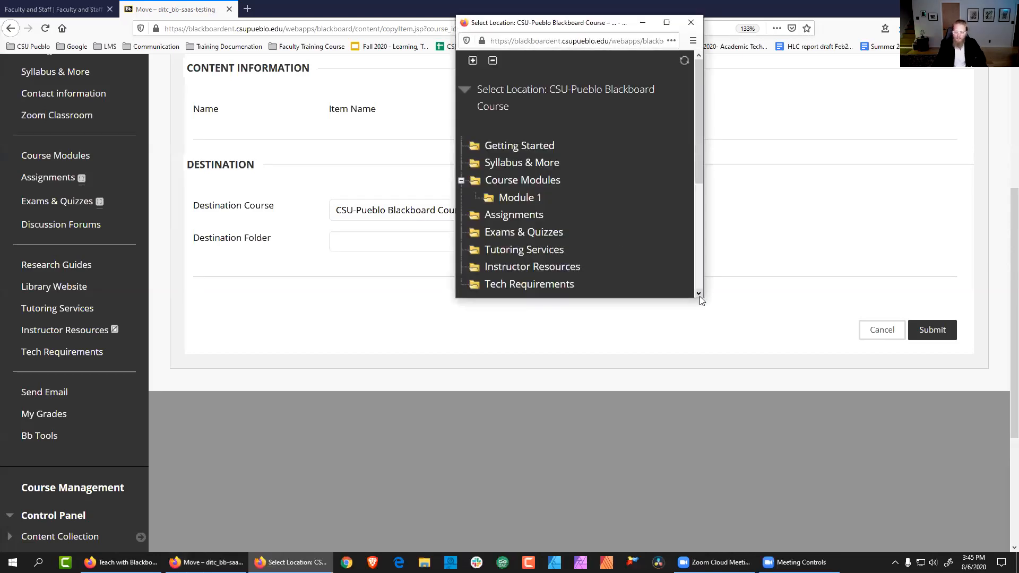
left_click_drag(691, 301, 690, 436)
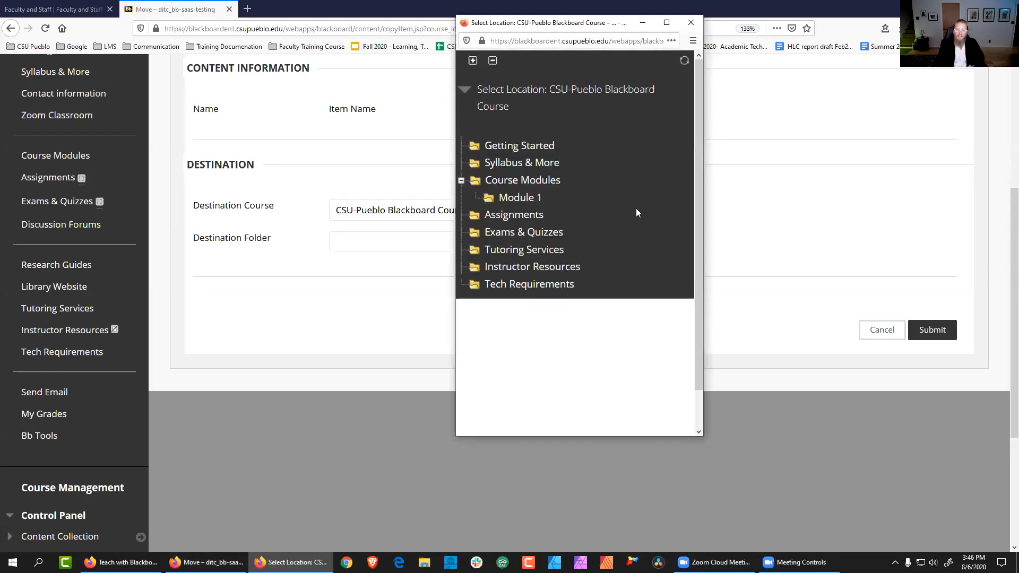
left_click_drag(560, 27, 287, 89)
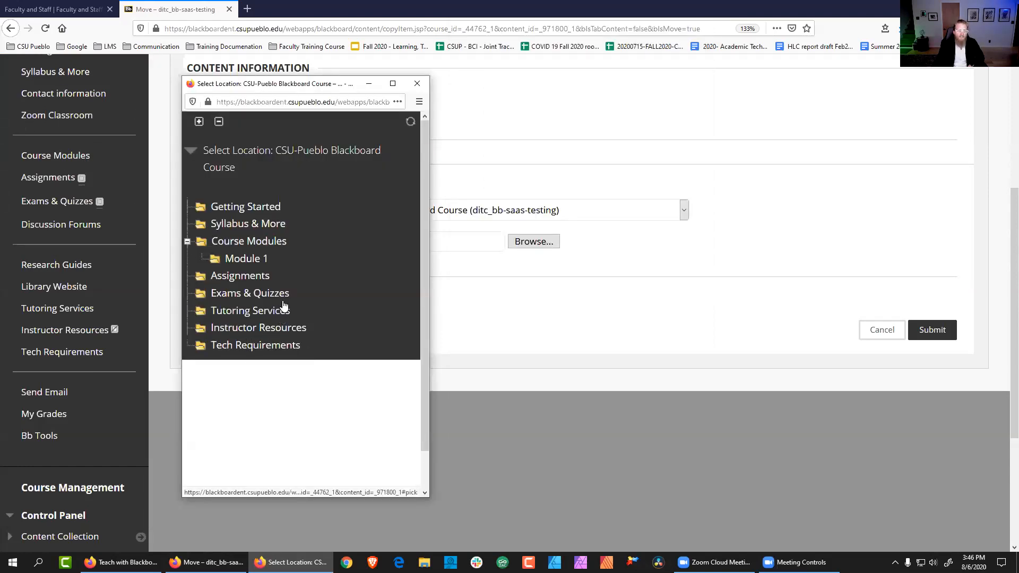
left_click(239, 247)
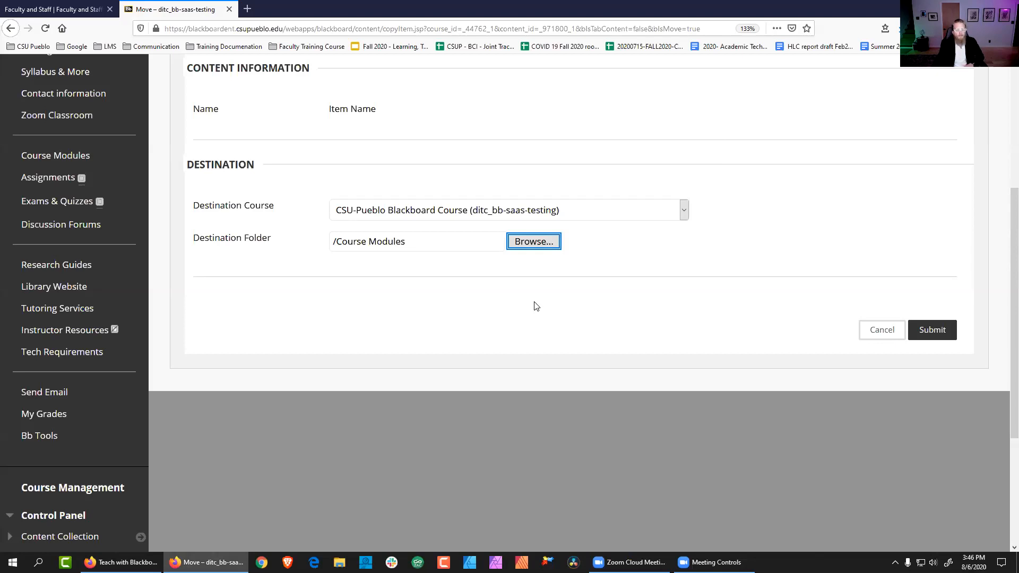
left_click(932, 330)
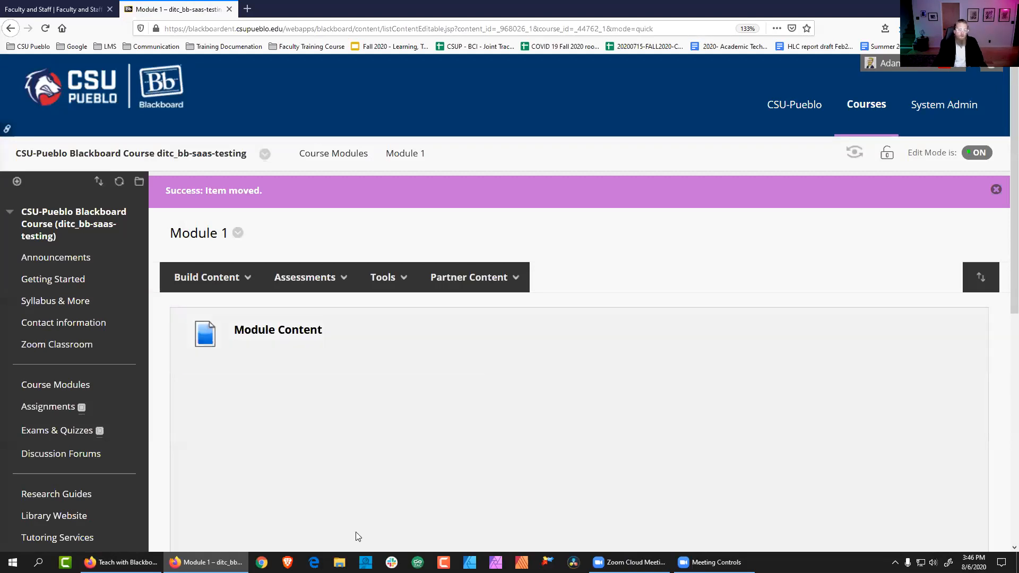
- Delete Item Name from the Course Modules page
scroll(508, 401, "down", 2)
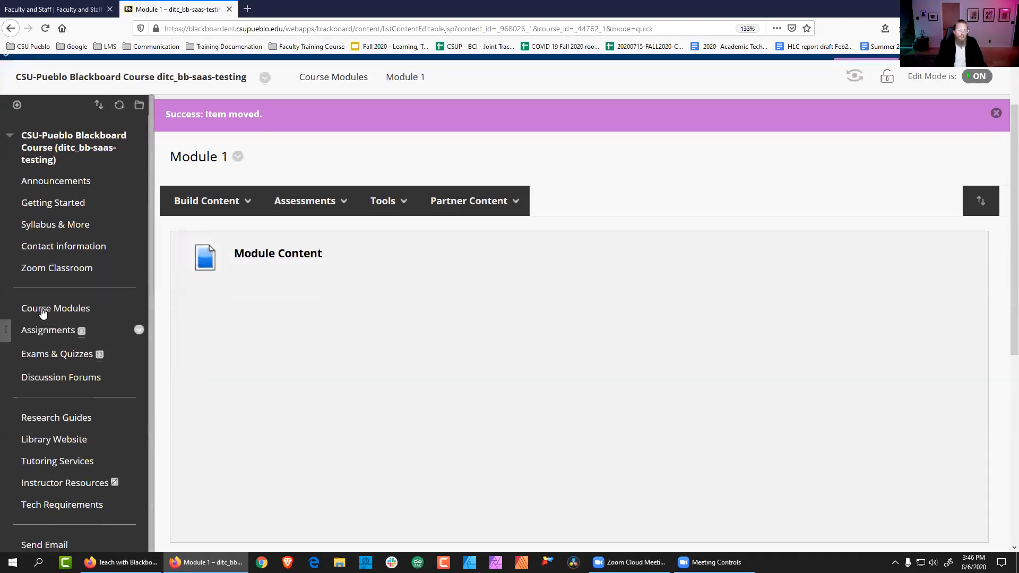
left_click(45, 309)
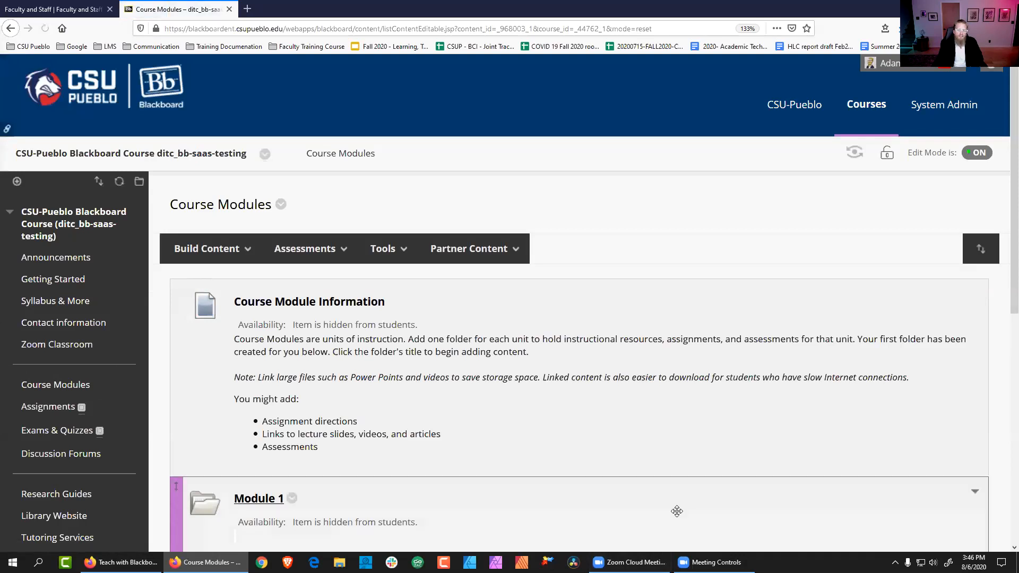
scroll(508, 467, "down", 9)
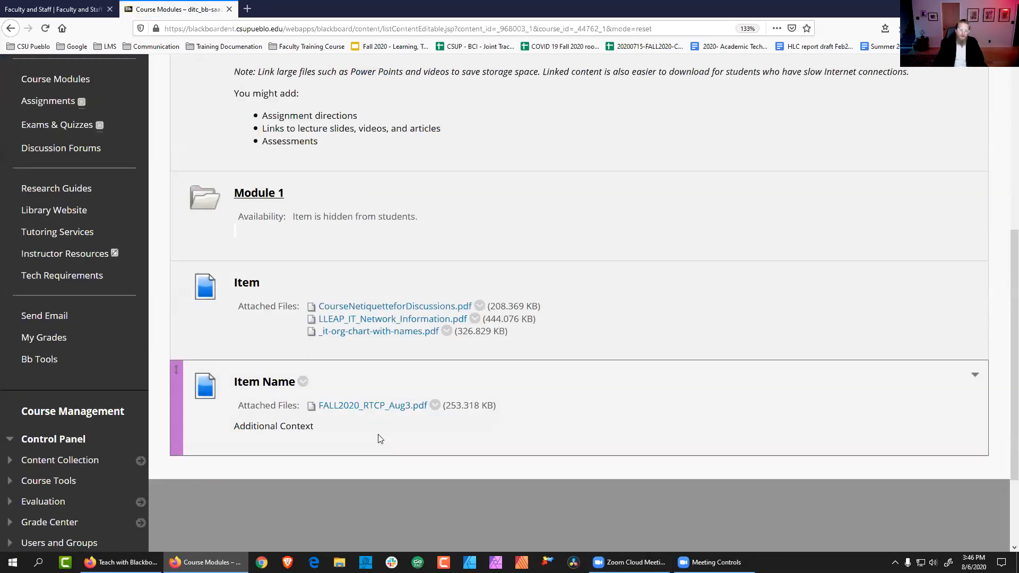
left_click(303, 383)
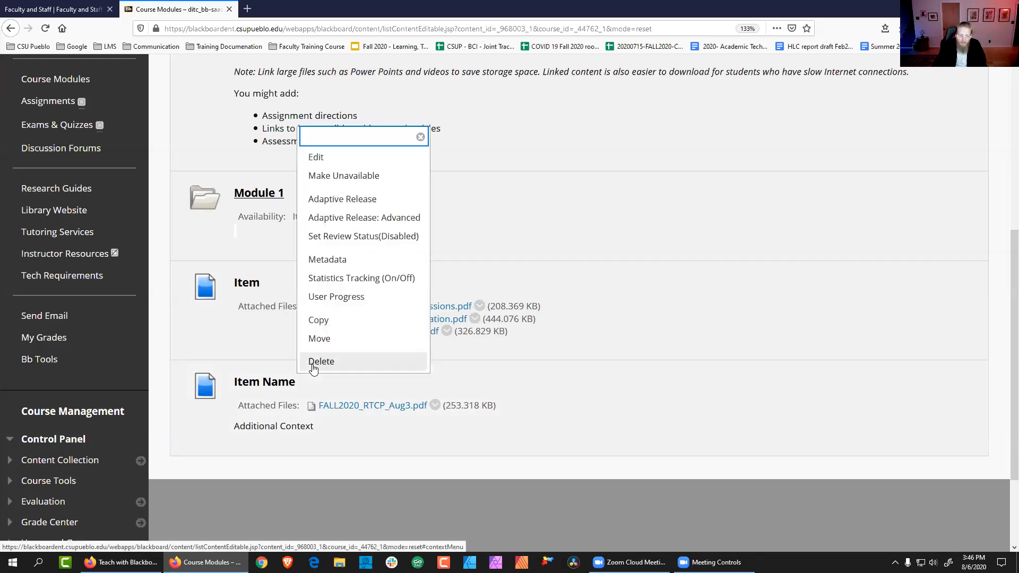
left_click(319, 361)
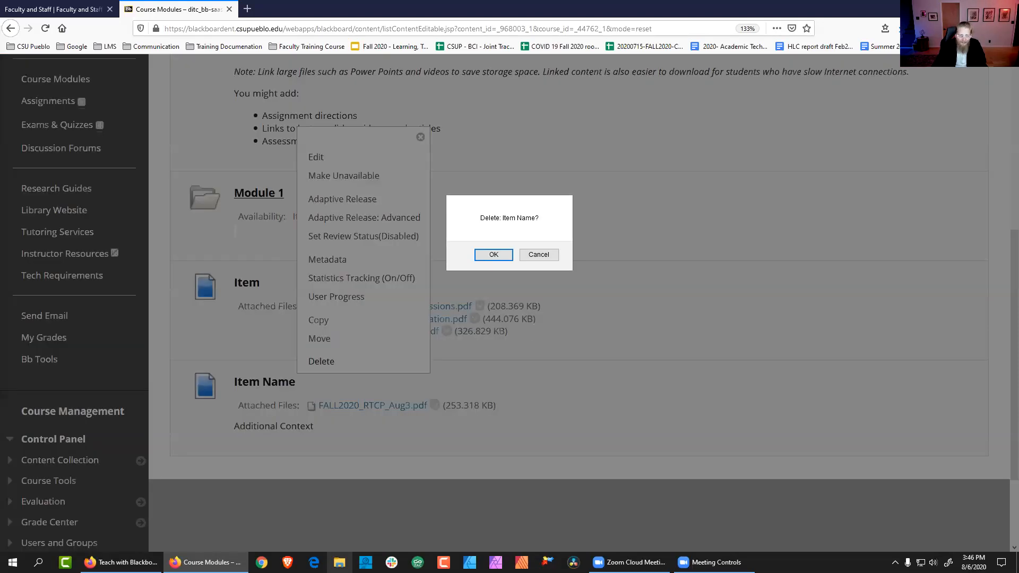
left_click(484, 255)
- Examine the remaining Course Modules content, the course menu links and the Course Management area with its Control Panel
scroll(491, 376, "down", 8)
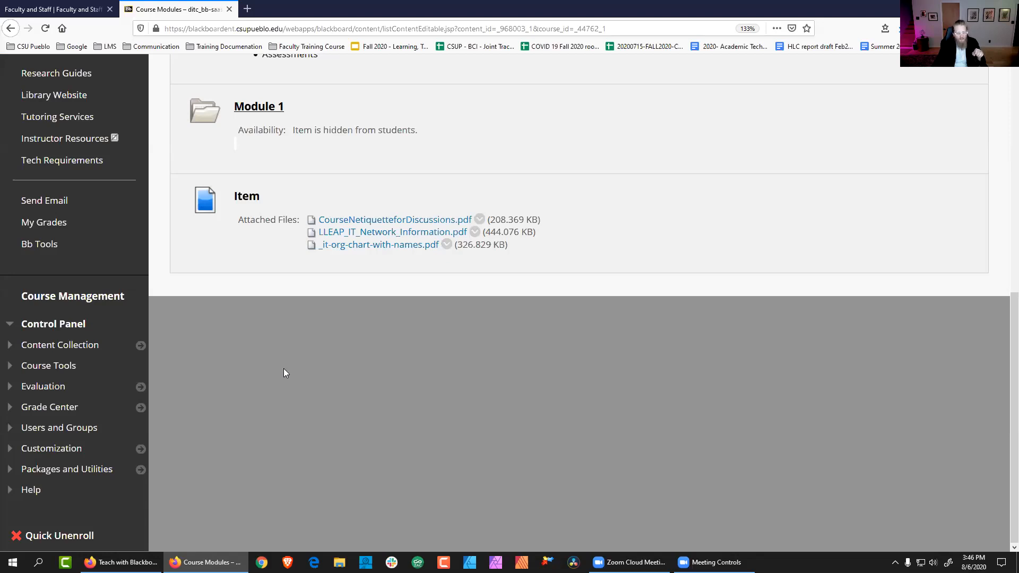
scroll(283, 369, "up", 2)
scroll(243, 366, "up", 9)
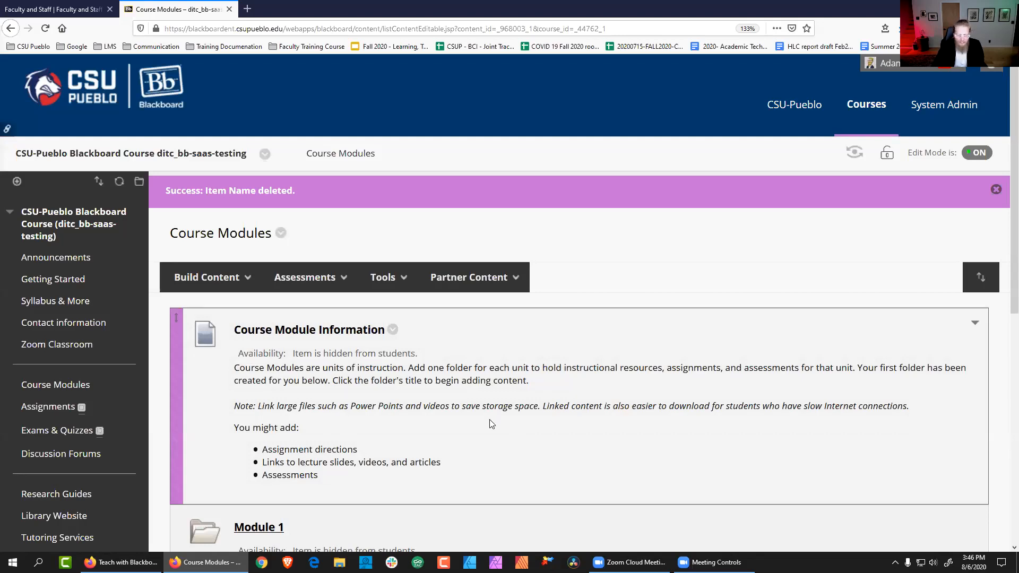
scroll(141, 403, "down", 5)
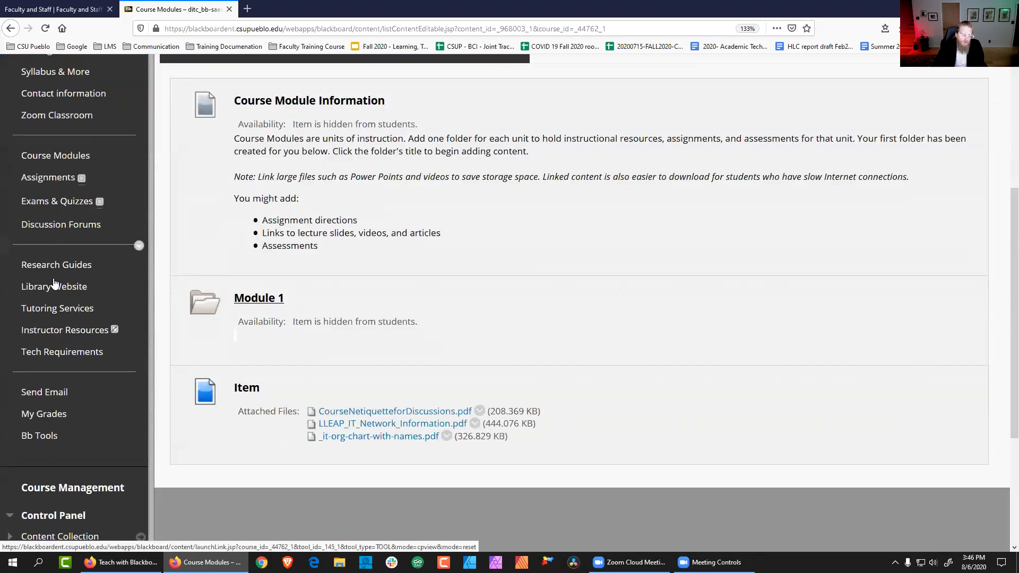
scroll(87, 287, "down", 4)
scroll(52, 305, "down", 1)
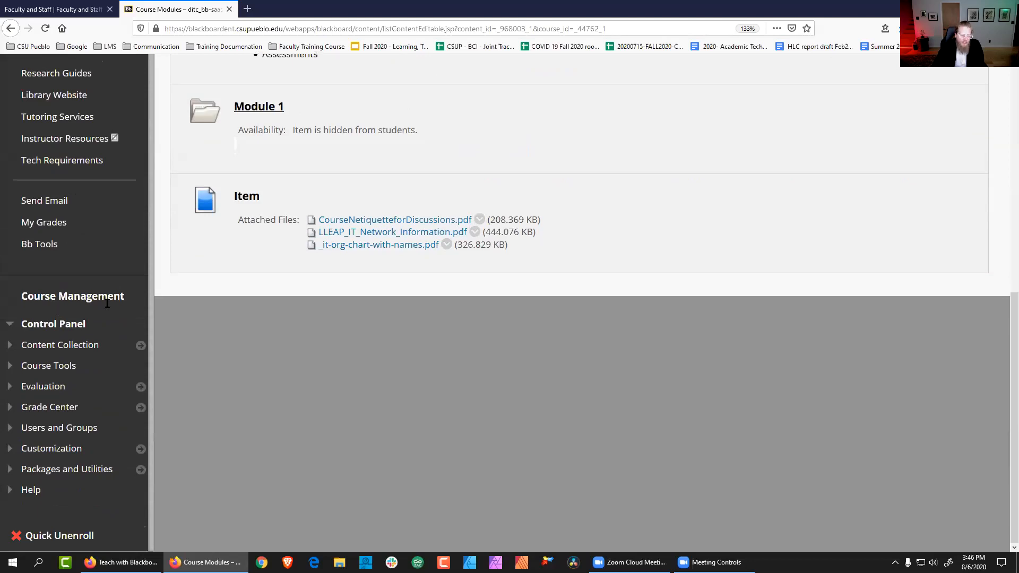
scroll(19, 353, "up", 2)
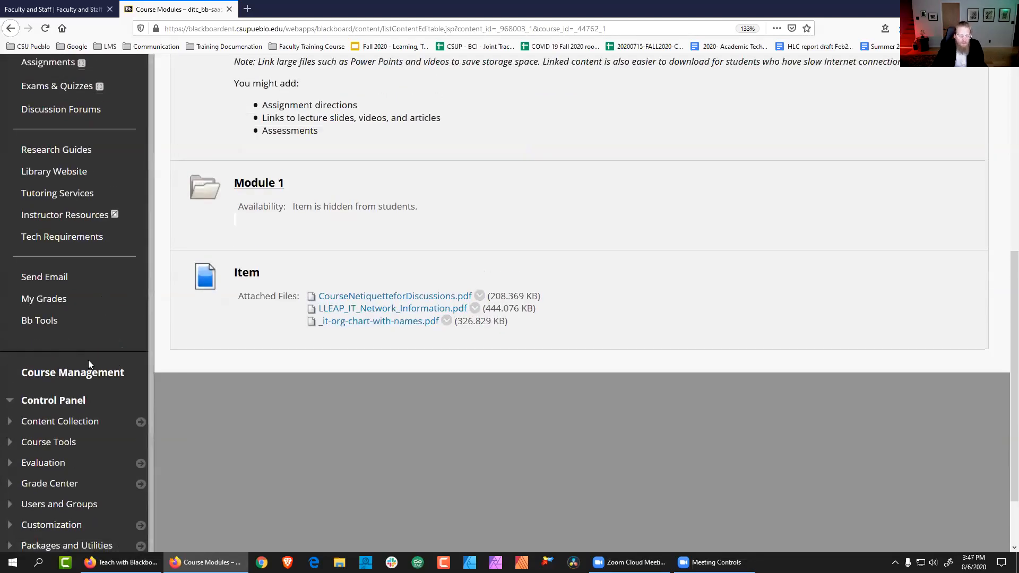
scroll(92, 352, "up", 5)
scroll(92, 352, "down", 7)
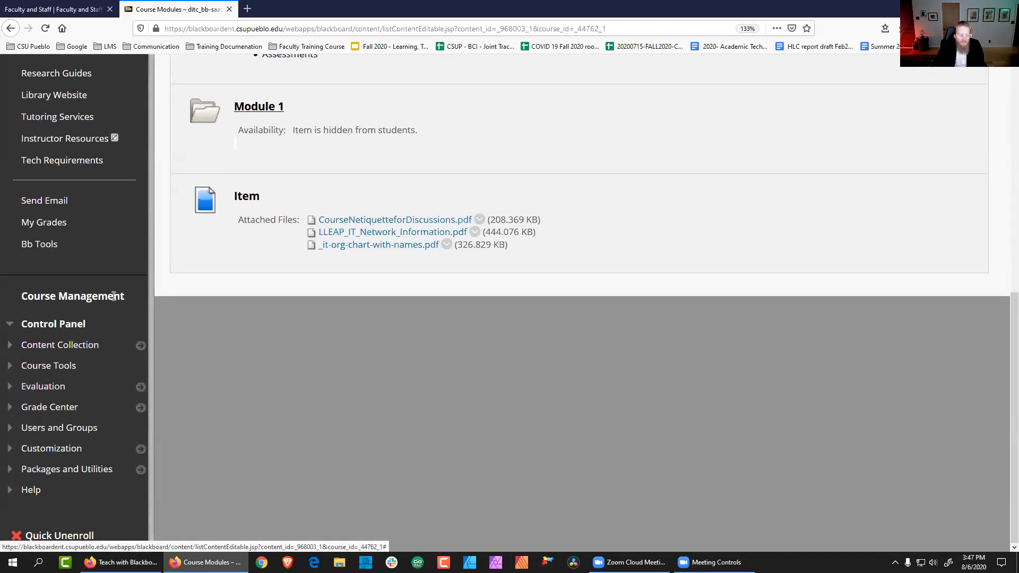
left_click_drag(135, 296, 24, 297)
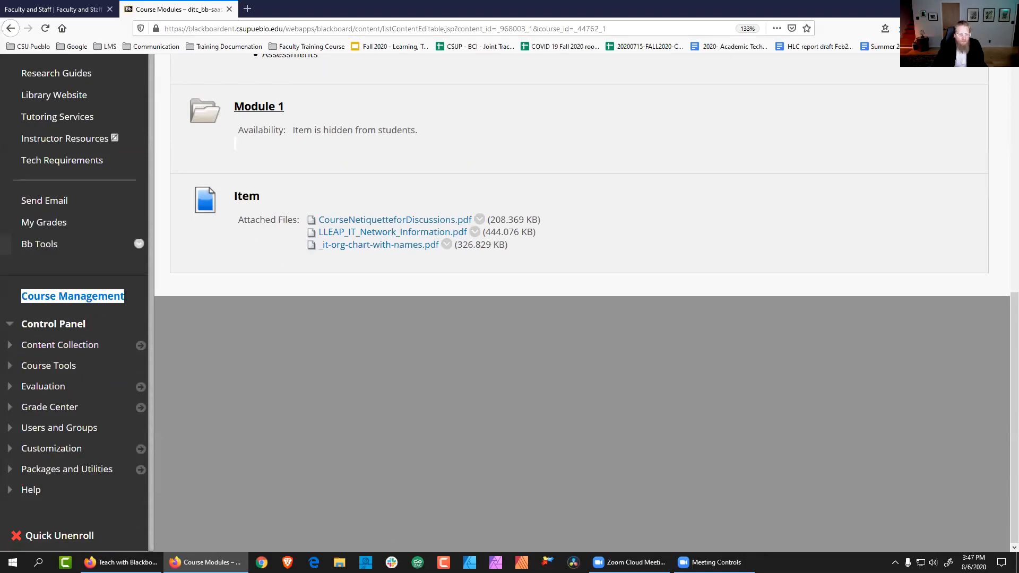
scroll(47, 381, "up", 8)
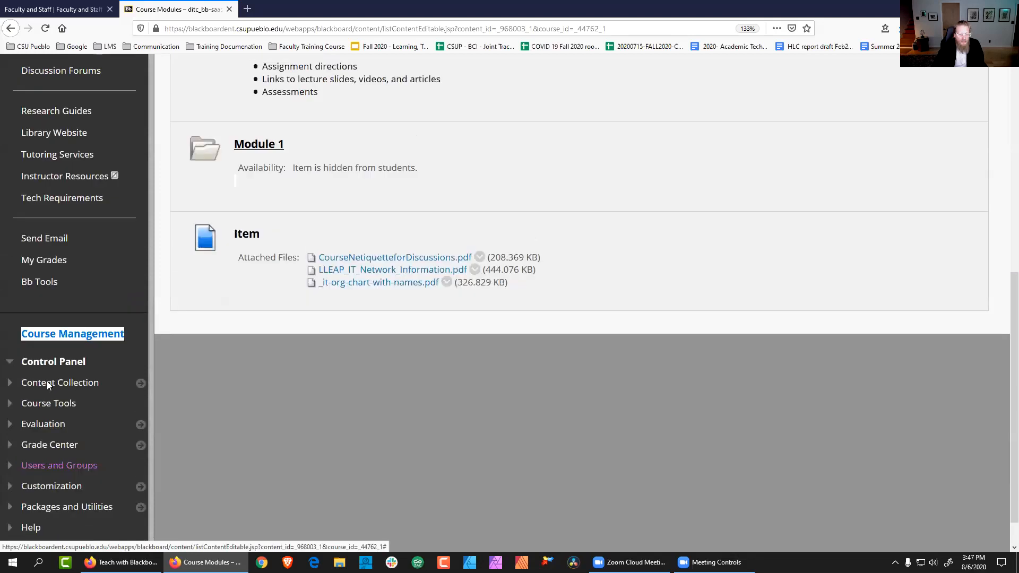
- View the library's Research Guides from the course menu and return to the course's main page
scroll(70, 359, "down", 5)
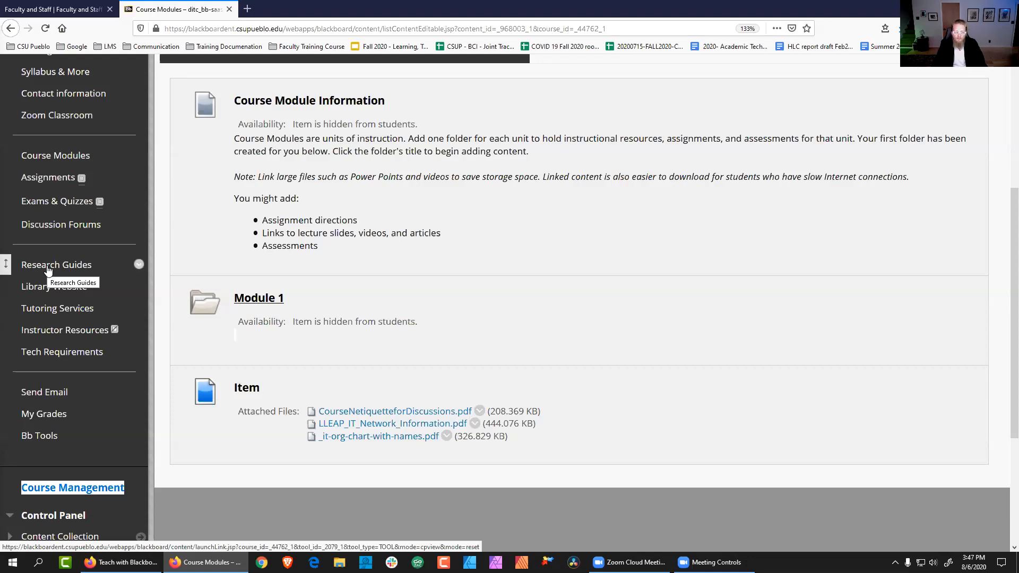
left_click(47, 270)
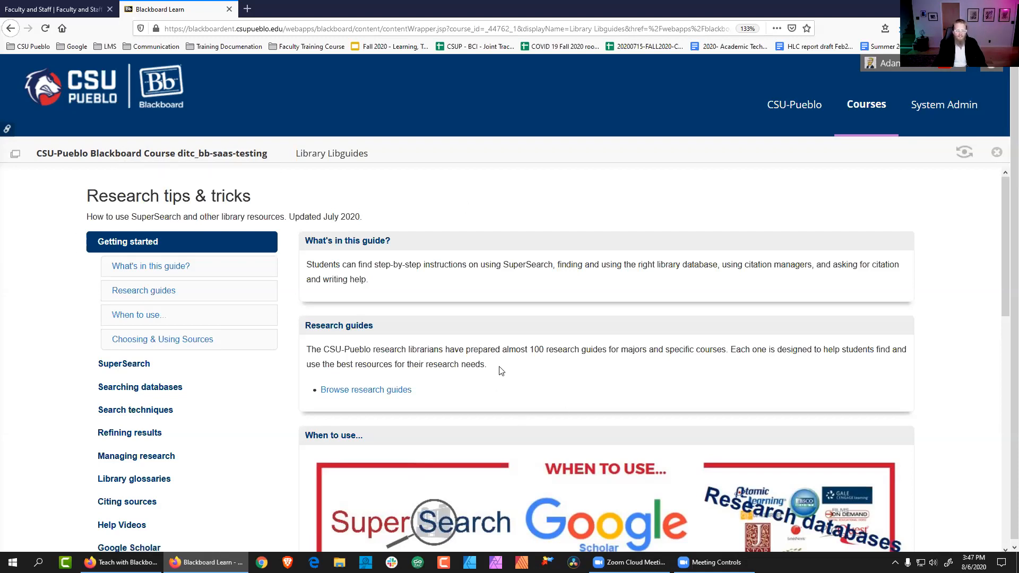
left_click(164, 154)
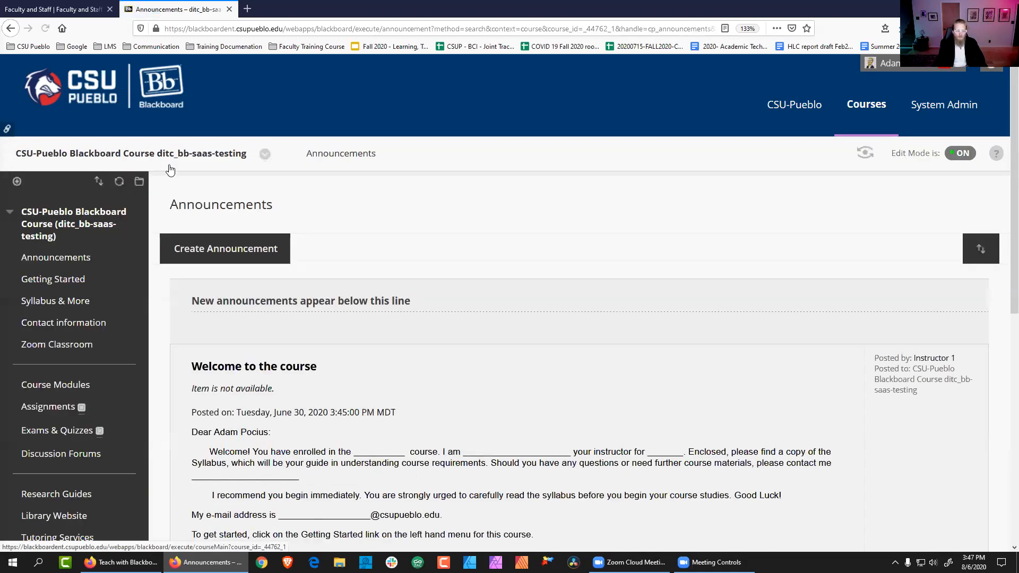
- Expand Course Tools in the Control Panel, look through the available tools and open Tests, Surveys, and Pools
scroll(63, 360, "down", 3)
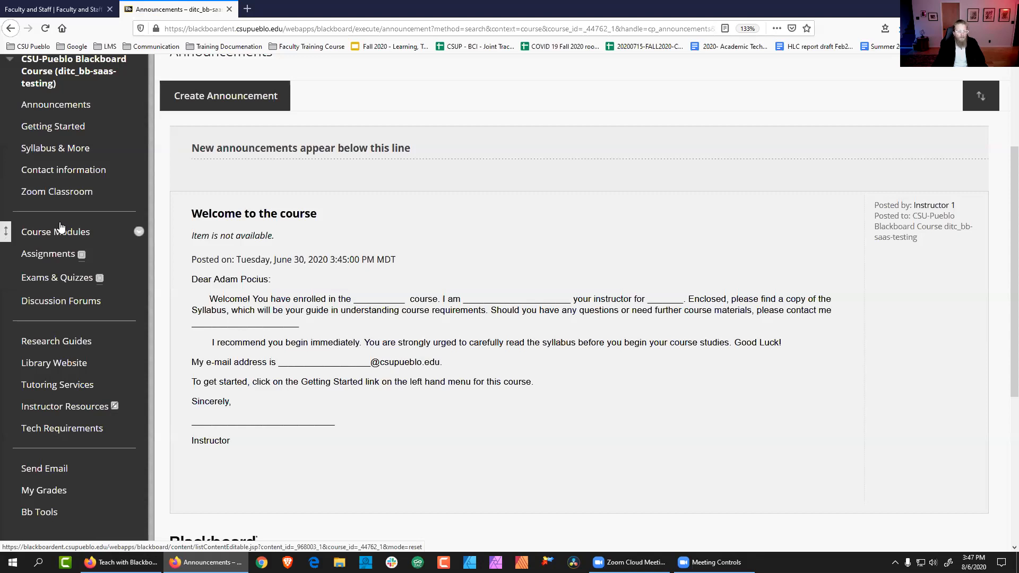
scroll(60, 227, "down", 5)
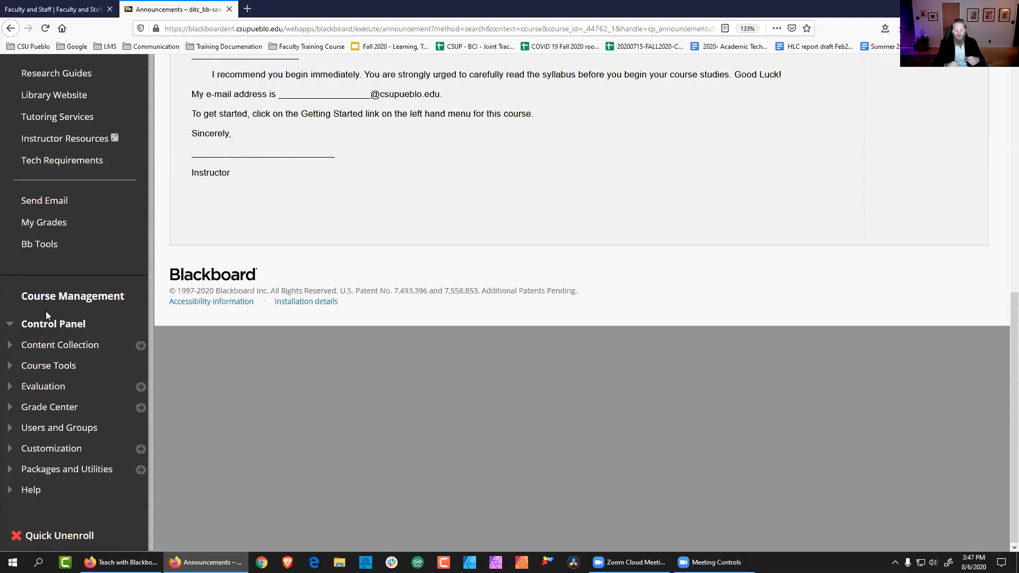
left_click(11, 371)
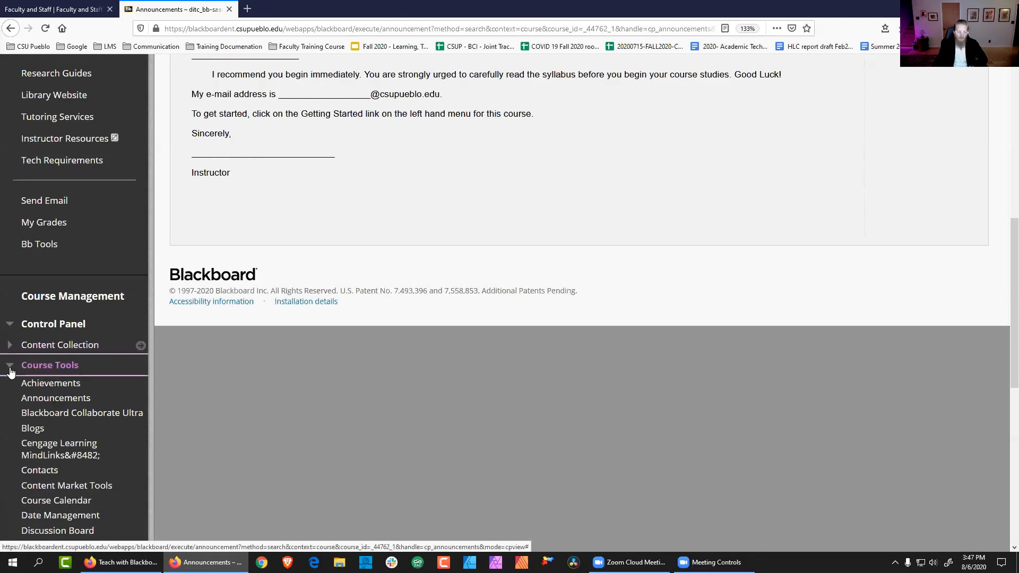
scroll(106, 345, "down", 4)
scroll(178, 287, "up", 6)
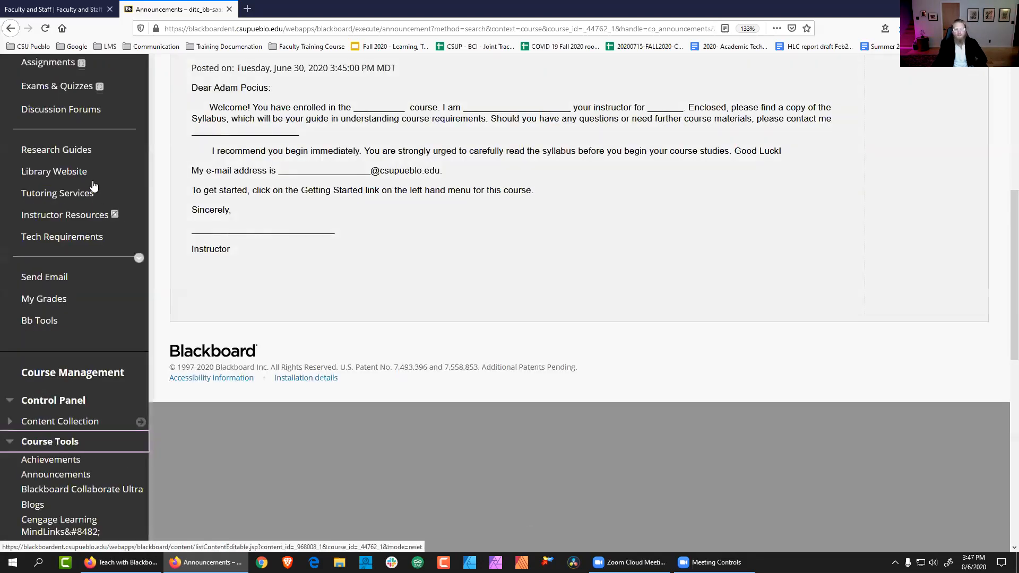
scroll(91, 254, "down", 6)
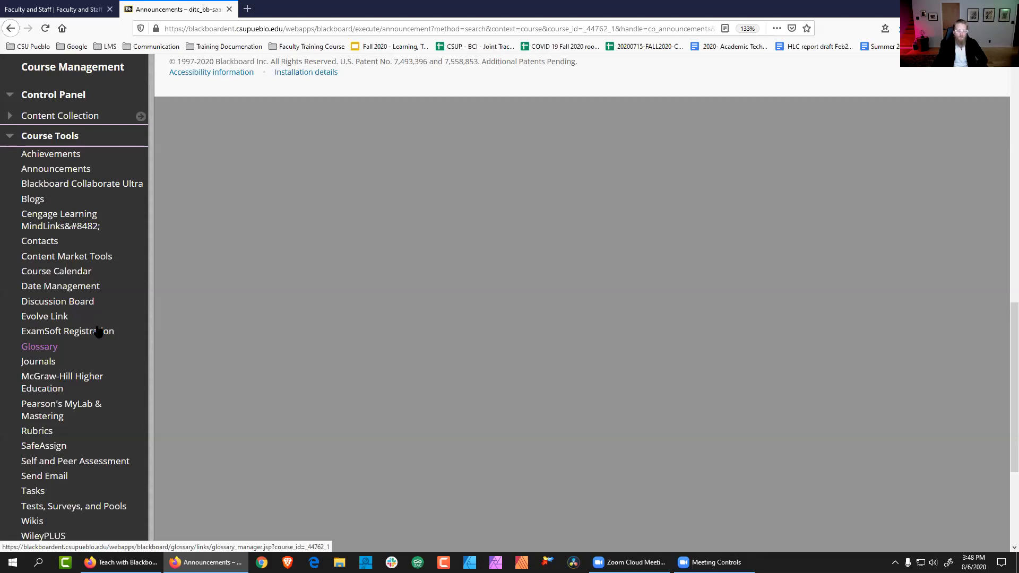
left_click(69, 507)
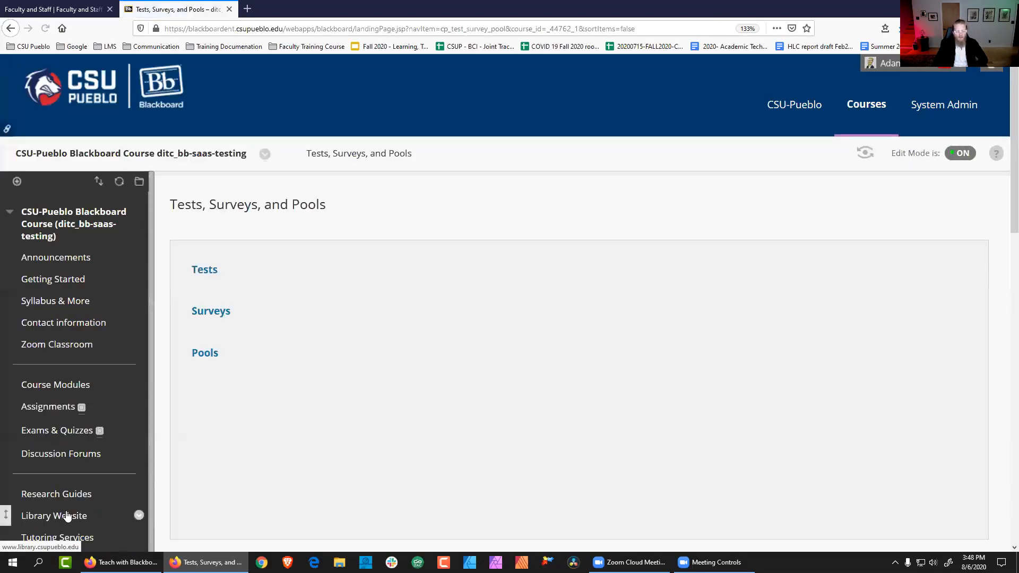
- Build a new test named Test1 from the Tests page and submit it with the description and instructions left blank
left_click(200, 273)
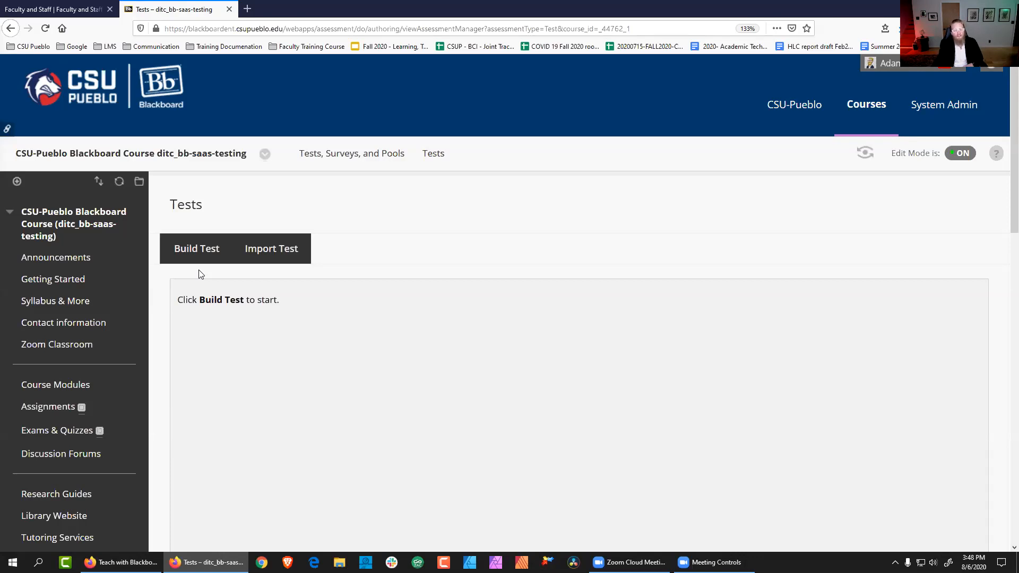
left_click(195, 256)
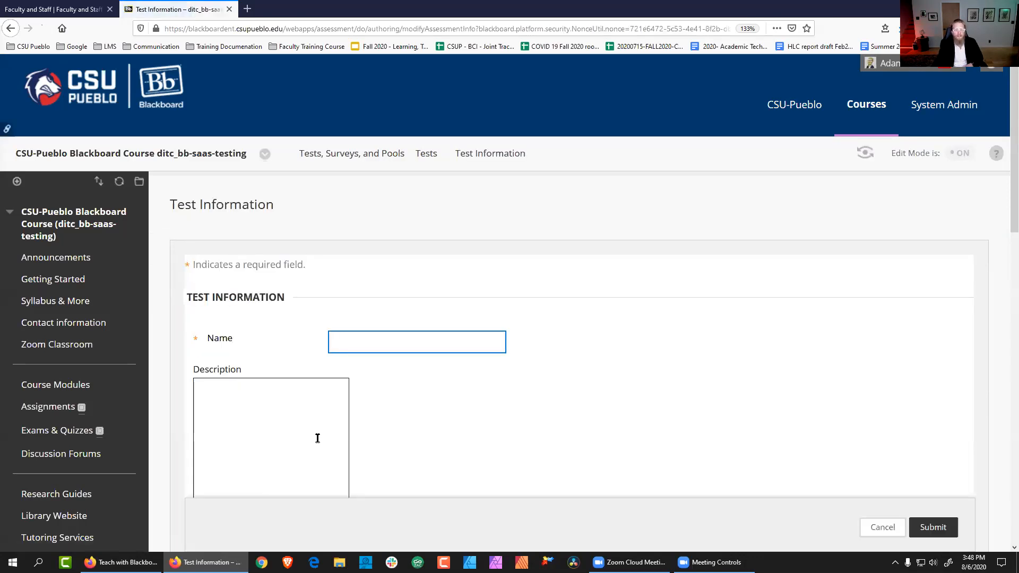
type("Tge")
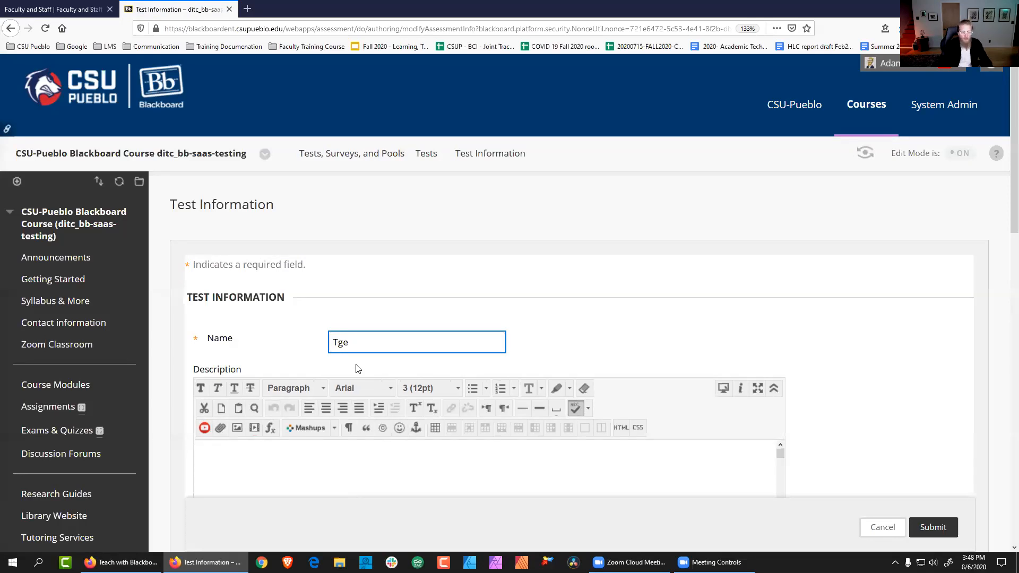
key("BackSpace")
key("BackSpace")
type("est2")
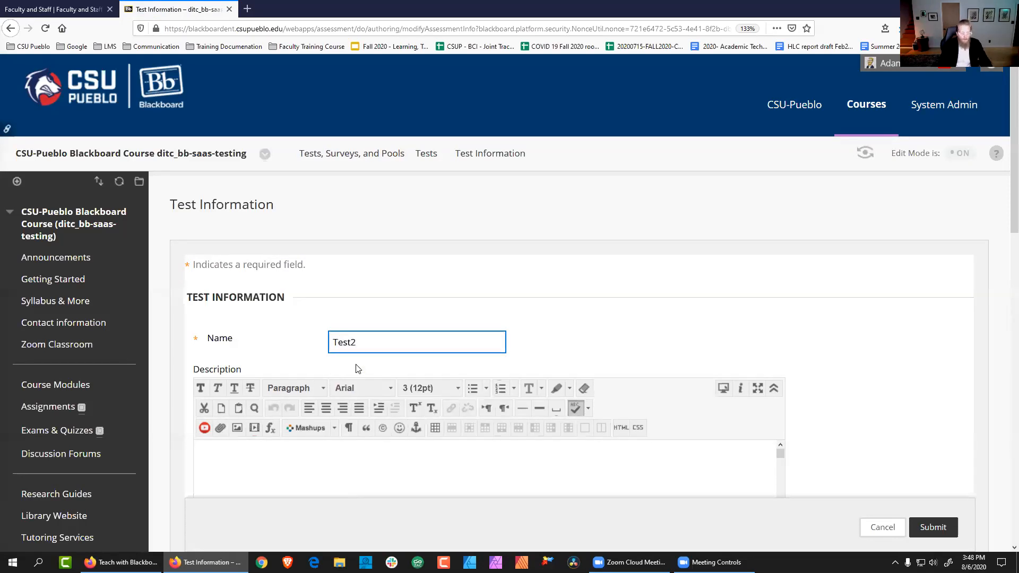
scroll(357, 368, "down", 5)
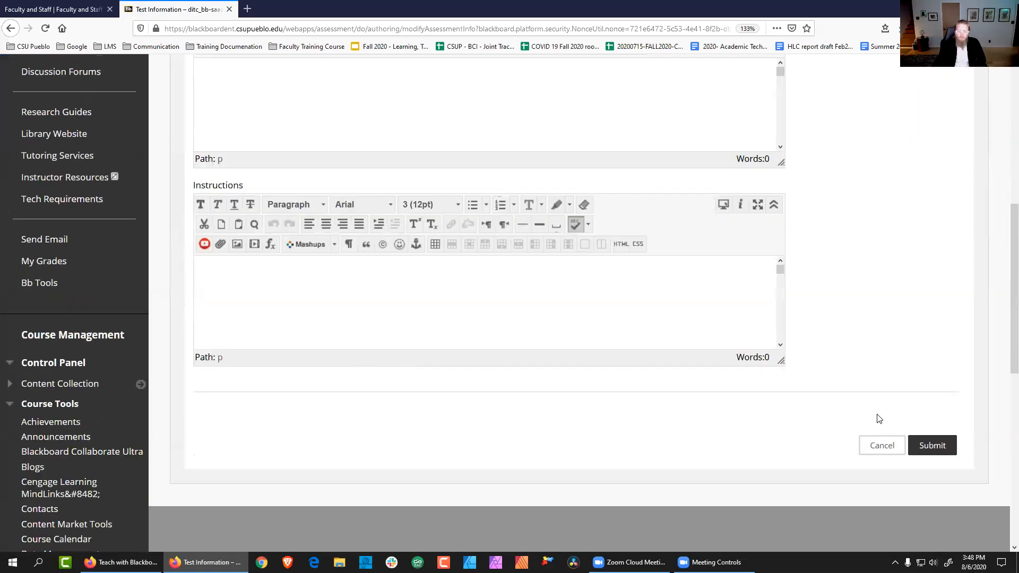
left_click(948, 455)
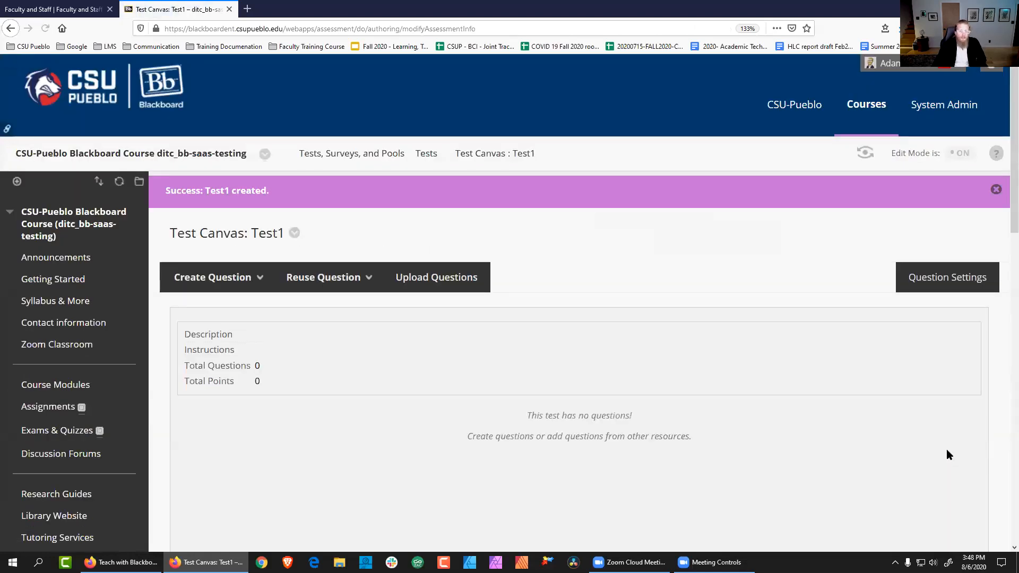
- Look over the available question types and add an Essay question with the title "What?" and the question text "What?"
left_click(214, 280)
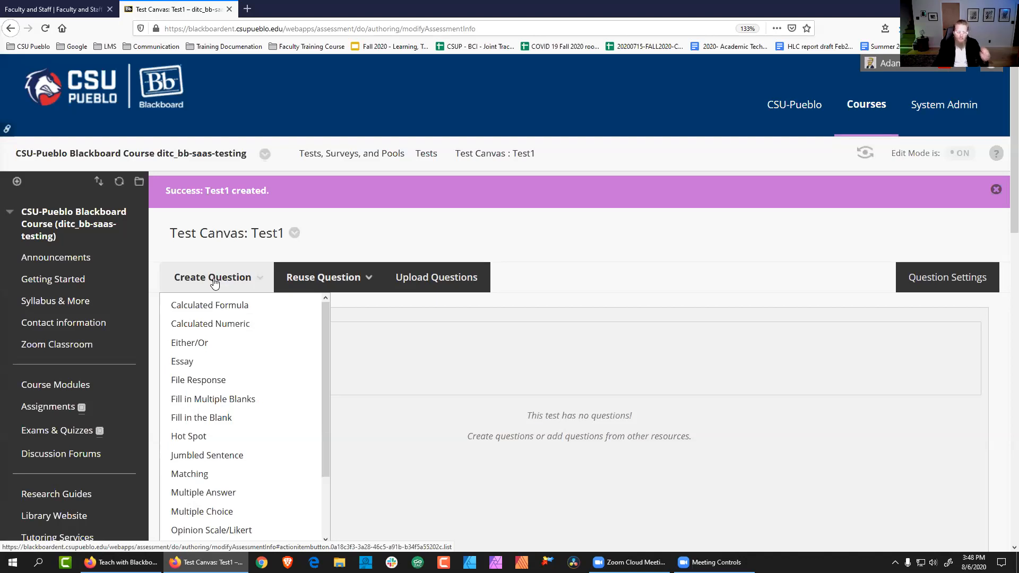
left_click(394, 371)
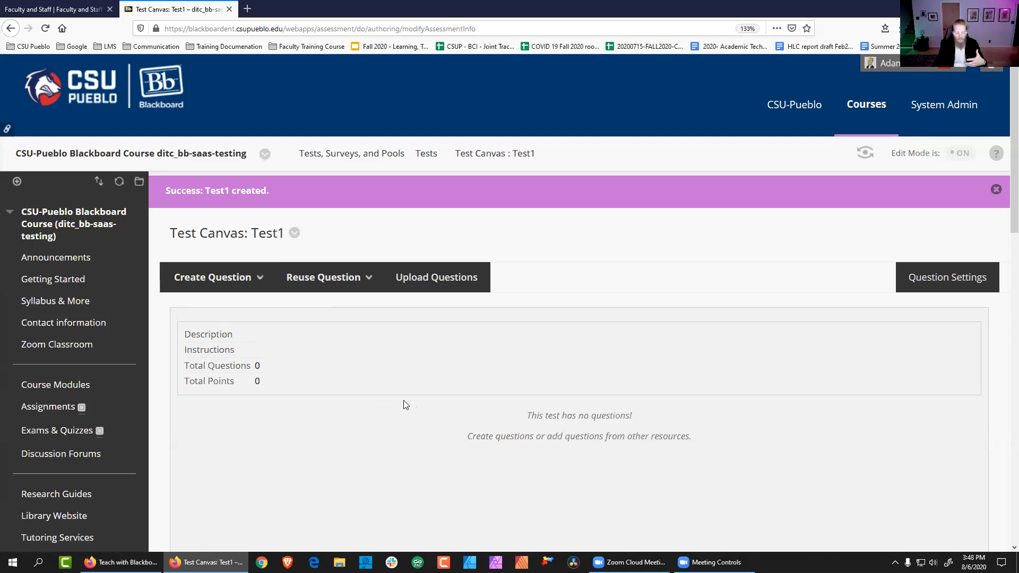
left_click(230, 286)
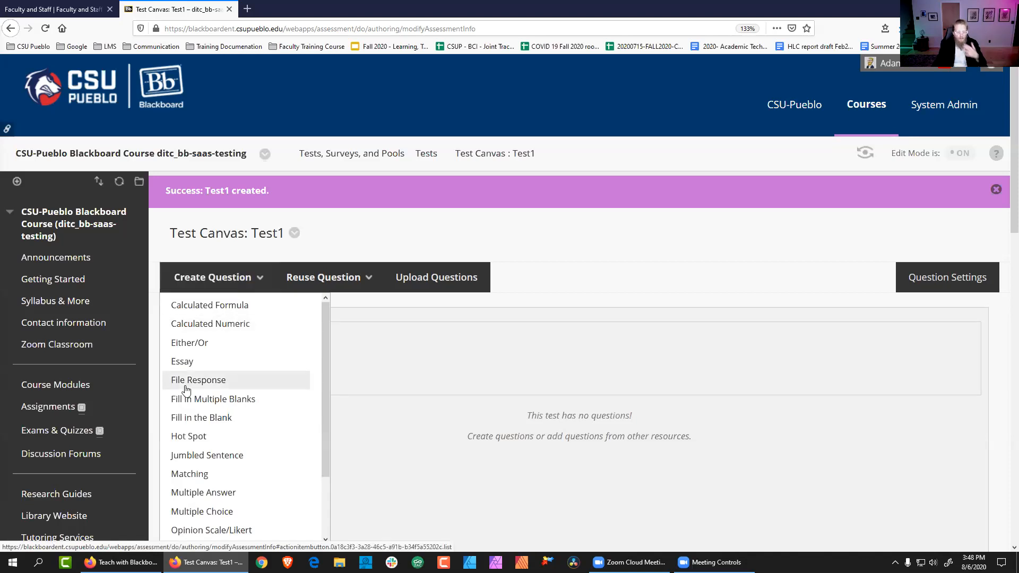
left_click(186, 363)
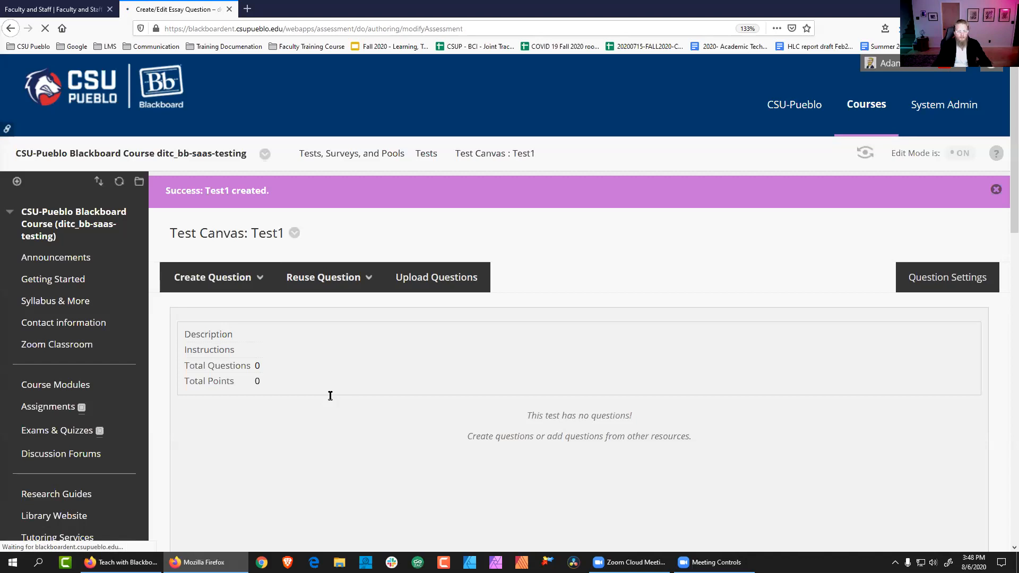
type("What")
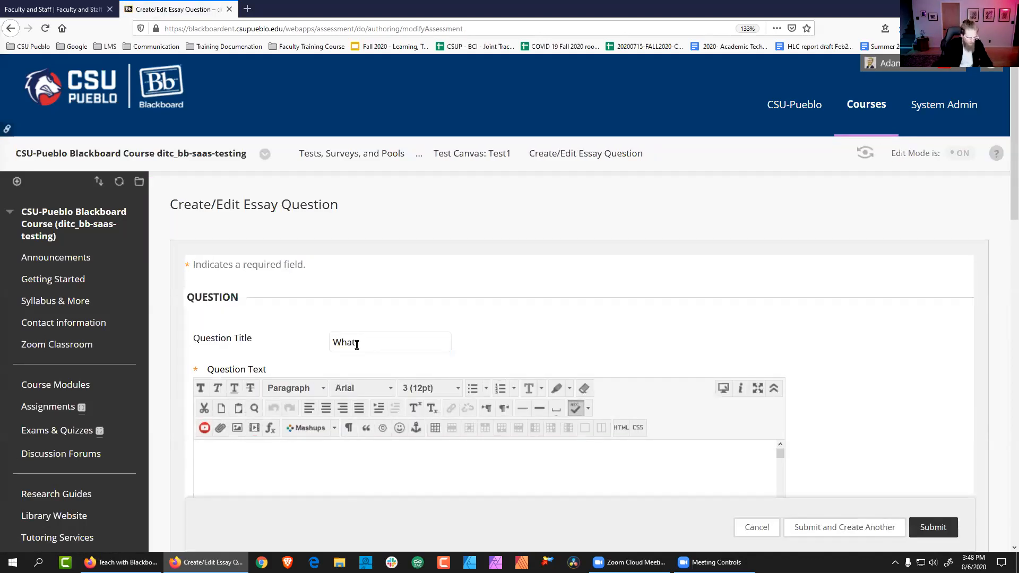
type("?")
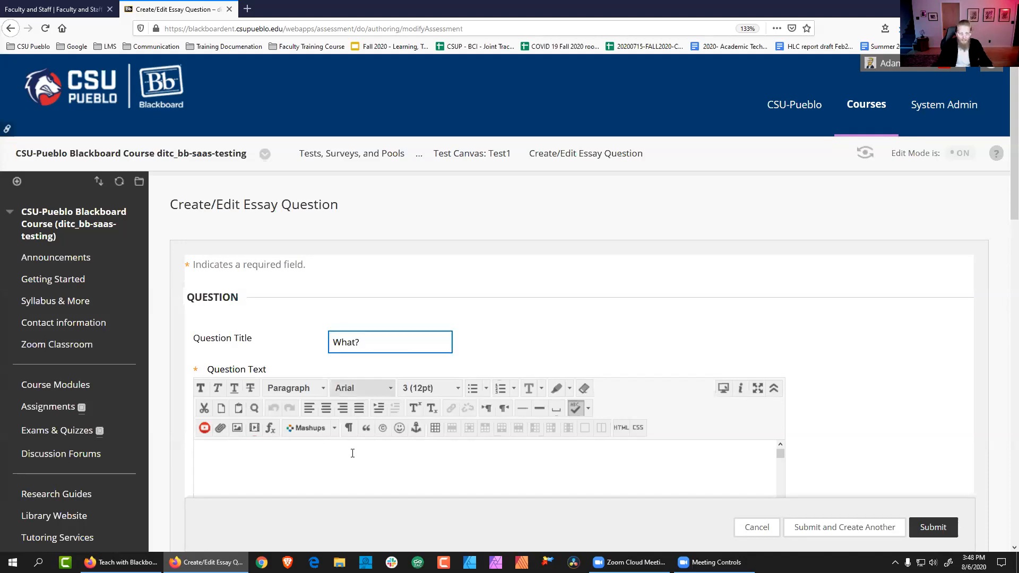
left_click(234, 446)
type("Wh")
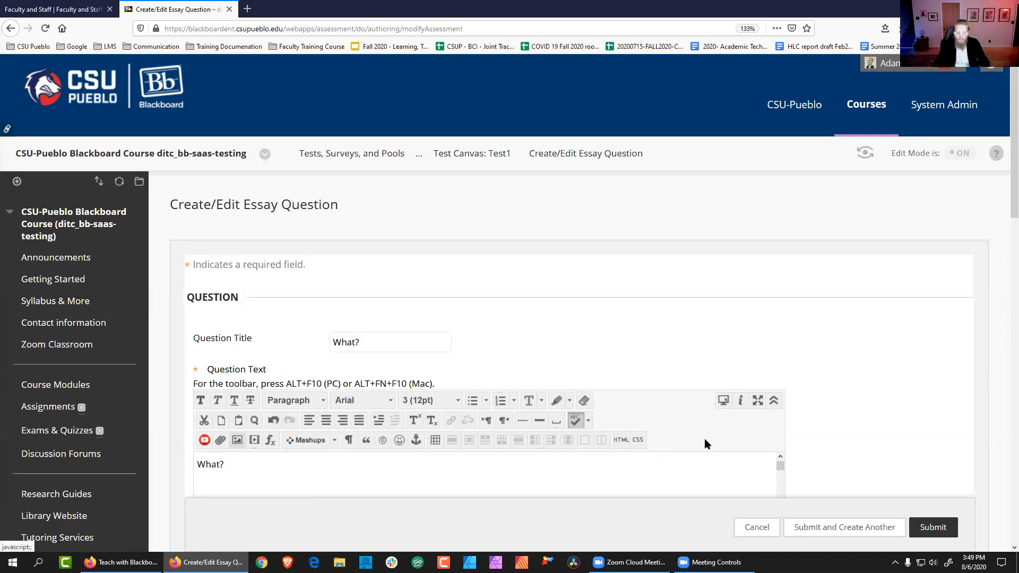
scroll(846, 465, "down", 5)
left_click(936, 527)
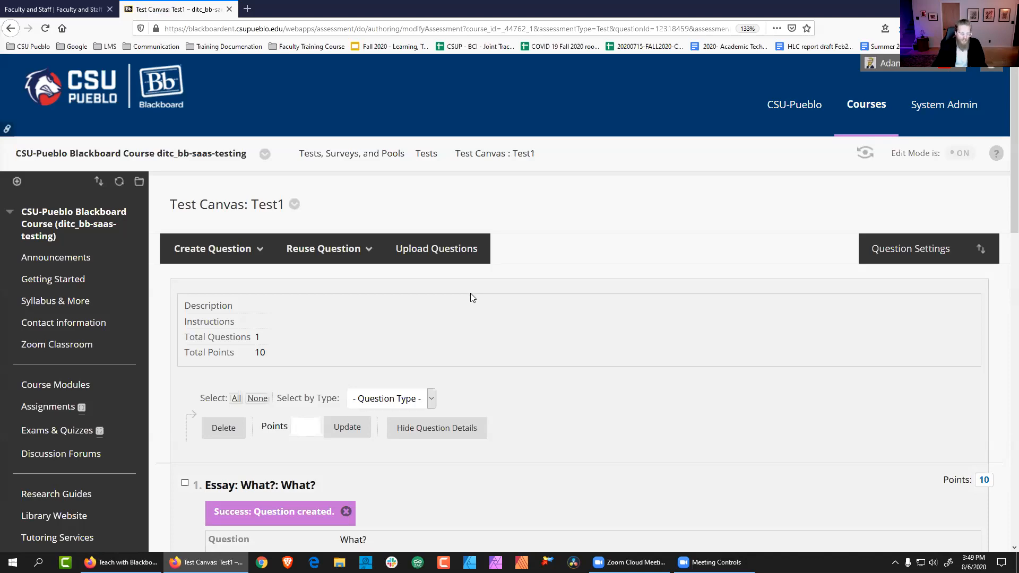
left_click(66, 435)
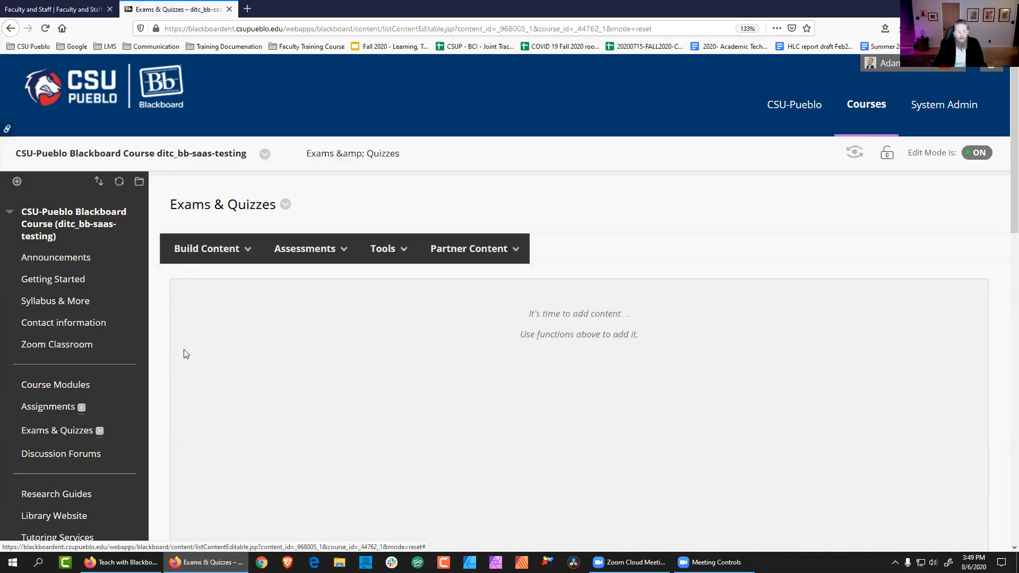
left_click(300, 250)
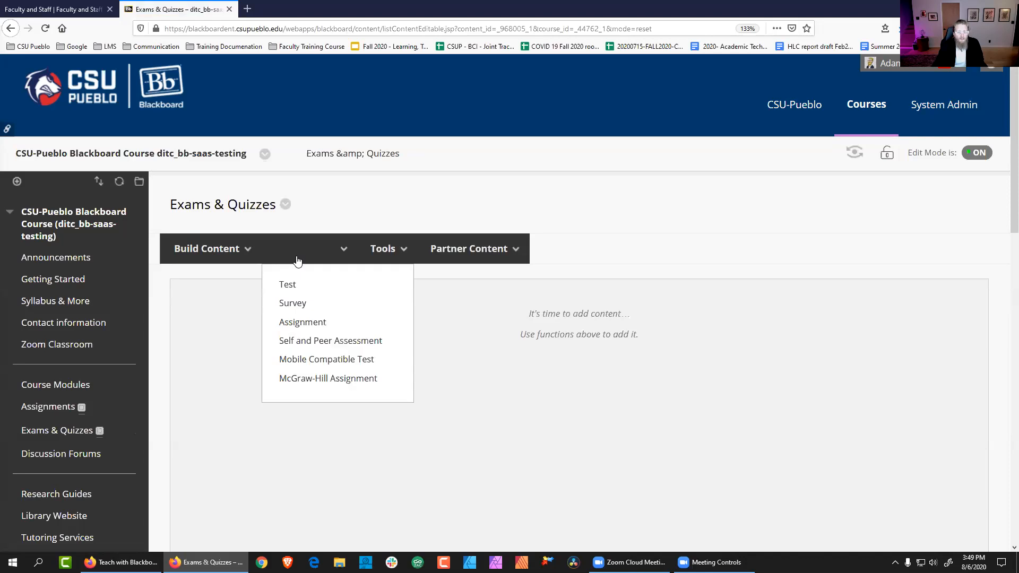
left_click(290, 284)
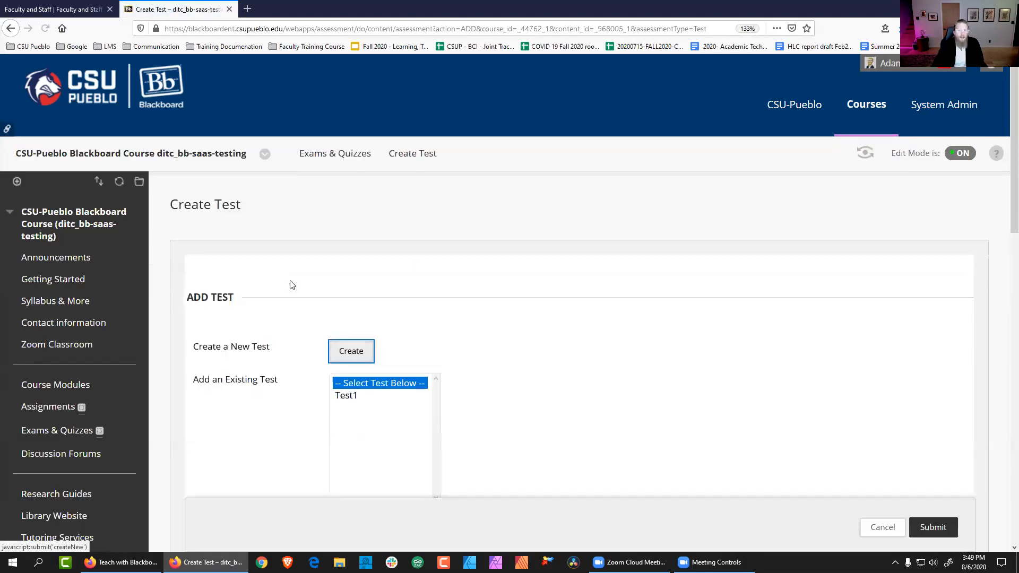
left_click(352, 399)
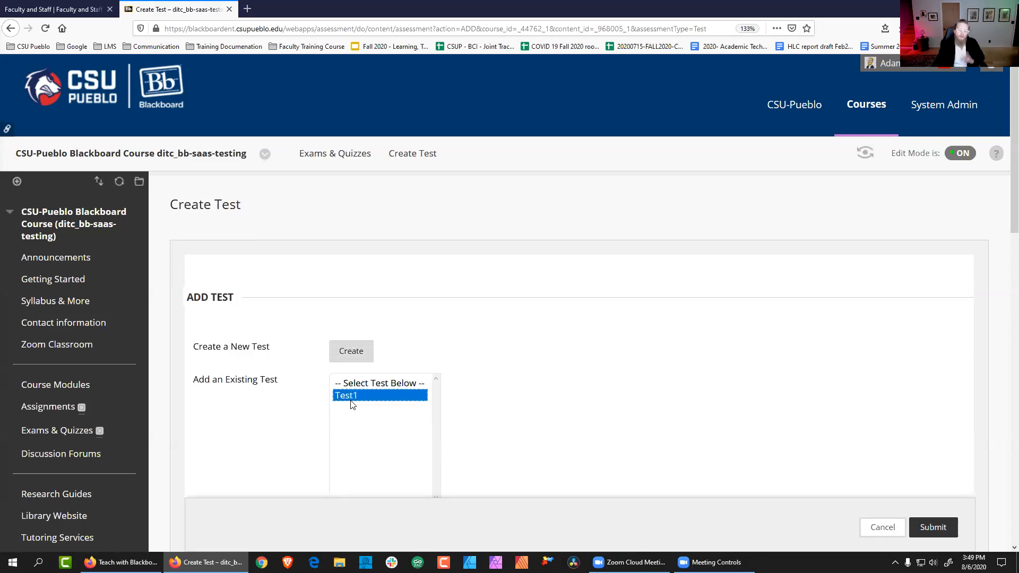
left_click(867, 528)
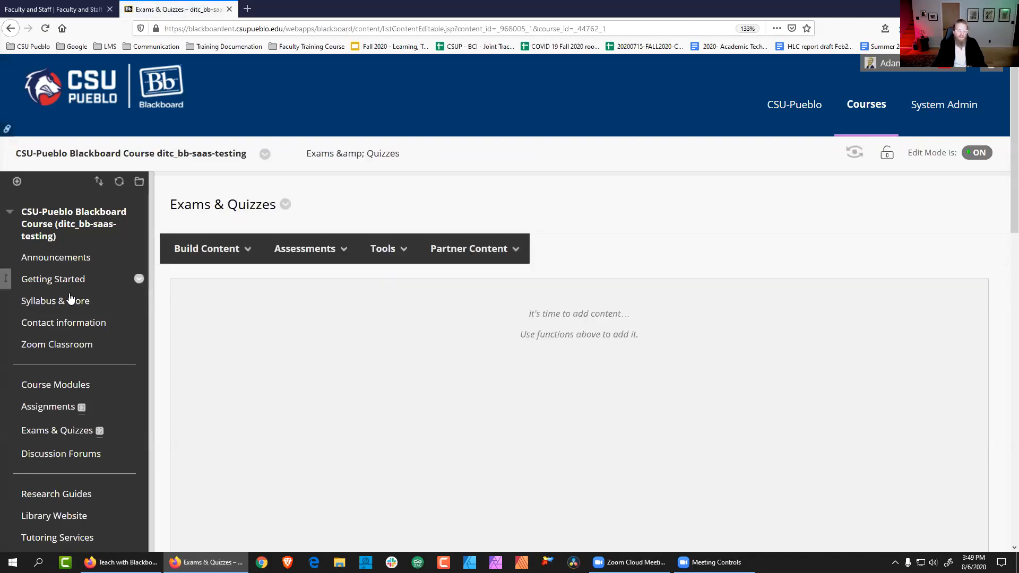
- Return to Tests, Surveys, and Pools in Course Tools and view the course's list of tests
scroll(70, 299, "down", 10)
left_click(45, 268)
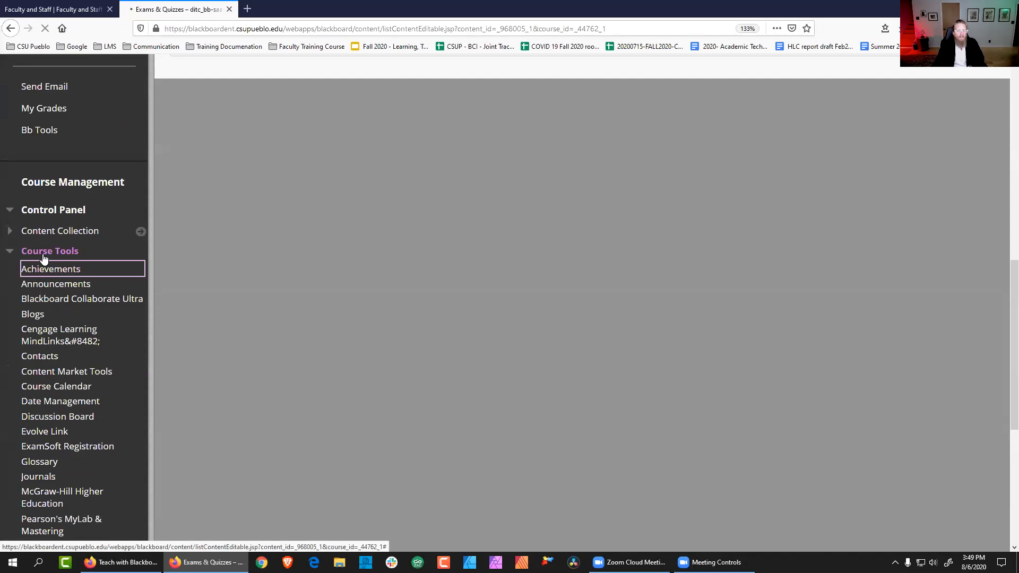
left_click(43, 365)
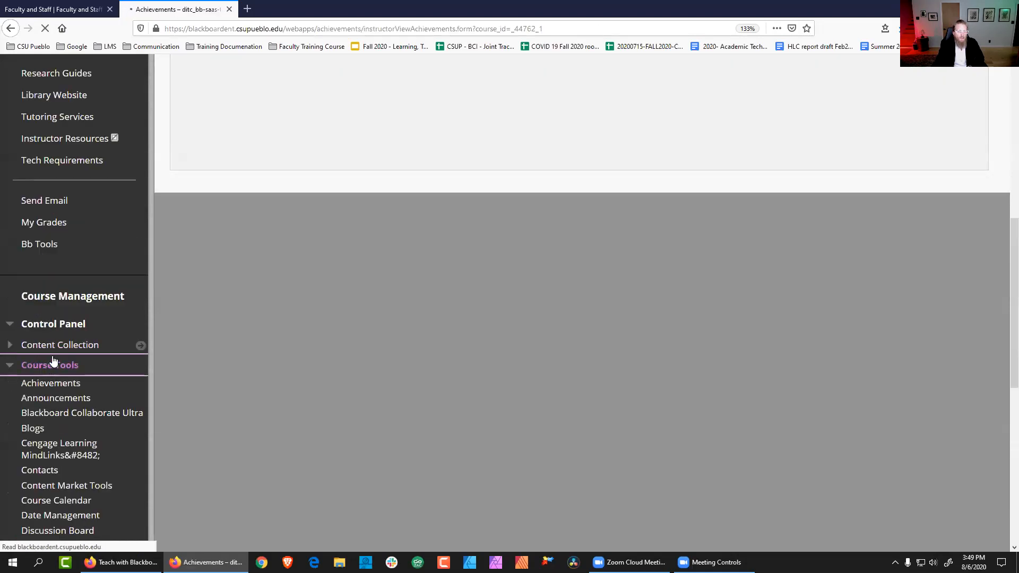
scroll(63, 313, "down", 10)
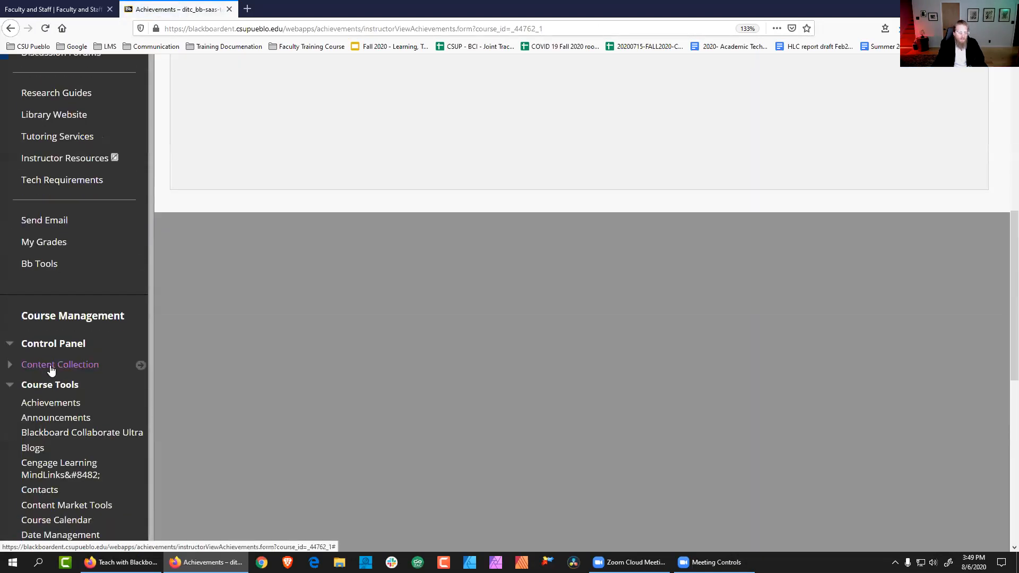
scroll(50, 370, "down", 6)
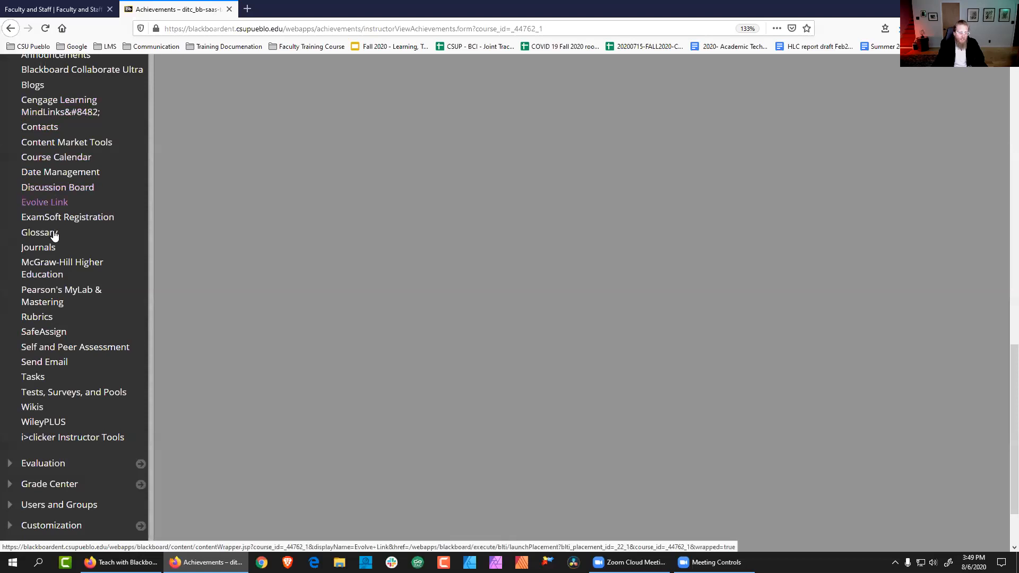
left_click(63, 392)
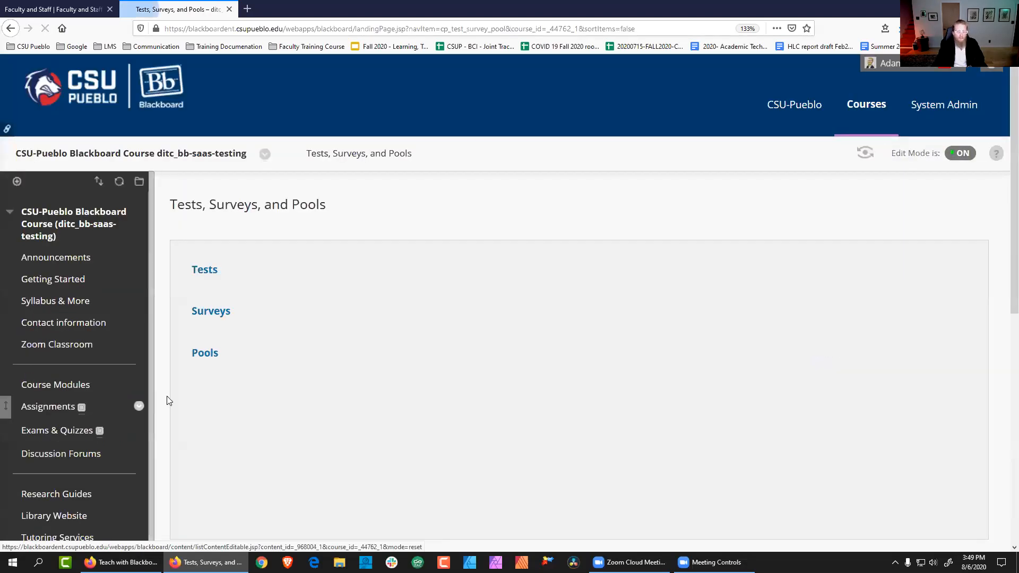
left_click(204, 270)
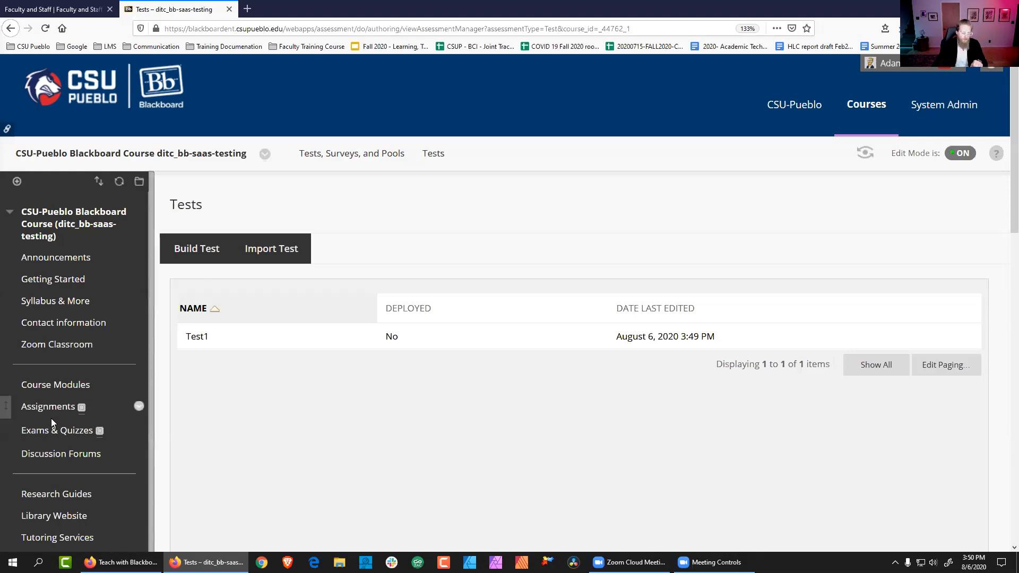
- Add the existing test Test1 to the Exams & Quizzes content area
left_click(55, 433)
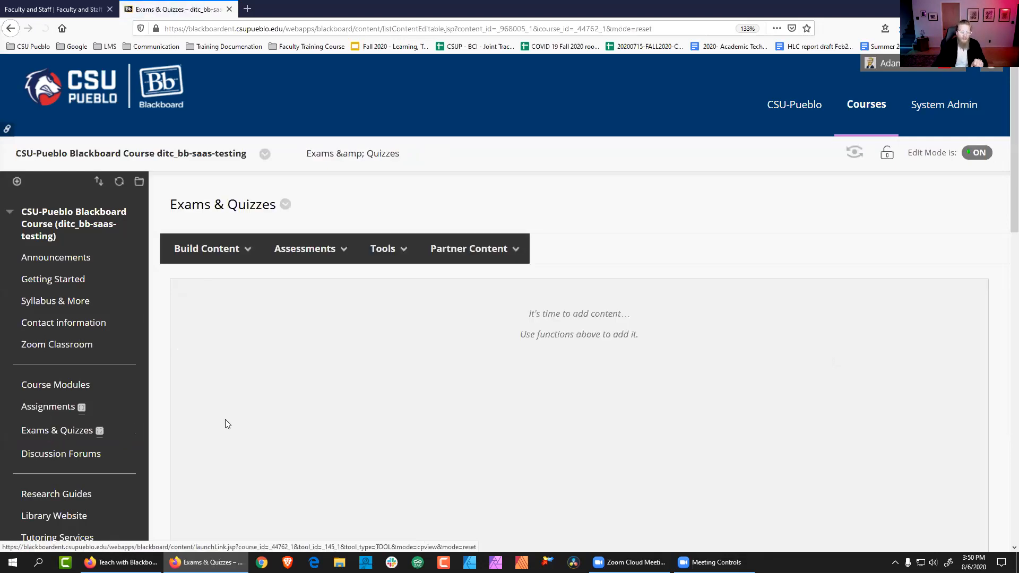
left_click(303, 254)
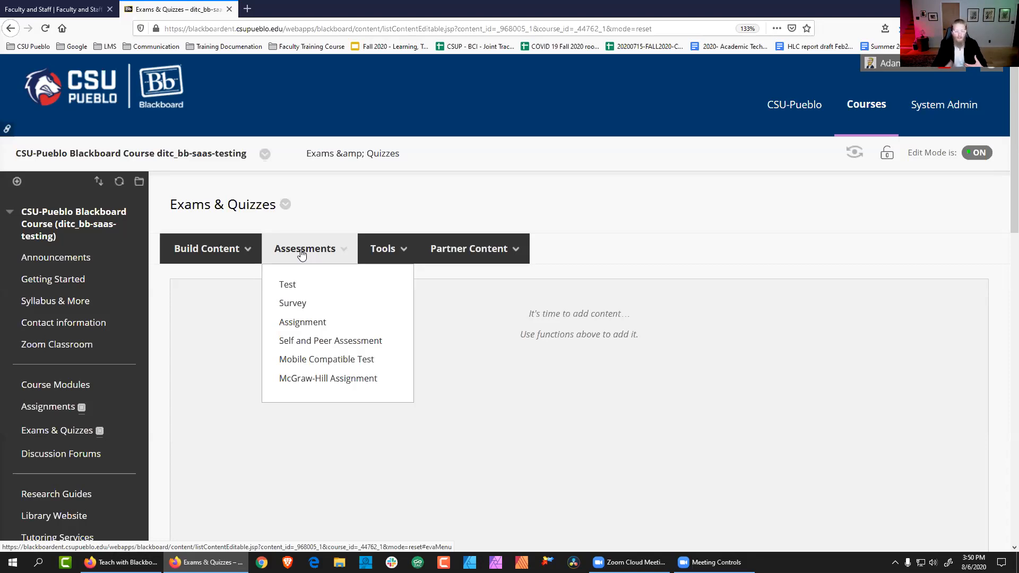
left_click(289, 287)
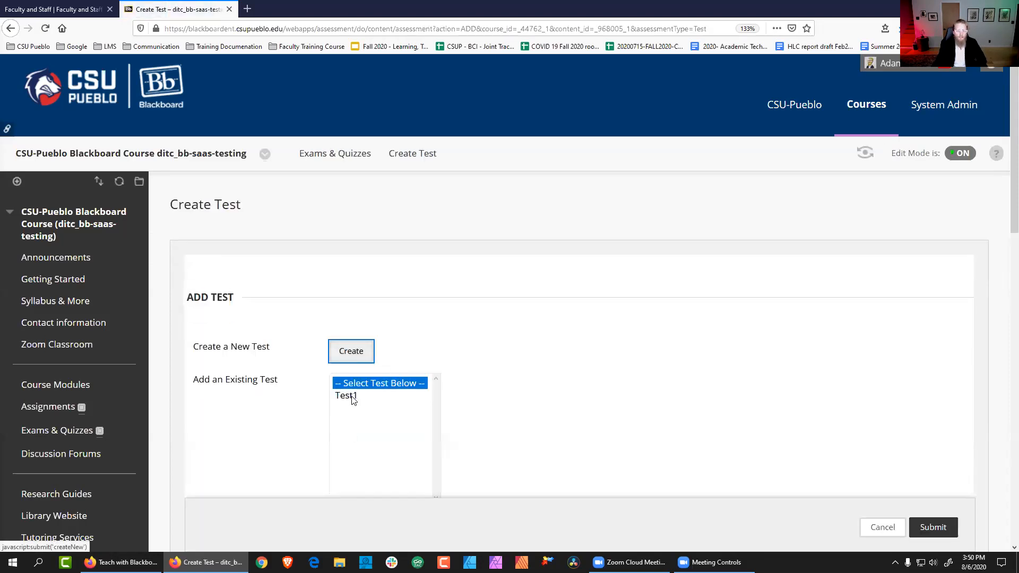
left_click(353, 400)
scroll(715, 371, "down", 4)
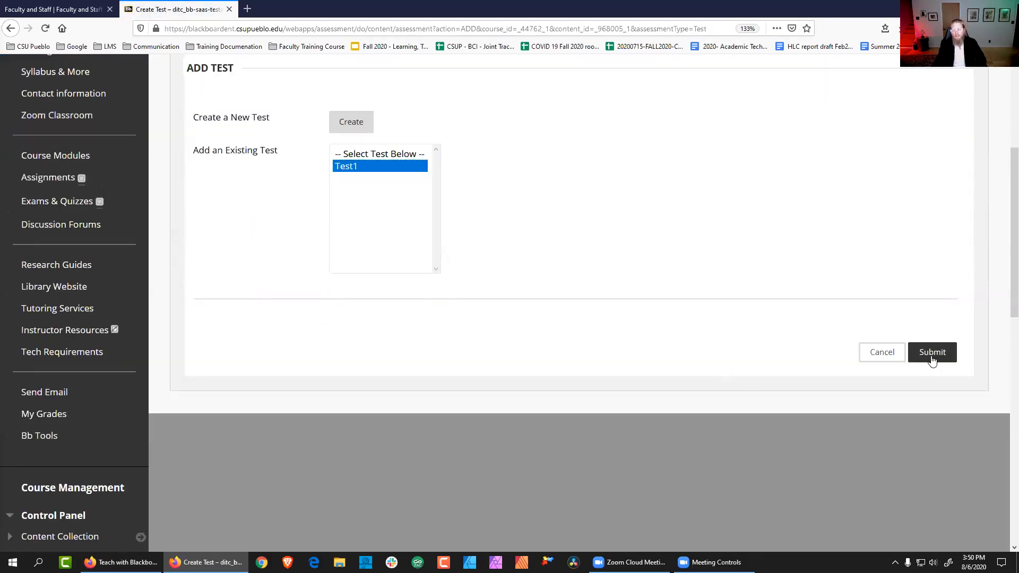
left_click(932, 353)
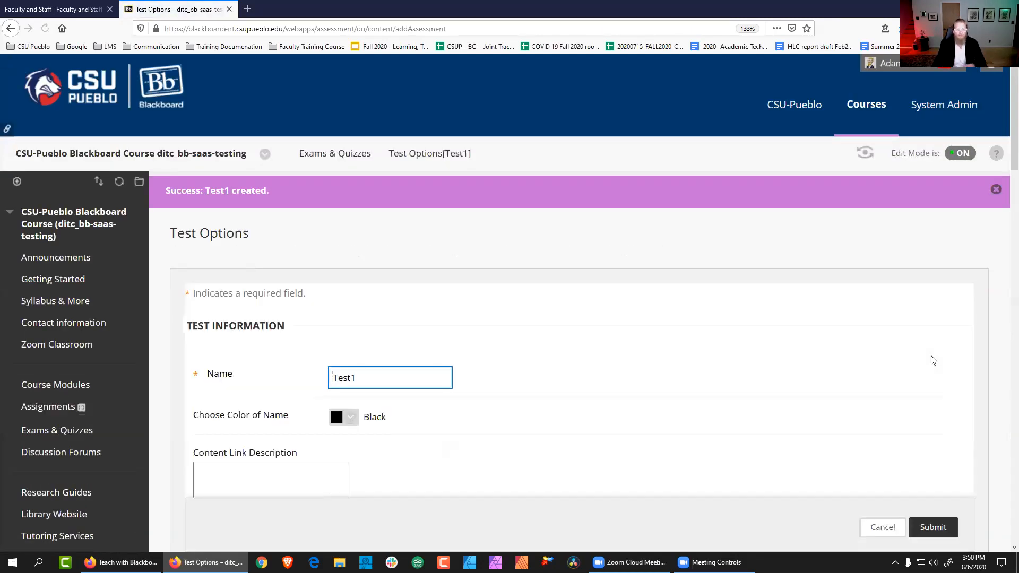
- Review Test1's availability, attempts, timer, display date and password options, submit them, and decline adding the login to LastPass
scroll(723, 284, "up", 20)
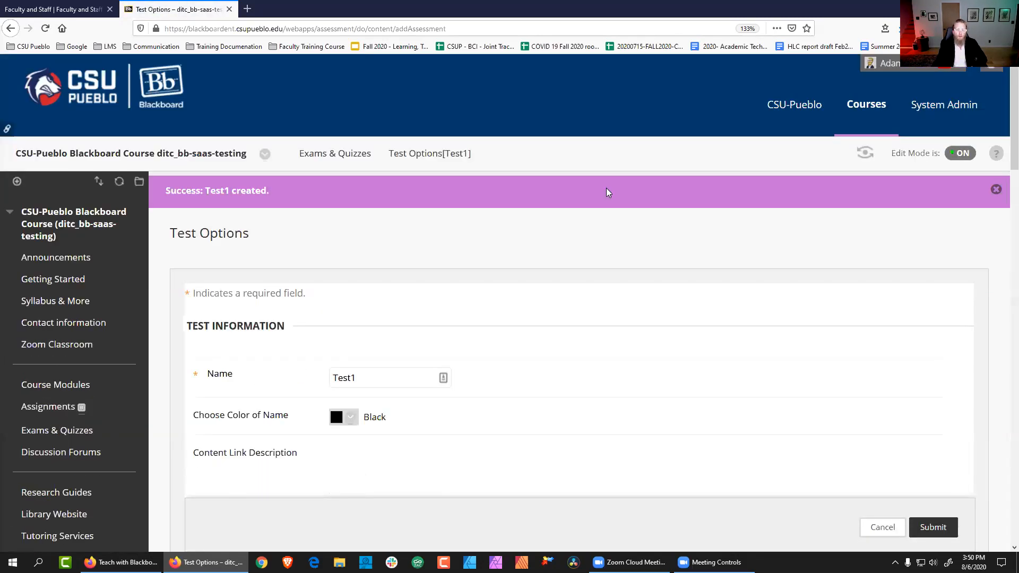
scroll(584, 232, "down", 7)
scroll(581, 191, "down", 3)
scroll(589, 268, "down", 15)
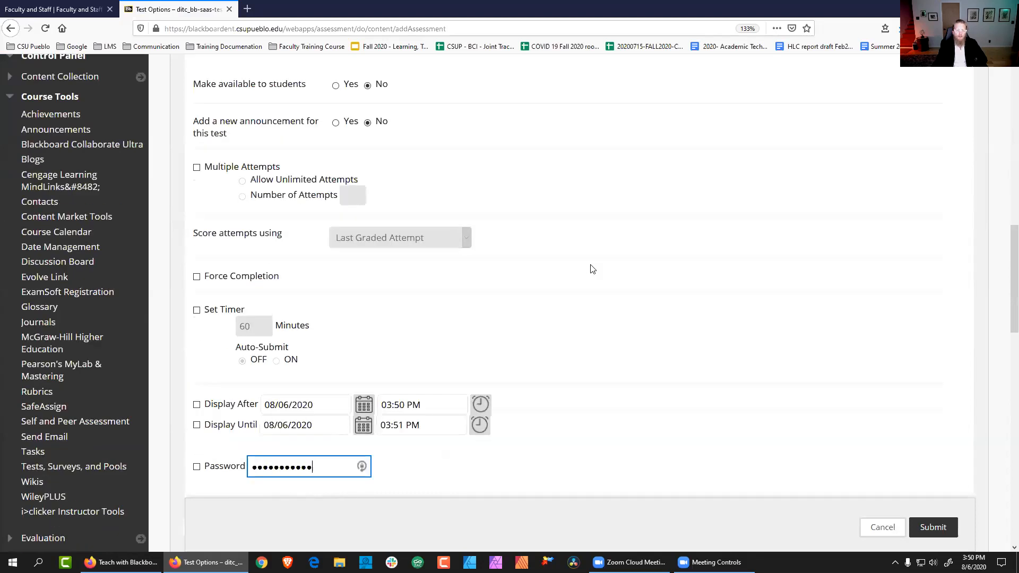
left_click(938, 527)
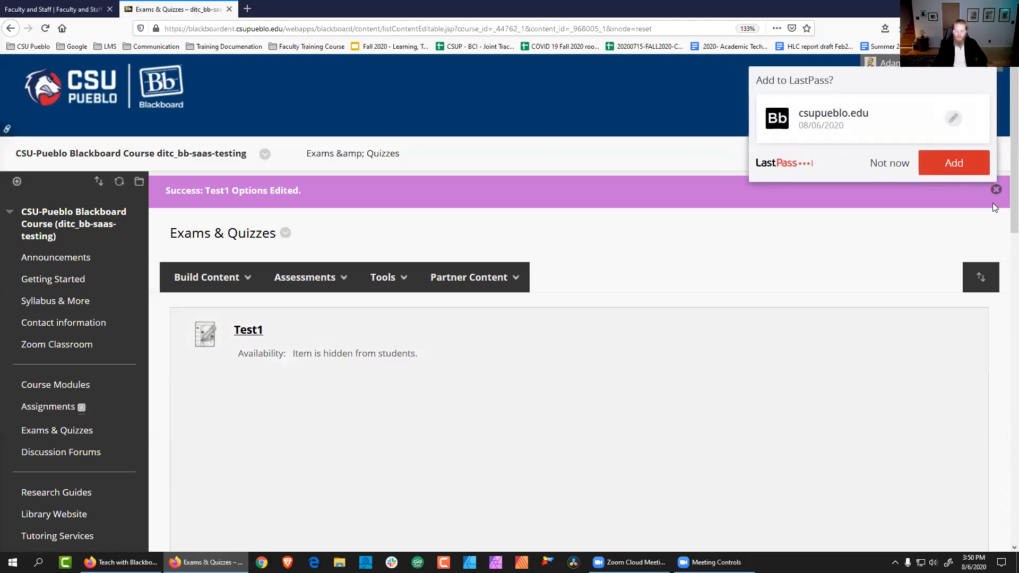
left_click(886, 164)
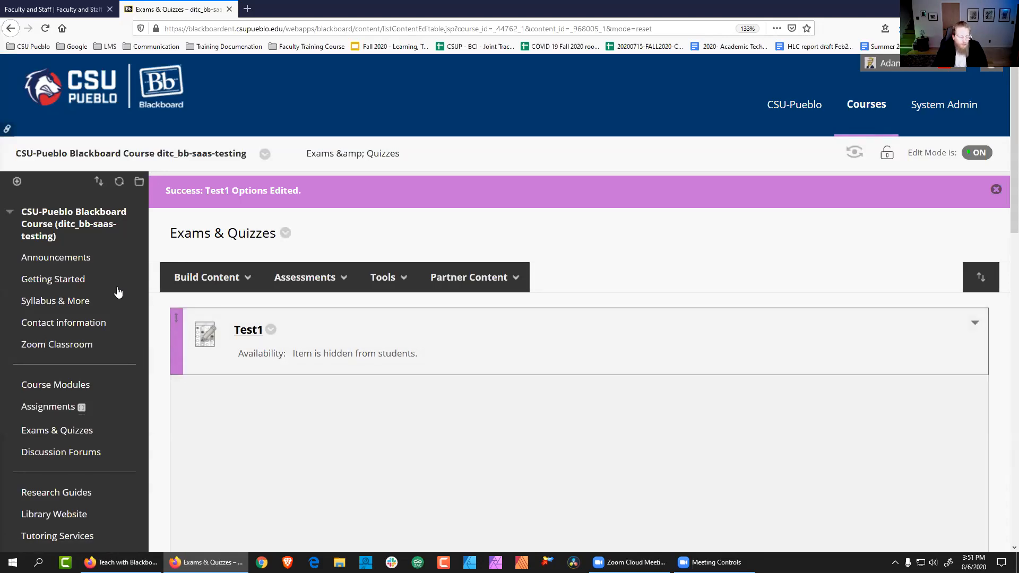
scroll(121, 291, "down", 4)
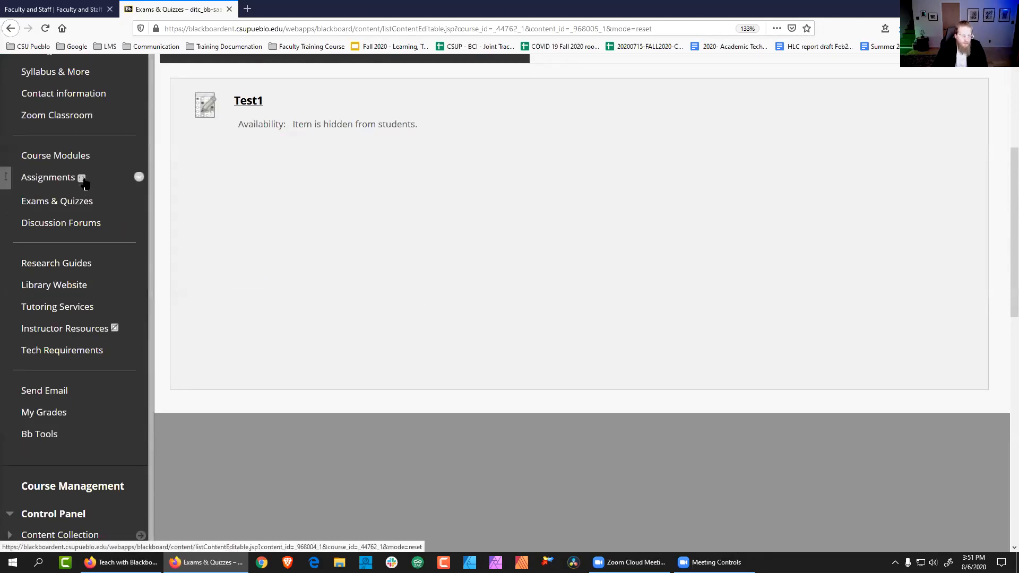
- Look over the Grade Center's Needs Grading page and its category filter options for items awaiting grading
scroll(85, 178, "down", 5)
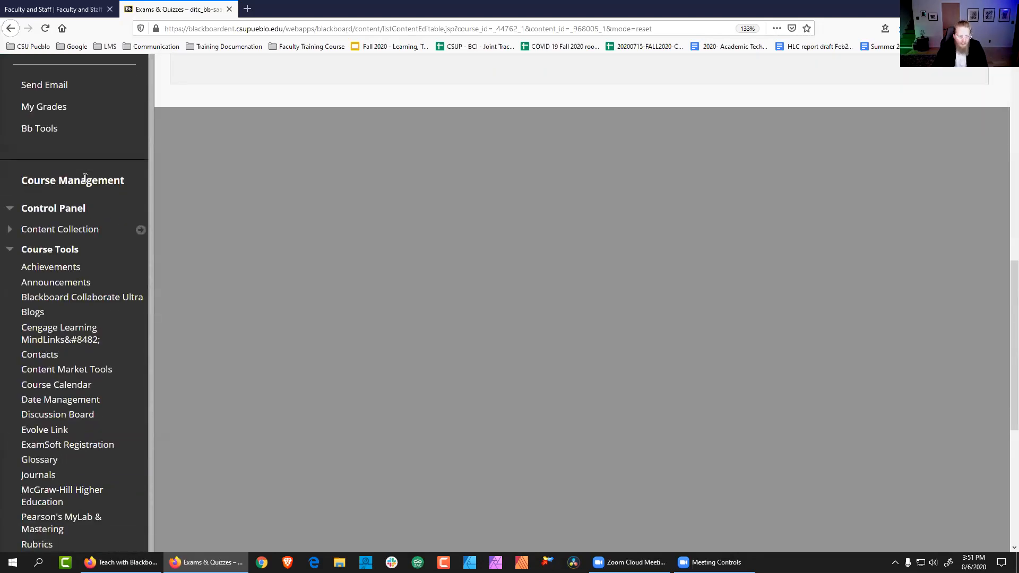
left_click(45, 250)
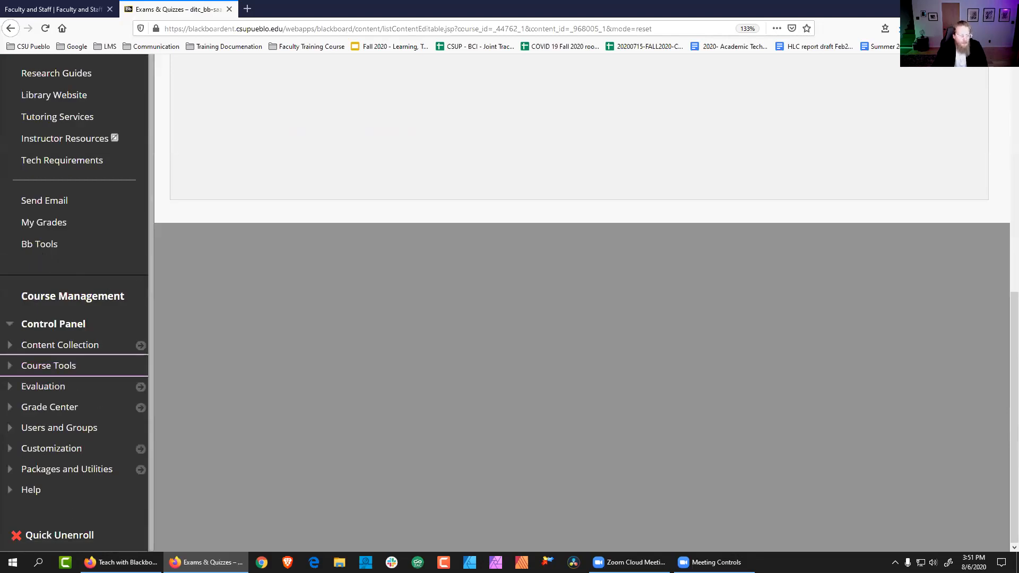
left_click(42, 408)
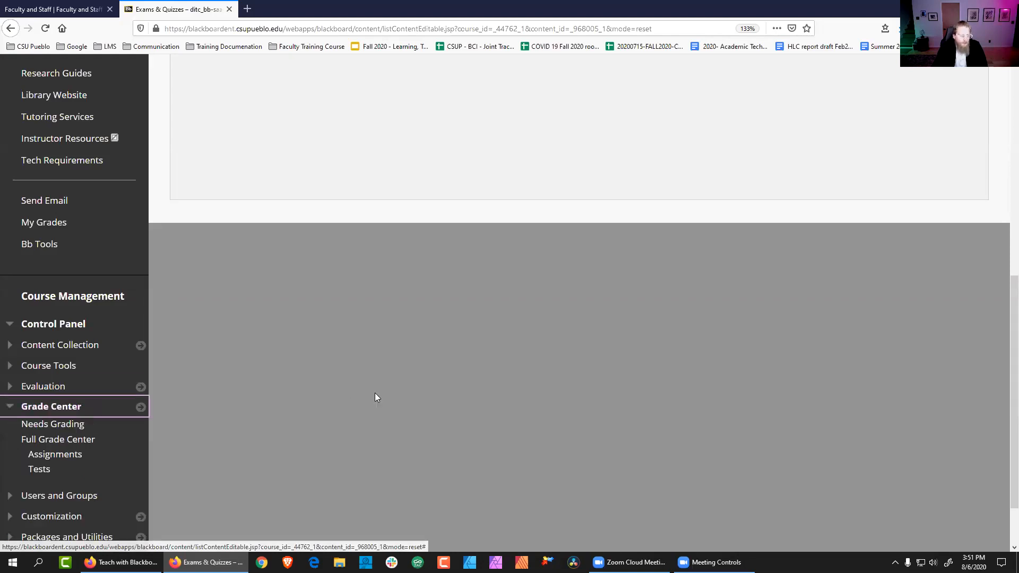
scroll(375, 393, "down", 2)
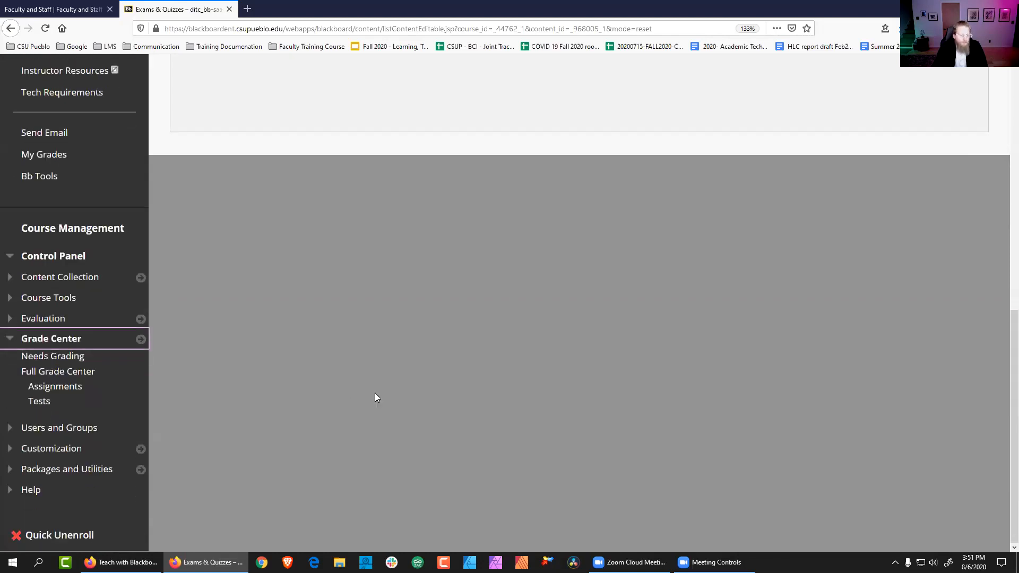
left_click(62, 357)
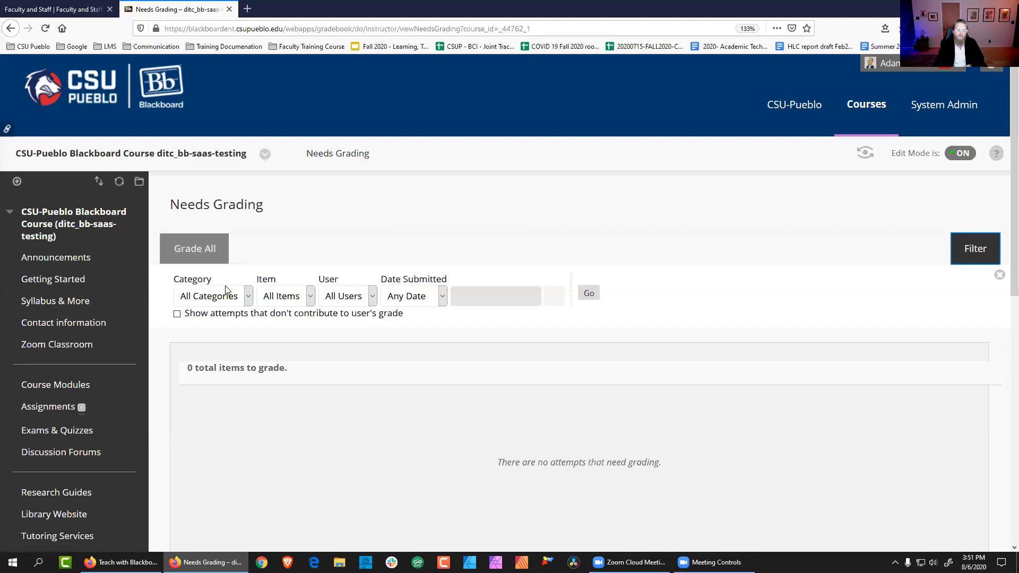
left_click(250, 296)
left_click(249, 296)
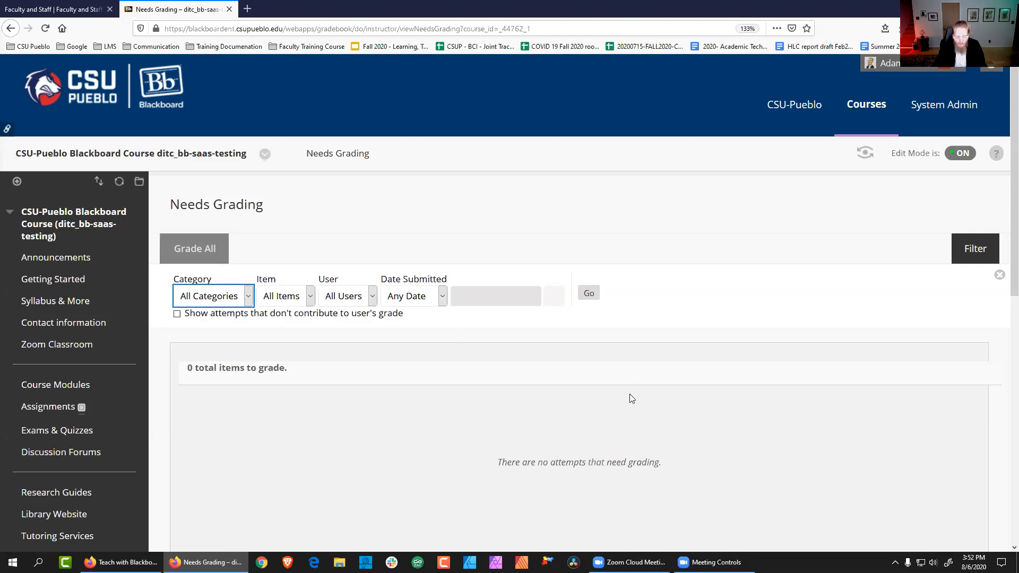
- View the student's Test1 grade details from the Full Grade Center
scroll(629, 393, "down", 3)
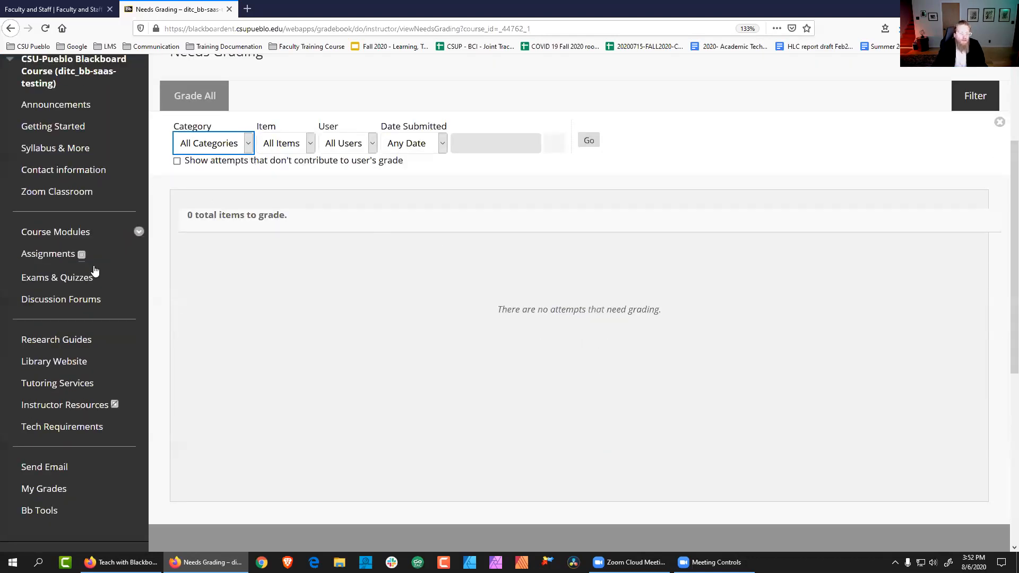
scroll(96, 273, "down", 6)
left_click(56, 375)
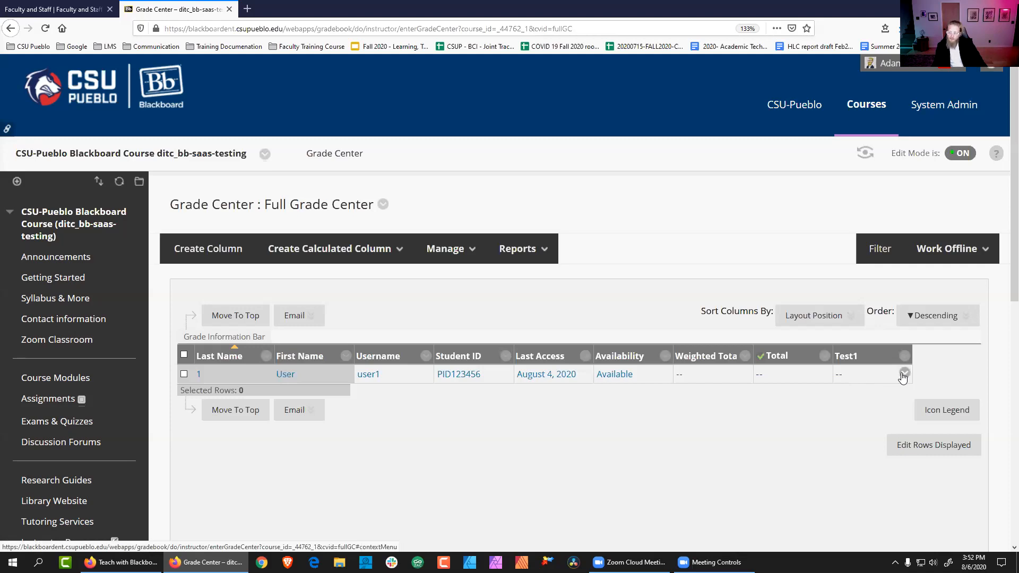
left_click(904, 374)
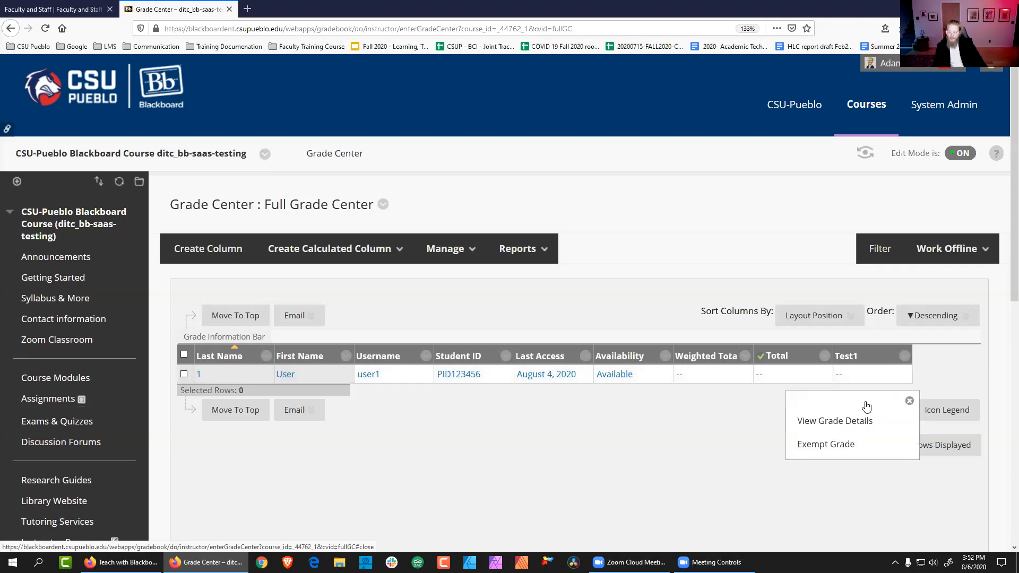
left_click(849, 422)
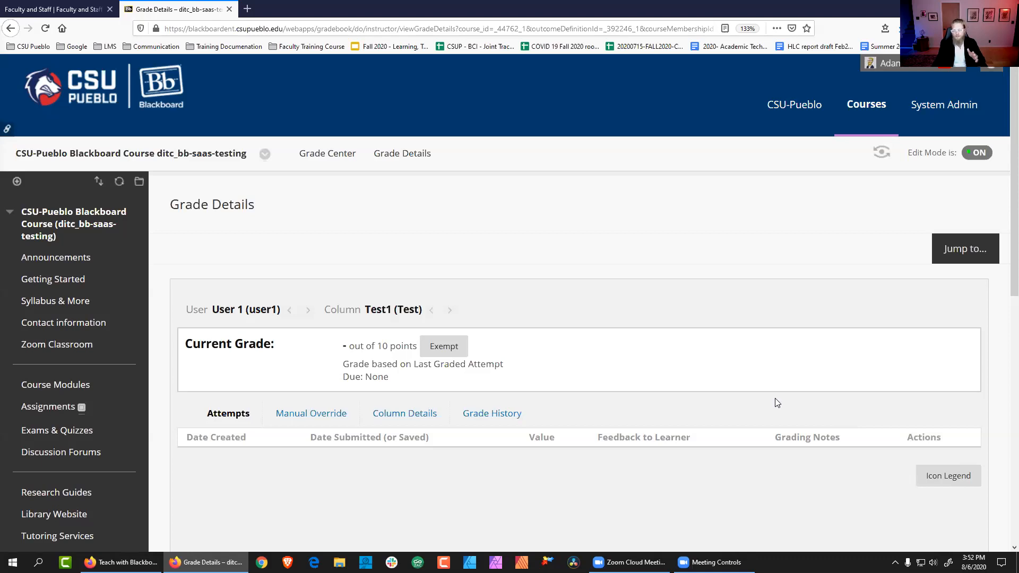
scroll(697, 399, "down", 8)
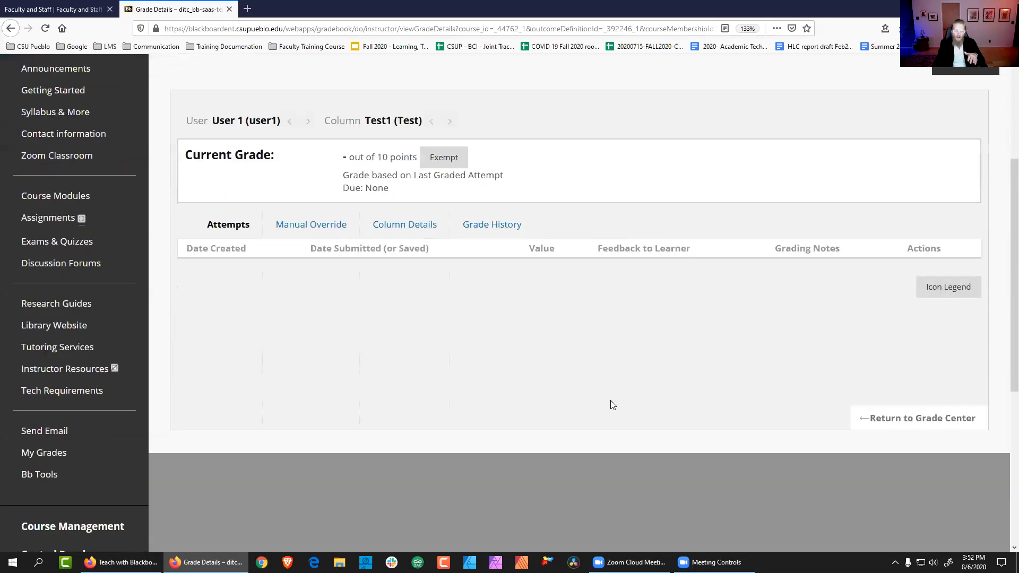
- Return to the Full Grade Center and start a new grade column named "Check your understanding"
left_click(69, 400)
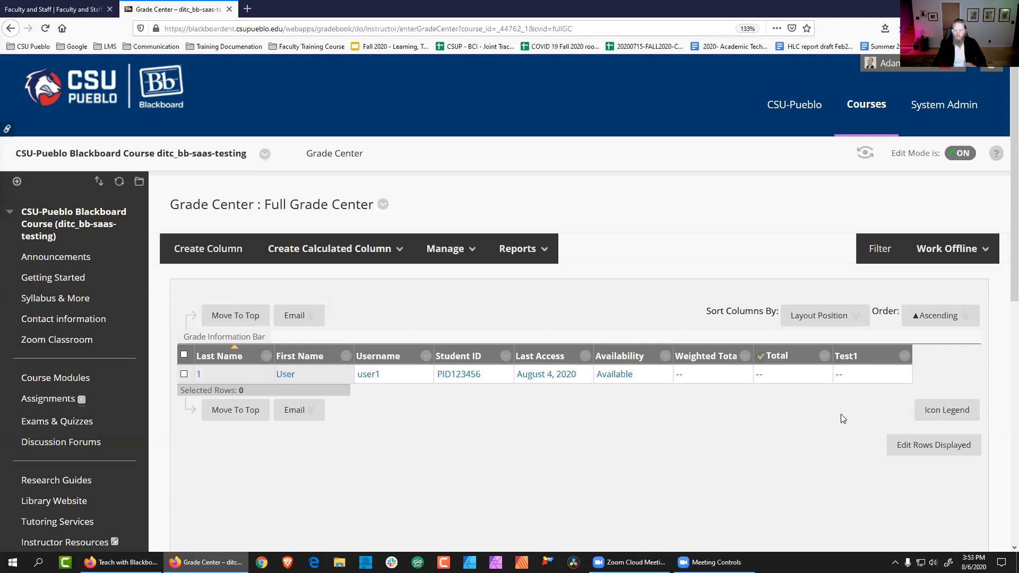
left_click(185, 258)
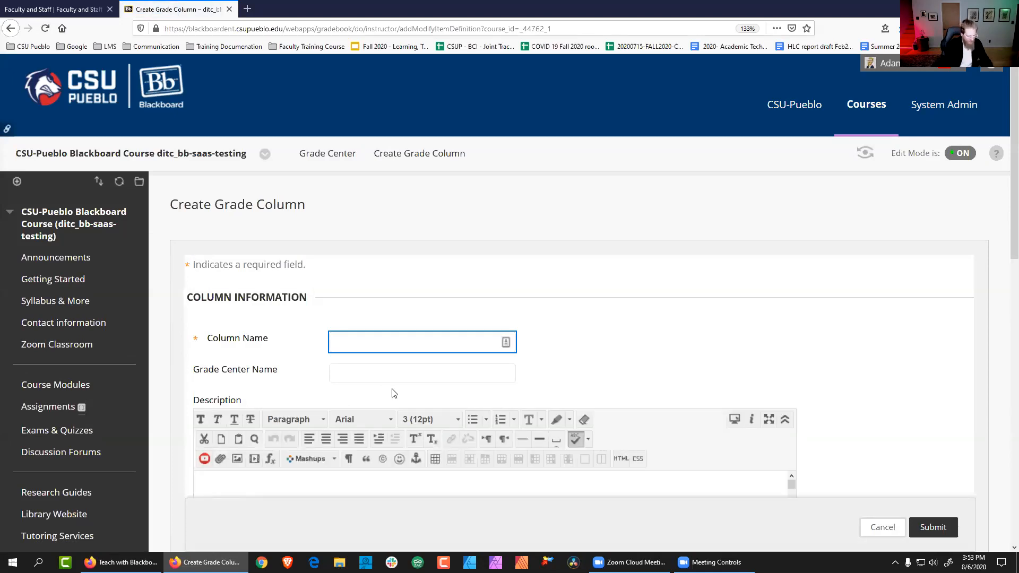
type("Check your")
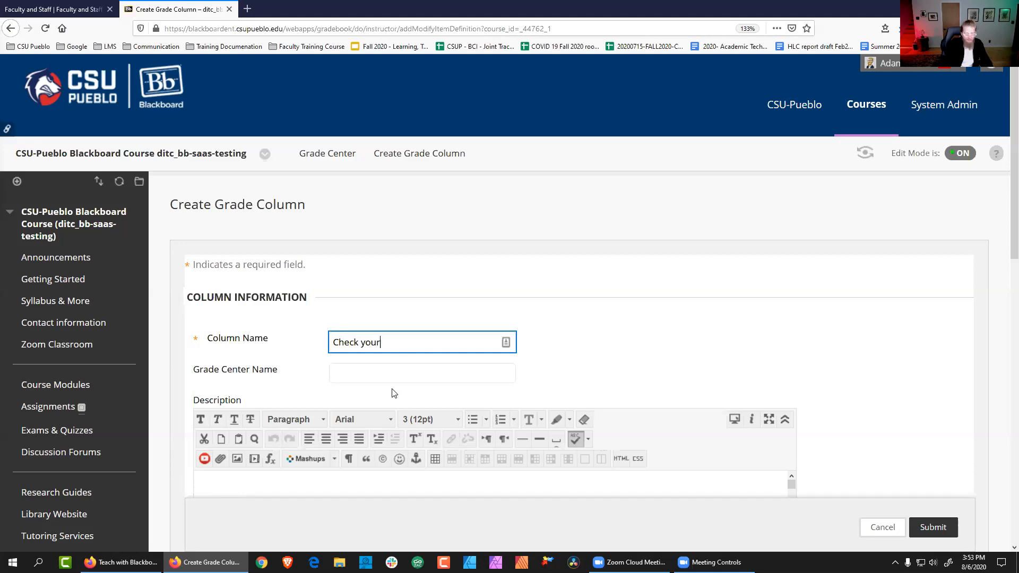
type(" understnading")
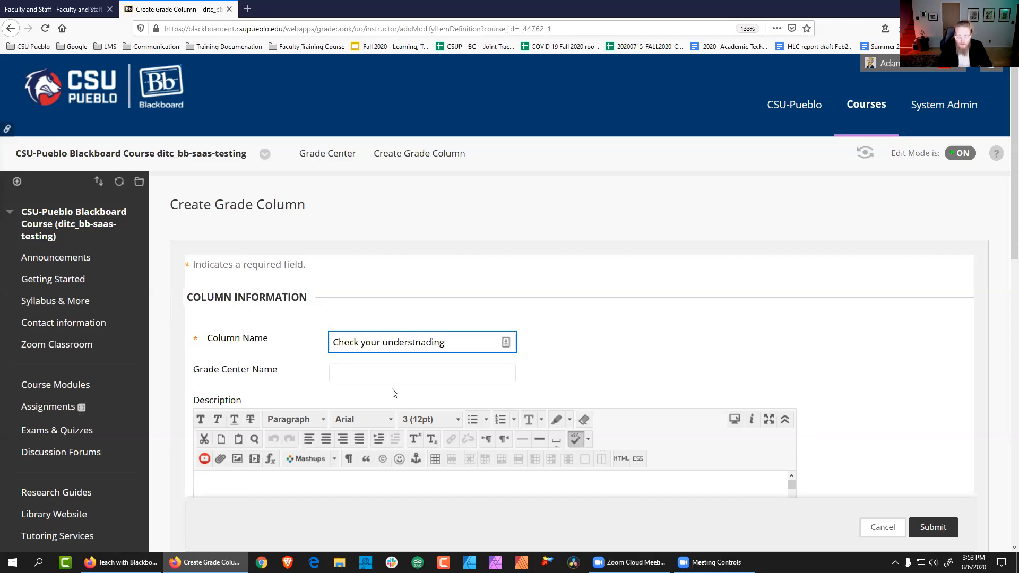
key("BackSpace")
key("BackSpace")
key("BackSpace")
key("BackSpace")
key("BackSpace")
key("BackSpace")
type("anding")
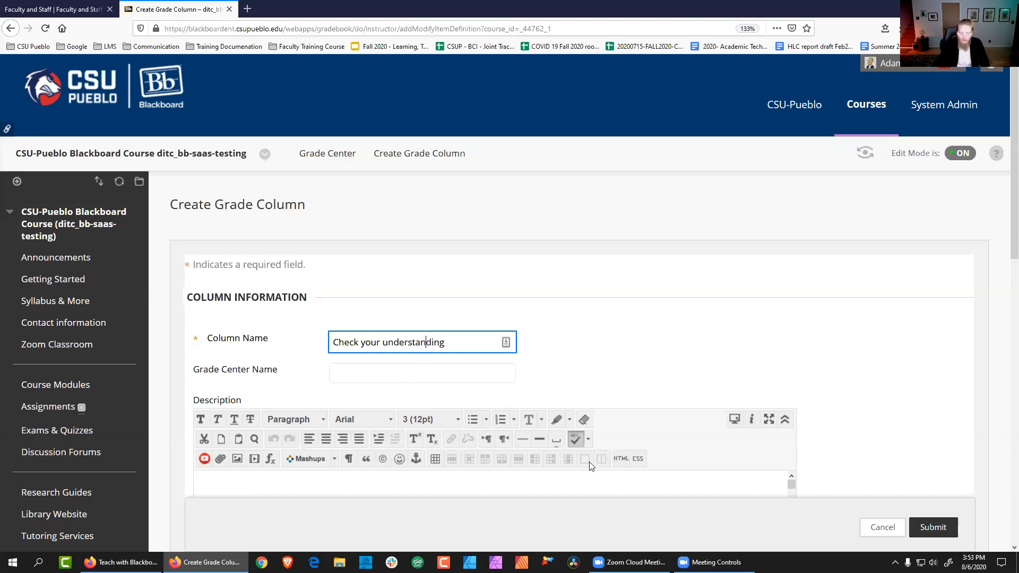
- Set the new grade column's points possible to 10 and submit the column
scroll(590, 314, "down", 5)
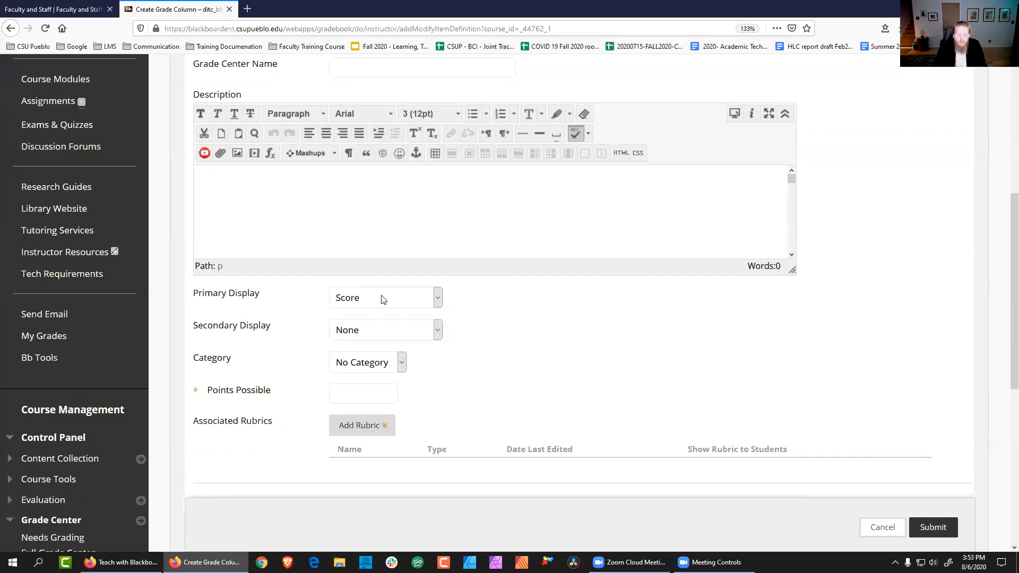
left_click(370, 402)
type("10")
double_click(368, 393)
scroll(521, 348, "up", 5)
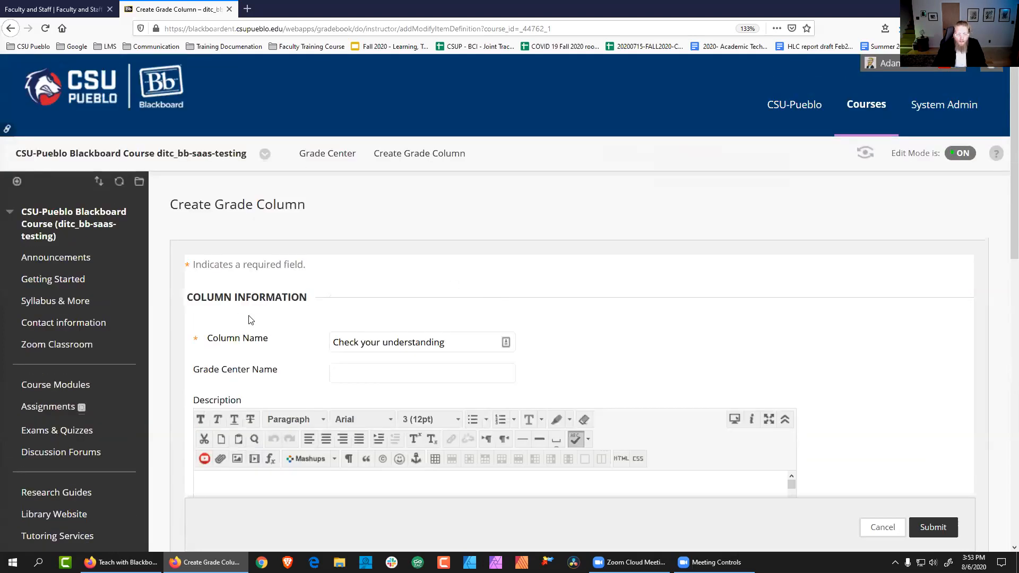
left_click(919, 525)
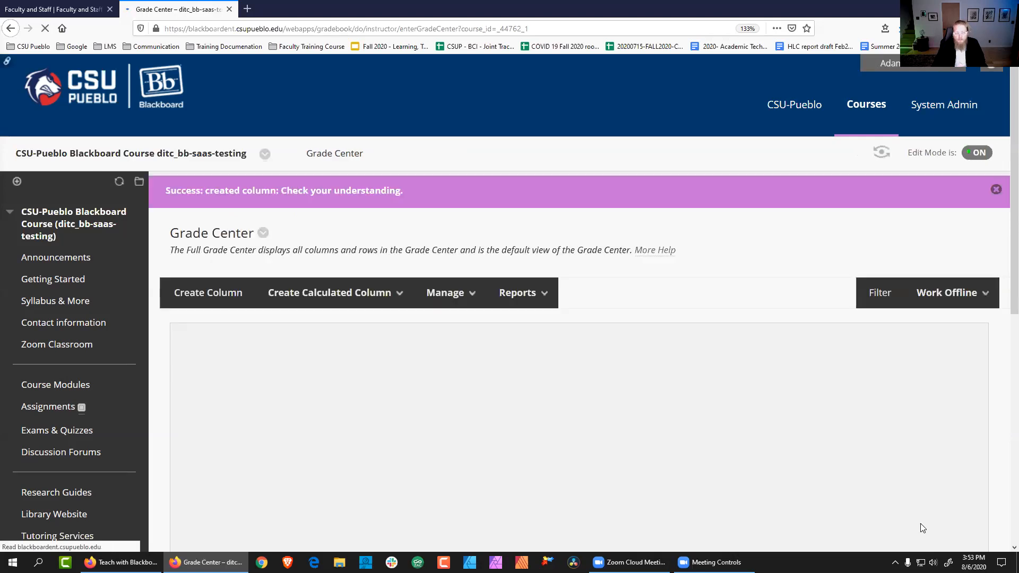
- Enter a grade of 10 for the student in the Check your understanding column
left_click_drag(782, 417, 896, 426)
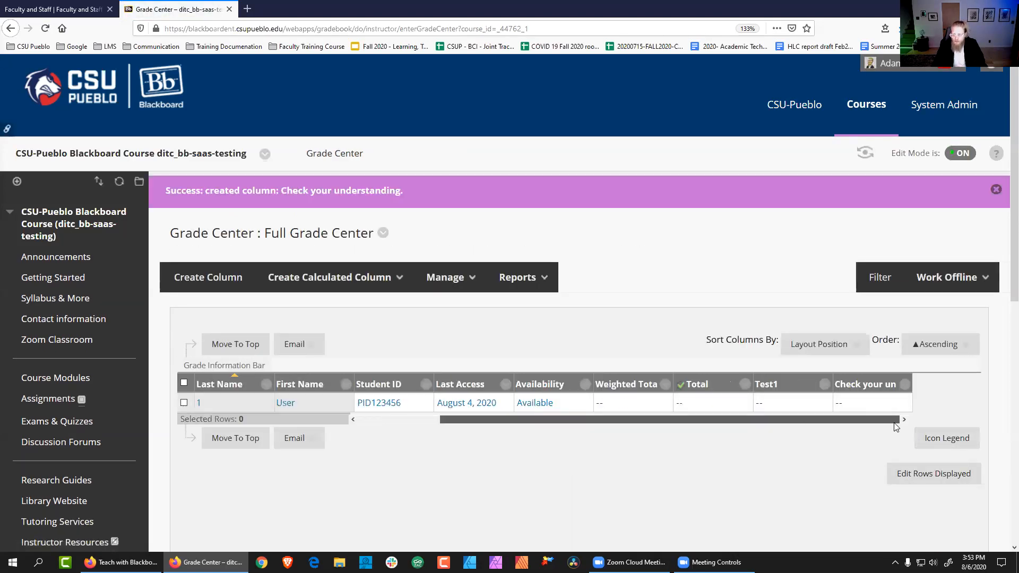
left_click(844, 405)
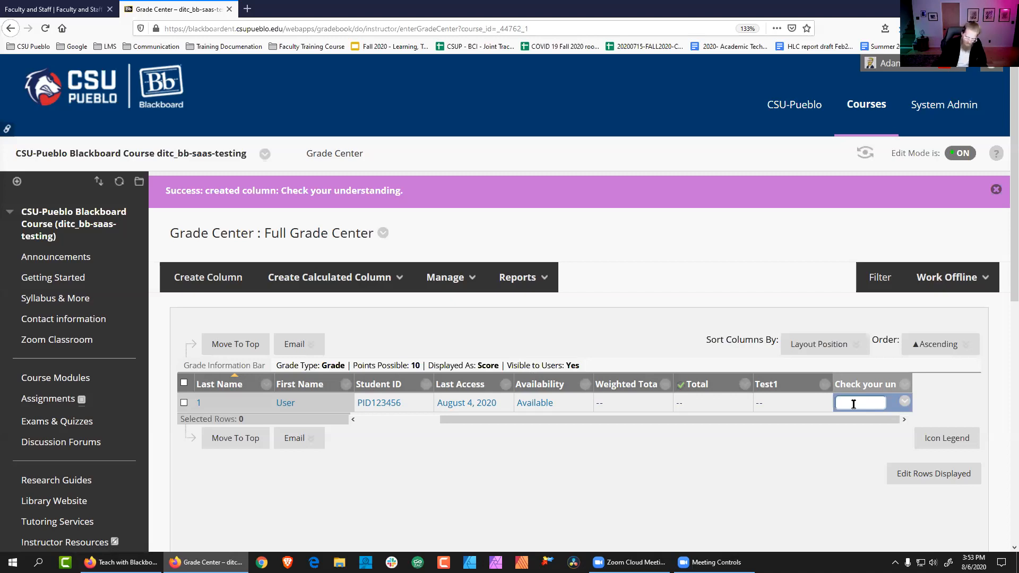
type("10")
key("Return")
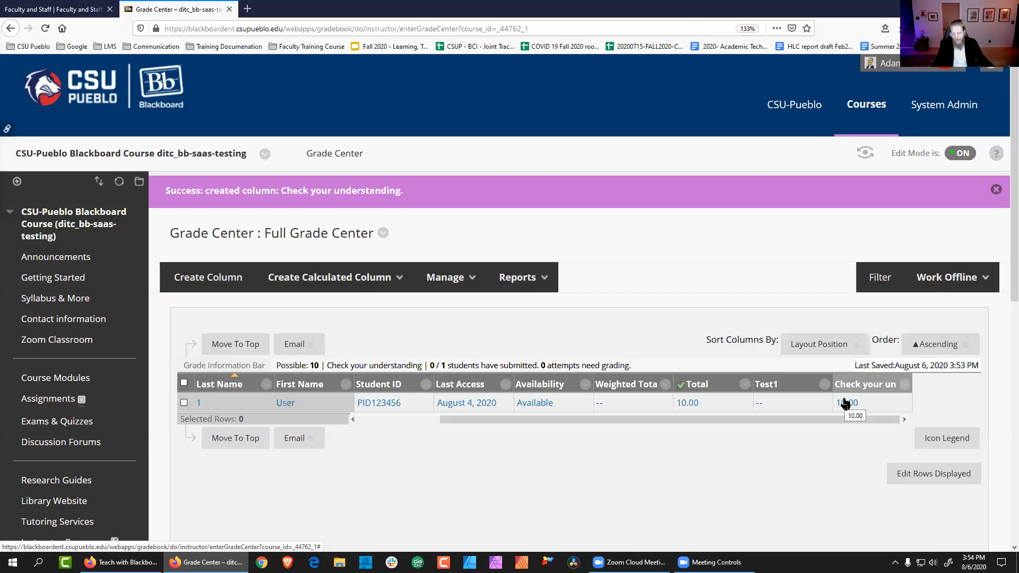
left_click(846, 404)
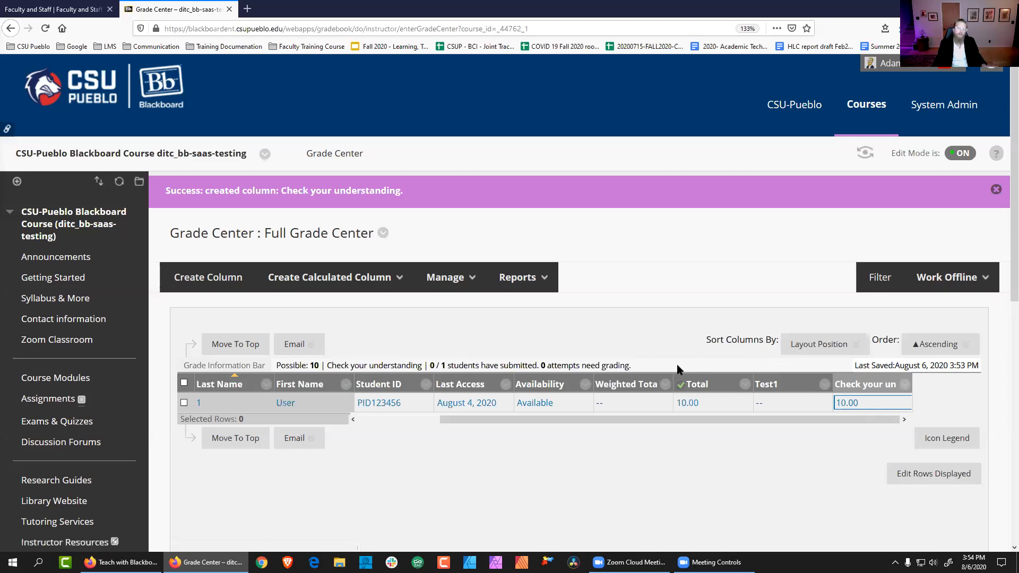
- Review the grade columns and grading period options in Column Organization, cancel without changes, and check the Grade Center's Work Offline options
left_click(455, 274)
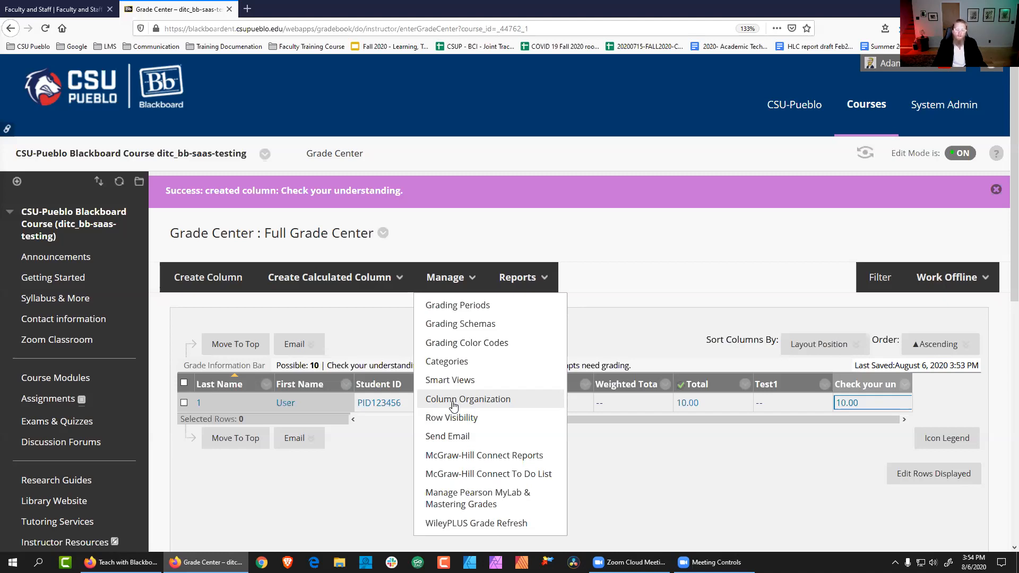
left_click(524, 408)
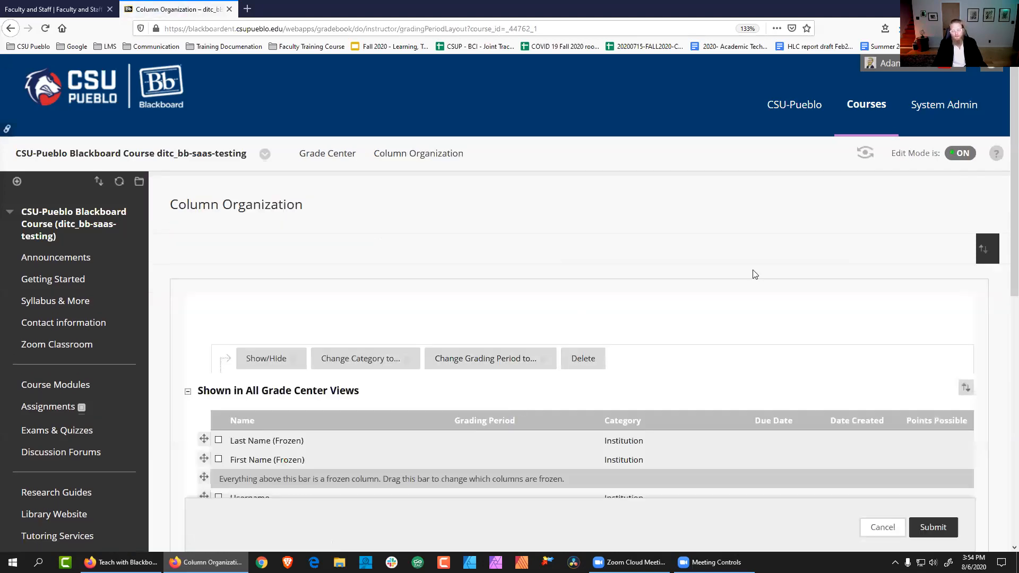
scroll(706, 243, "down", 4)
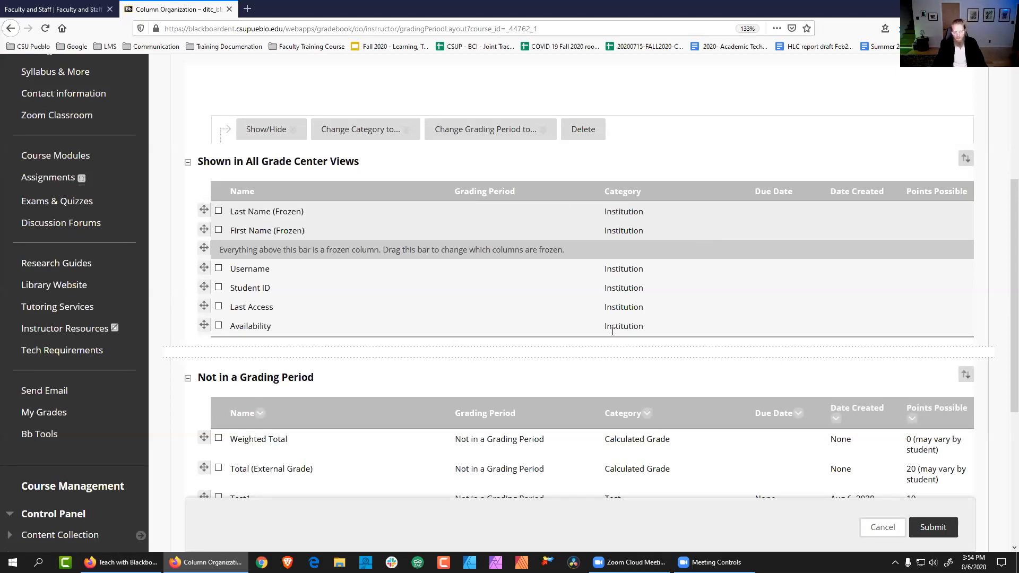
scroll(613, 331, "down", 4)
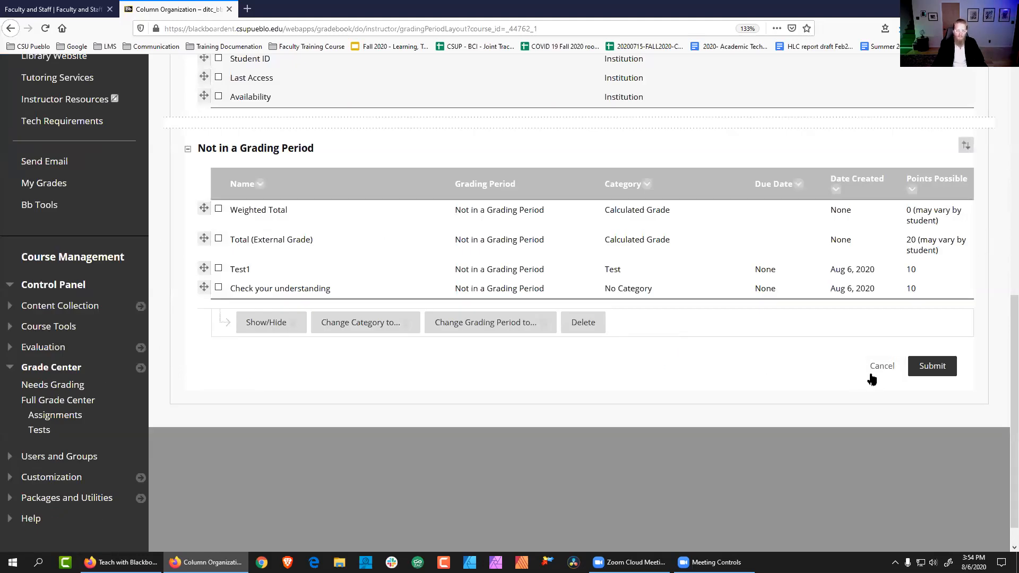
scroll(735, 340, "up", 2)
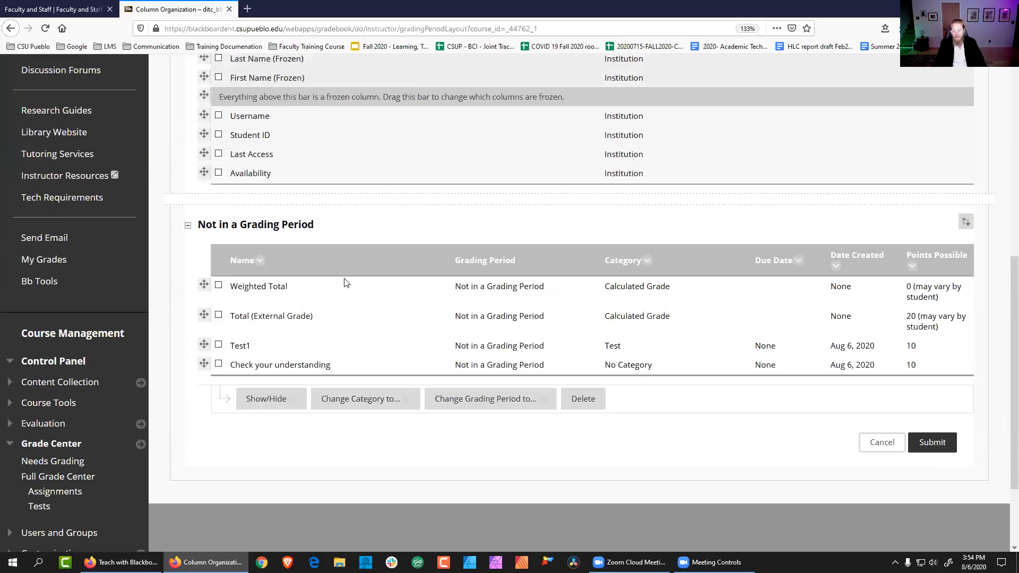
left_click(499, 405)
left_click(629, 343)
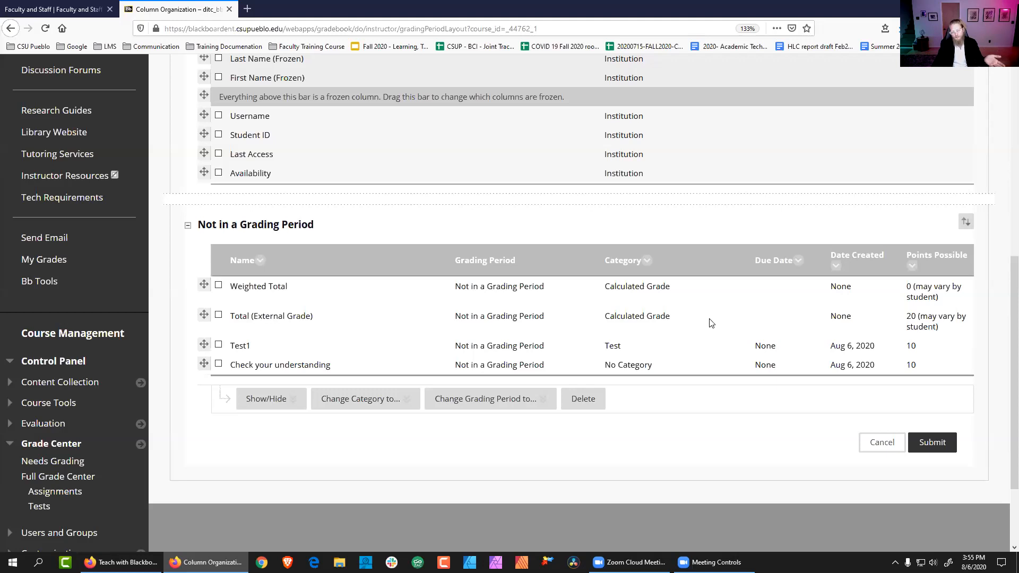
left_click(871, 443)
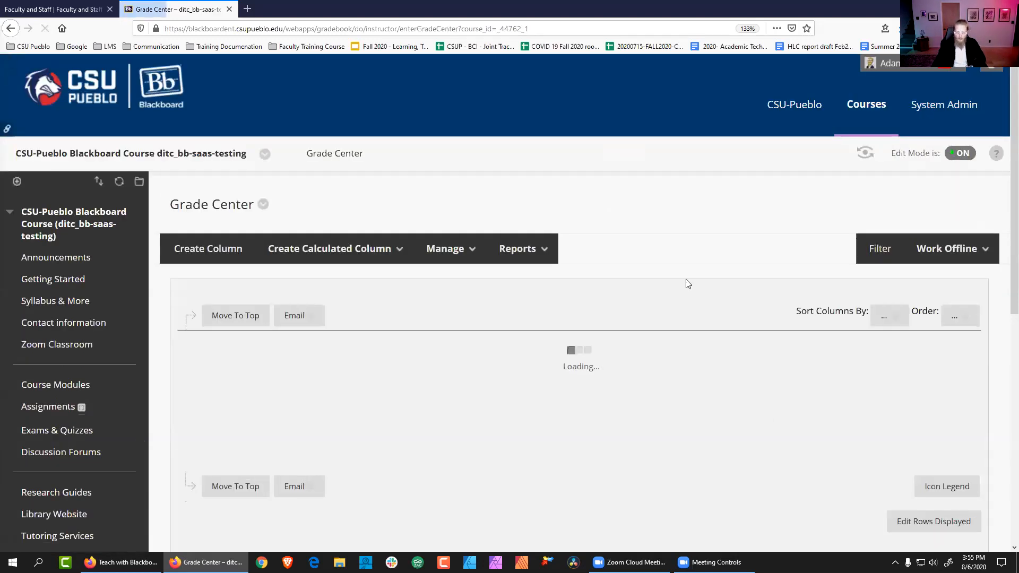
left_click(961, 255)
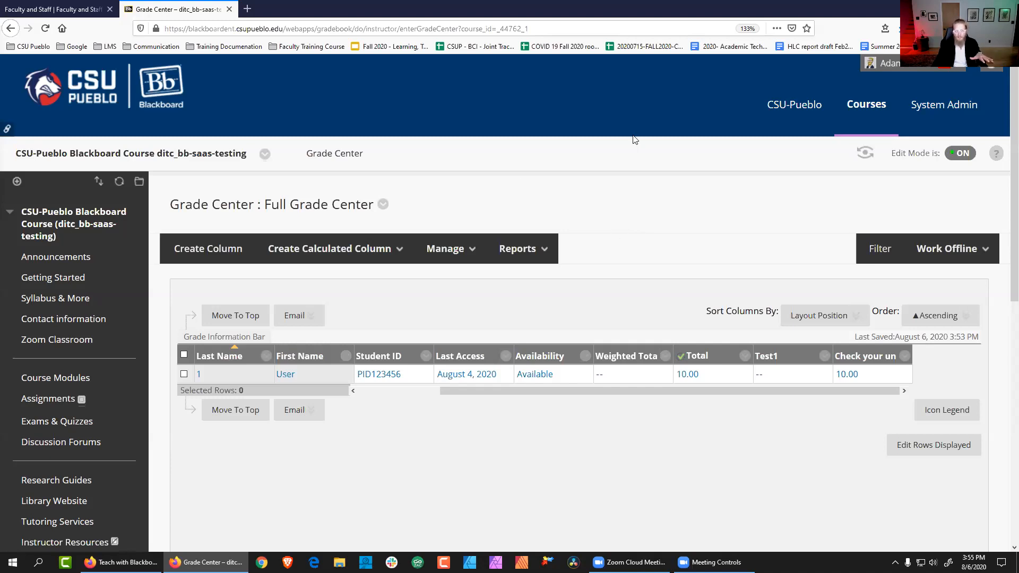
- View the course announcements, start a new announcement, and review its subject, message and web announcement options
left_click(63, 259)
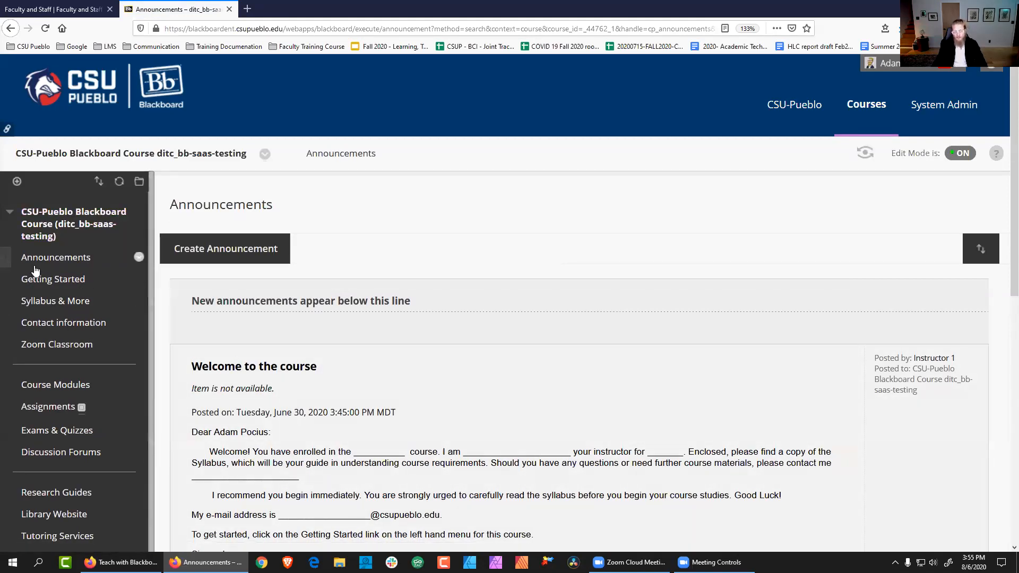
scroll(607, 357, "down", 3)
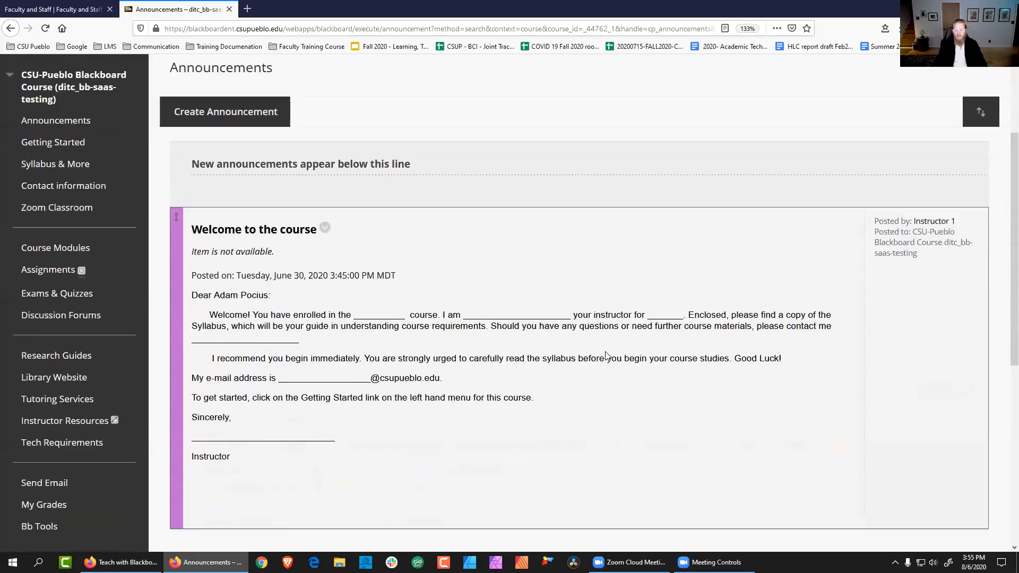
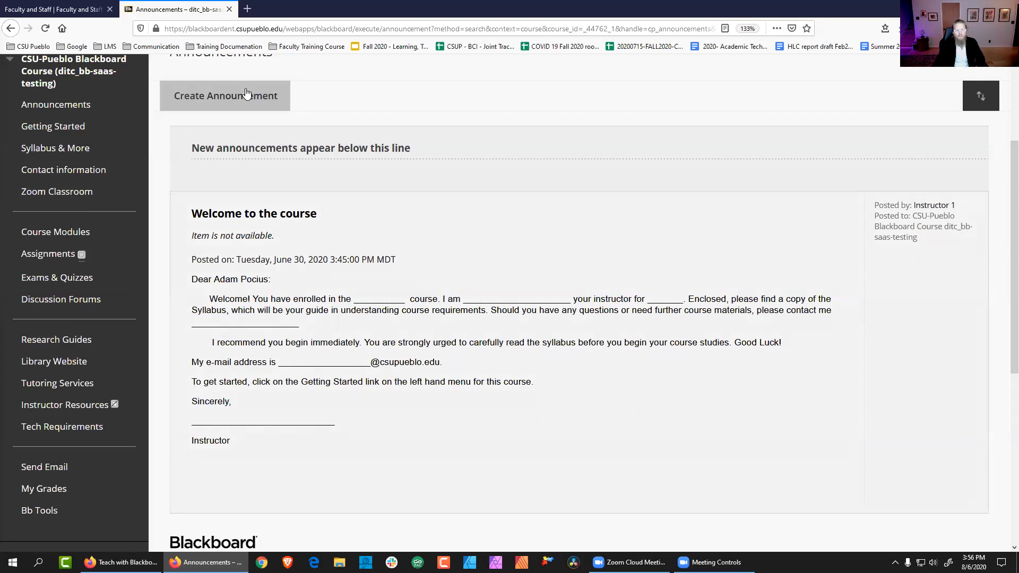
left_click(232, 97)
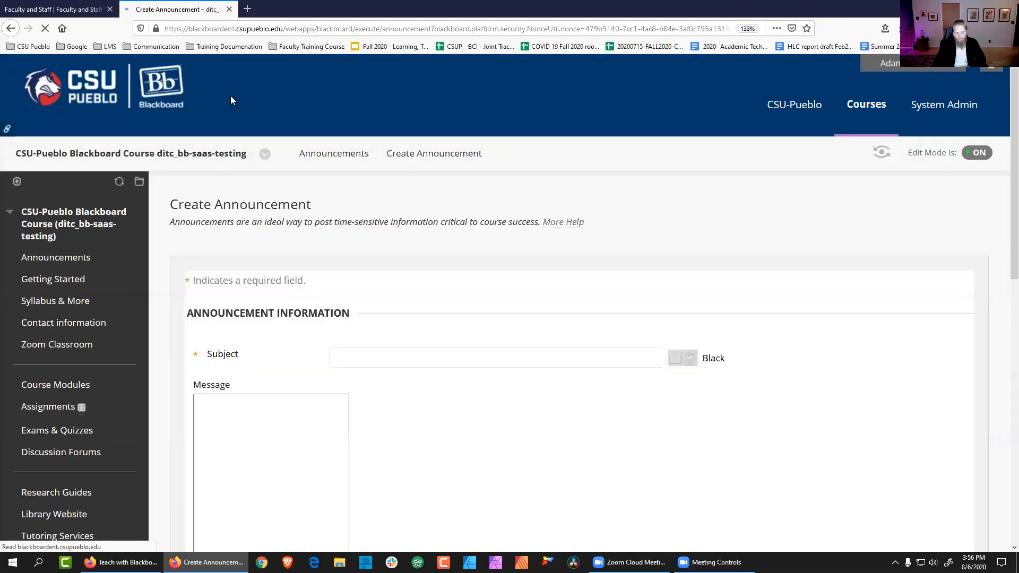
left_click(380, 343)
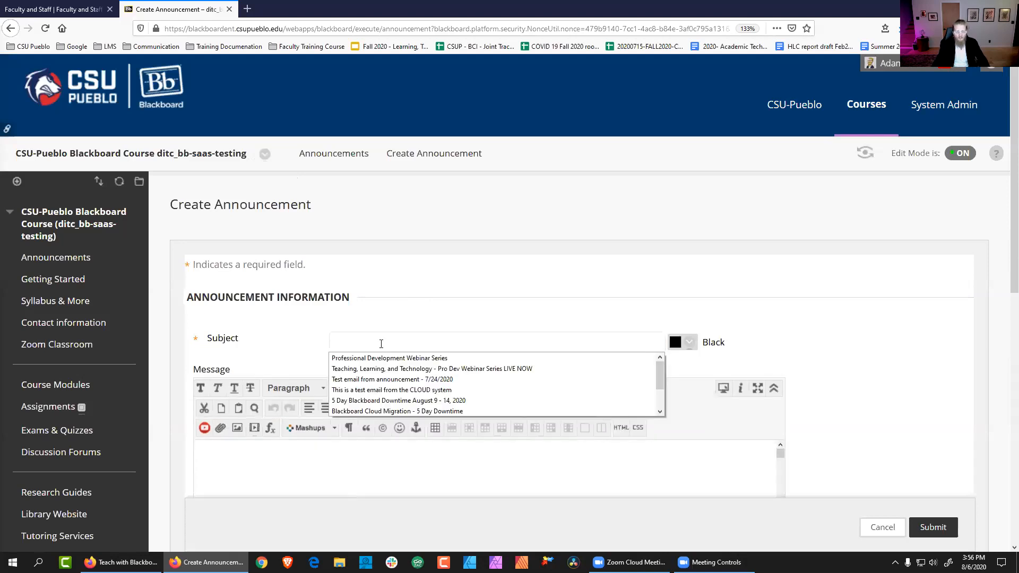
left_click(321, 441)
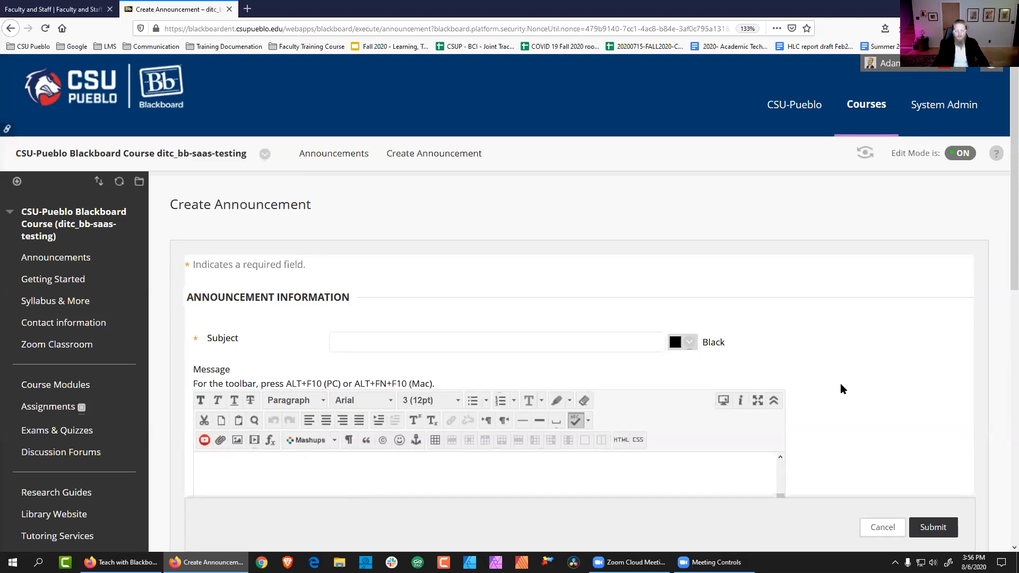
scroll(840, 389, "down", 6)
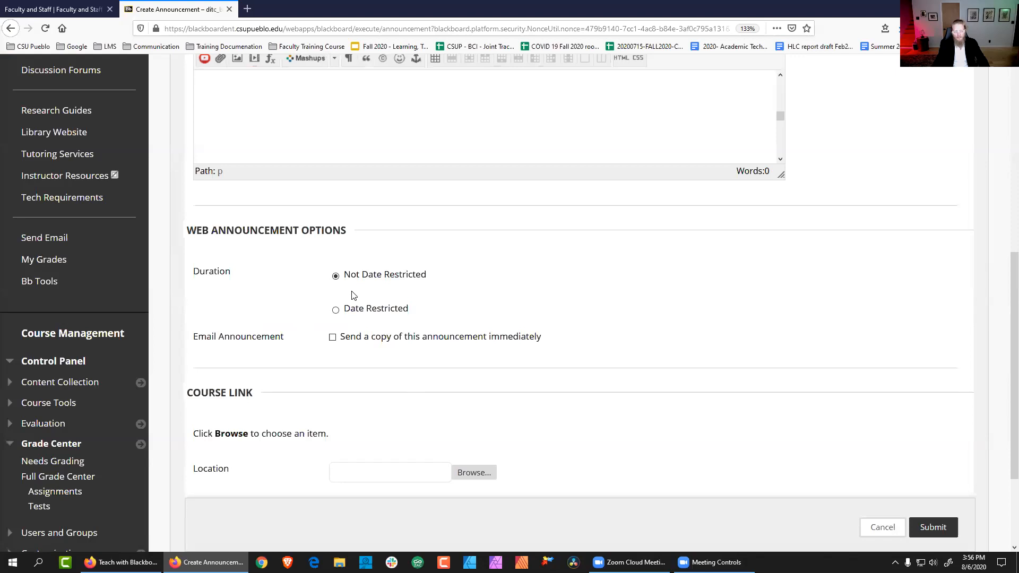
- Try the option to send a copy of the new announcement immediately, clear it again, and cancel the announcement
left_click(333, 337)
scroll(566, 364, "up", 3)
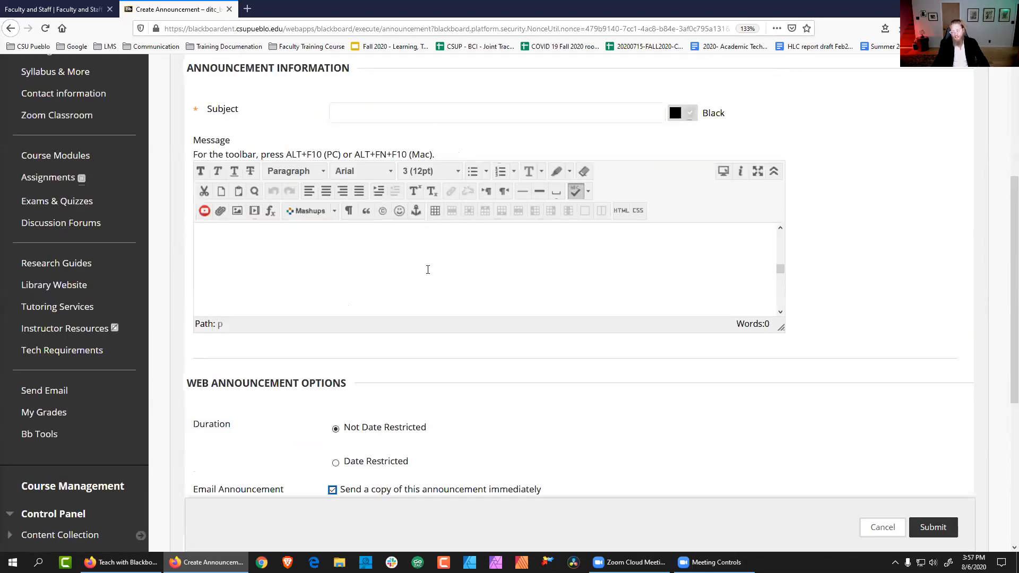
scroll(637, 488, "down", 2)
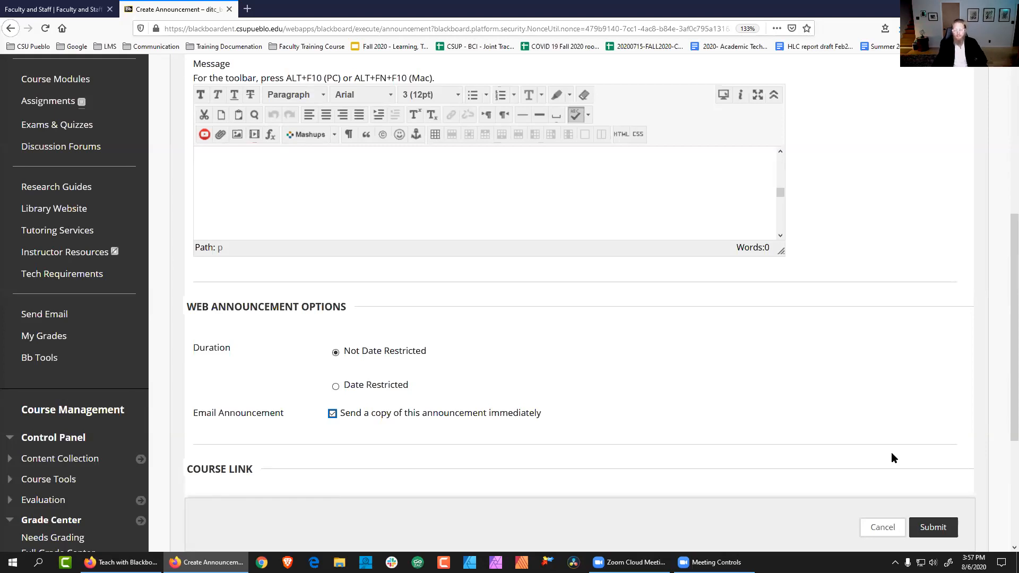
left_click(332, 413)
left_click(882, 527)
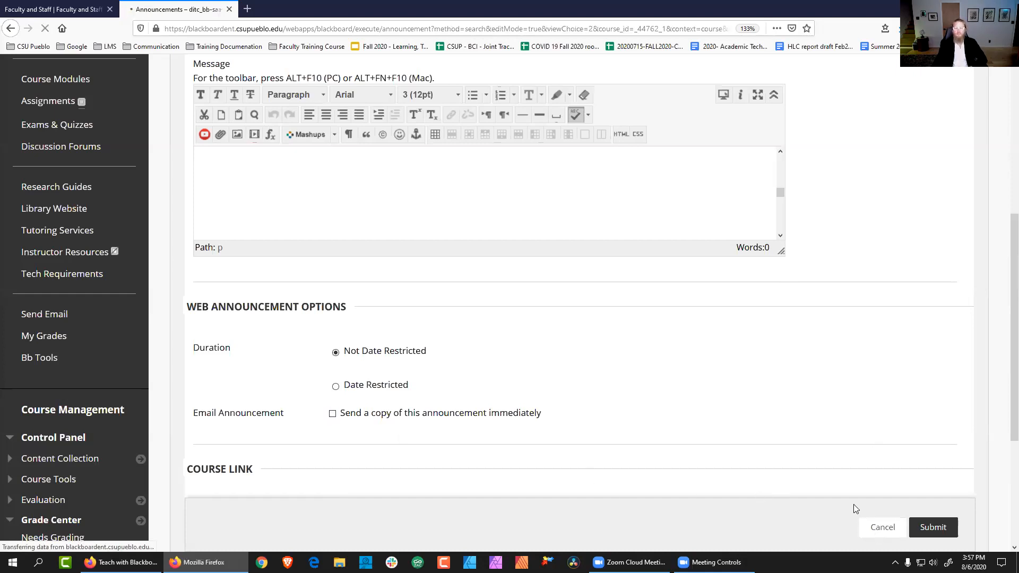
- Open the "Welcome to the course" announcement for editing, review its message and date restrictions, and cancel without changes
scroll(720, 388, "down", 3)
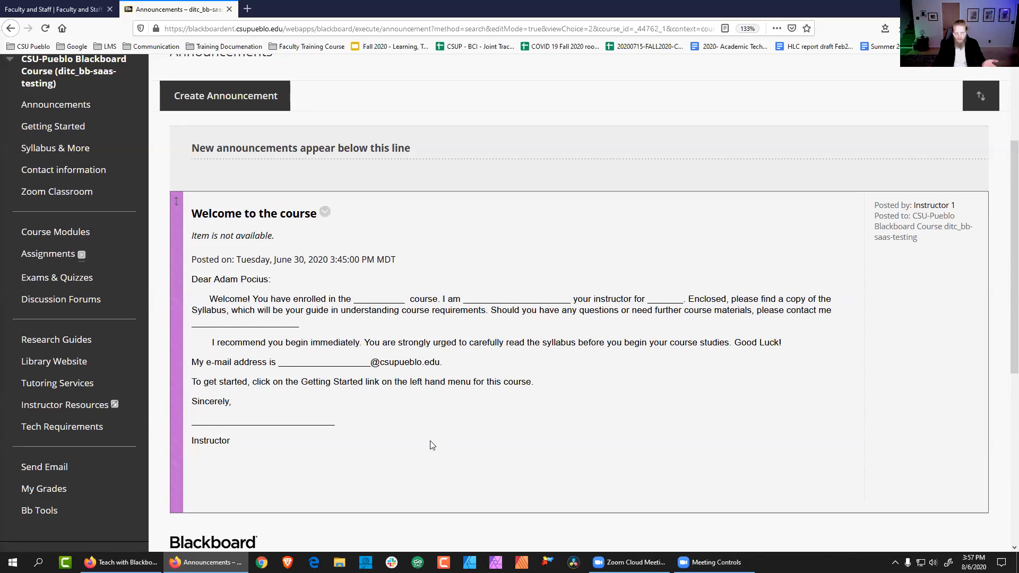
left_click(325, 212)
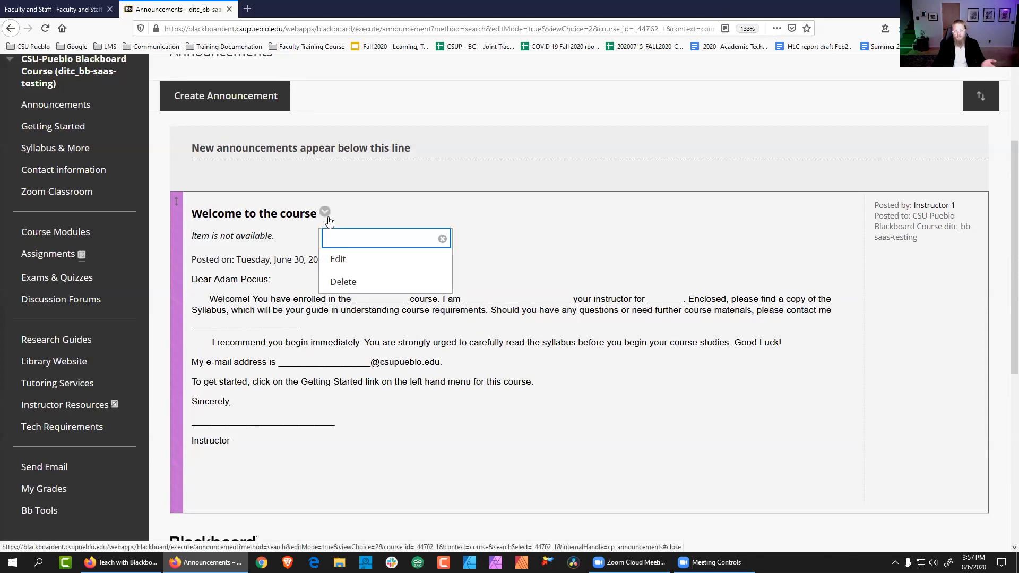
left_click(337, 257)
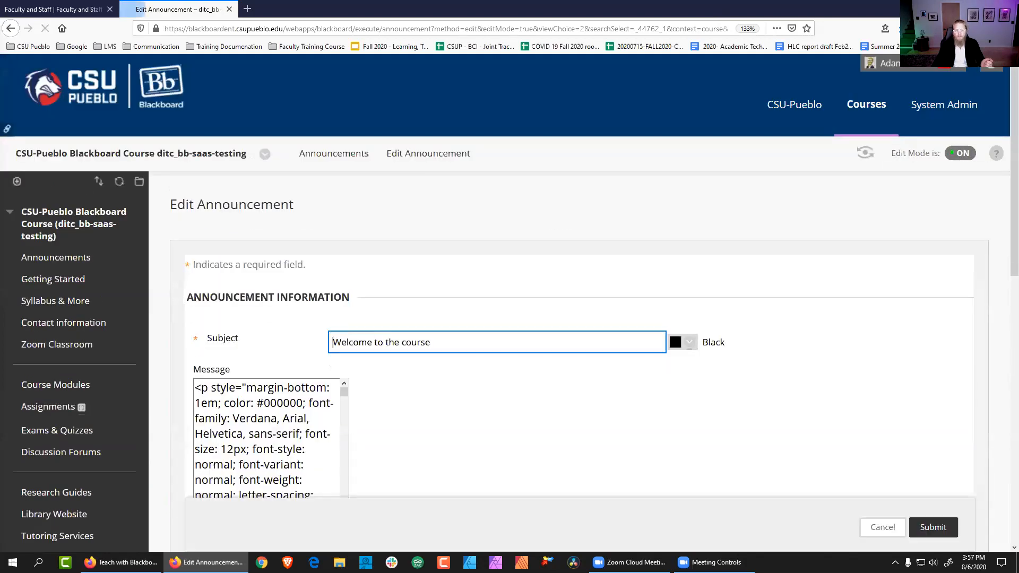
scroll(444, 361, "down", 5)
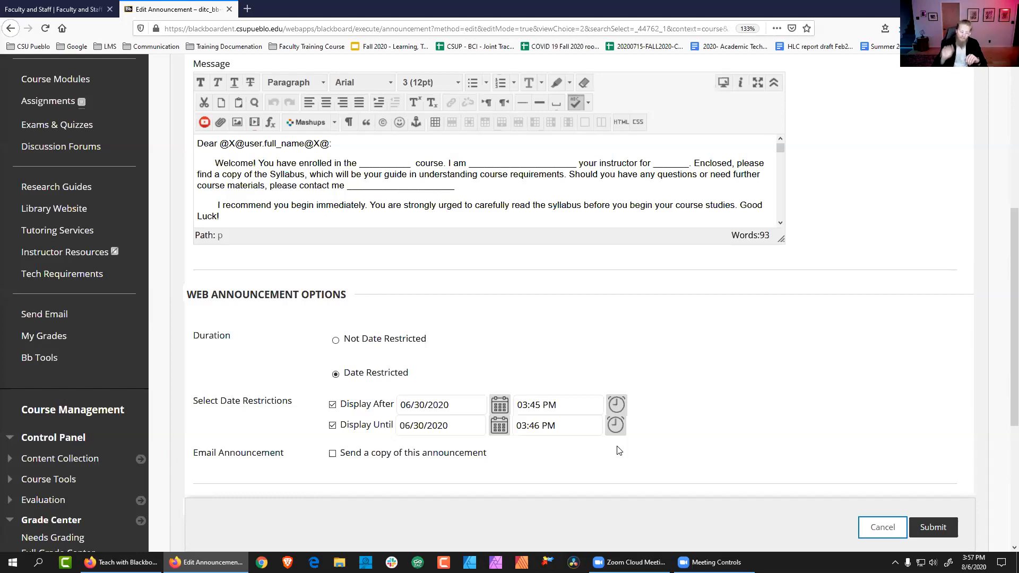
left_click(863, 528)
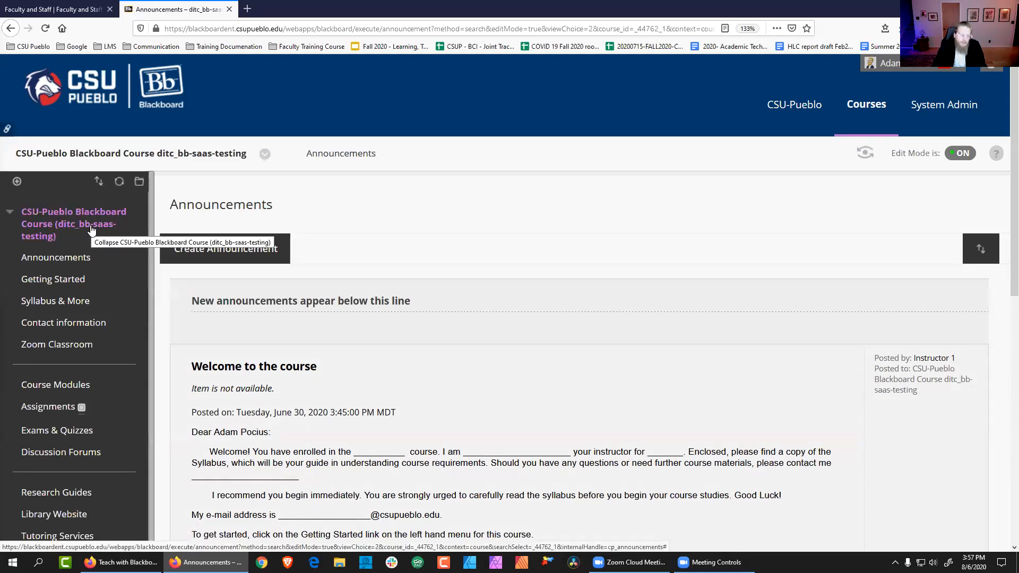
- Find the Send Email tool in the course menu, view the email form for All Users, and cancel it
scroll(90, 229, "down", 9)
scroll(74, 297, "up", 6)
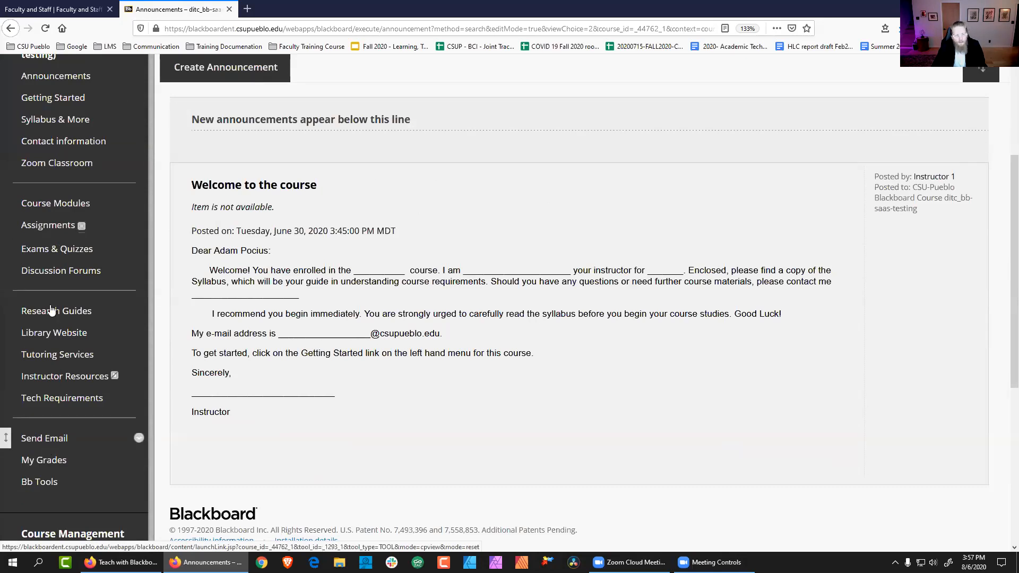
scroll(53, 229, "up", 3)
scroll(57, 440, "down", 3)
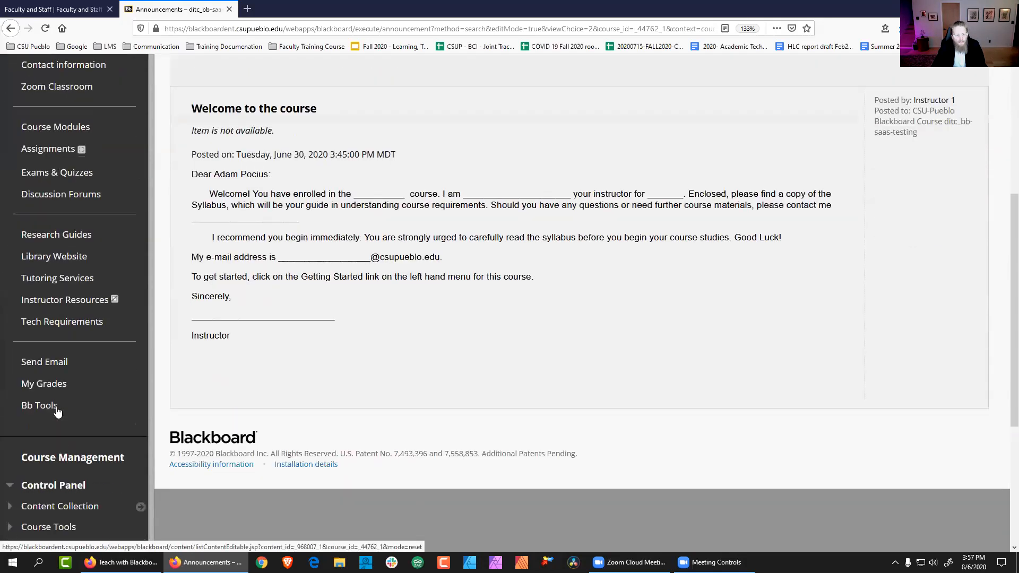
left_click(29, 424)
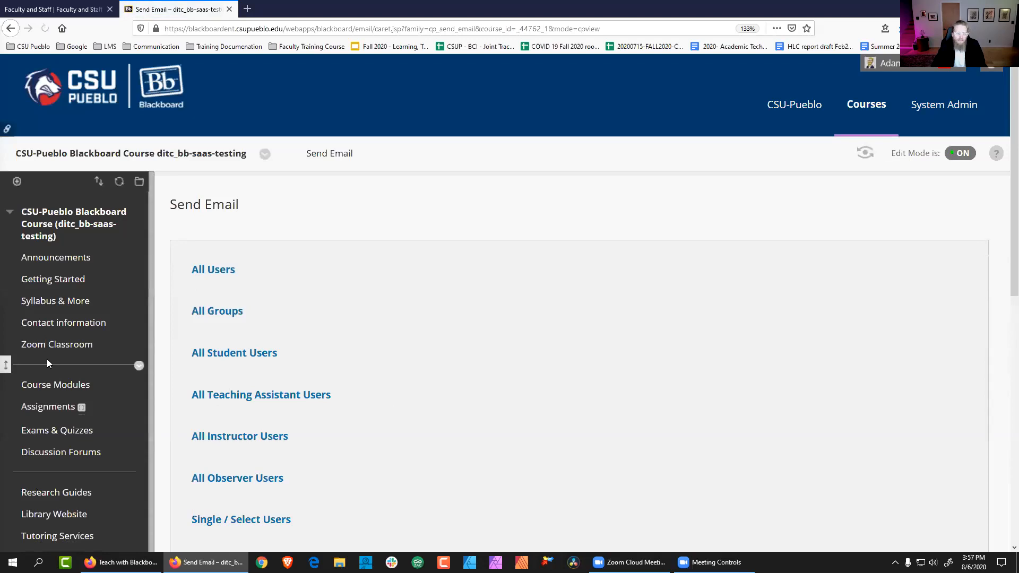
scroll(359, 264, "down", 5)
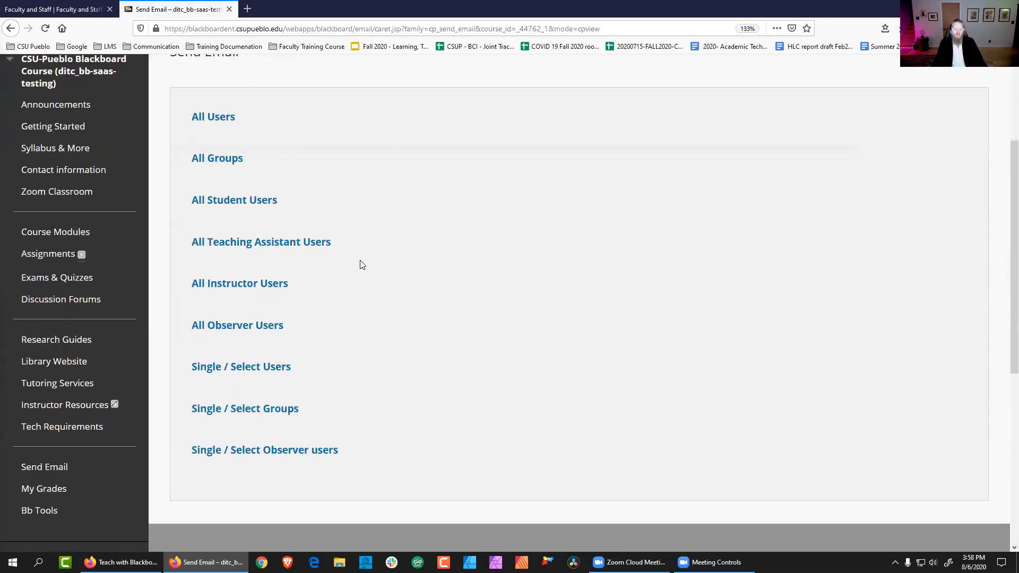
left_click(218, 117)
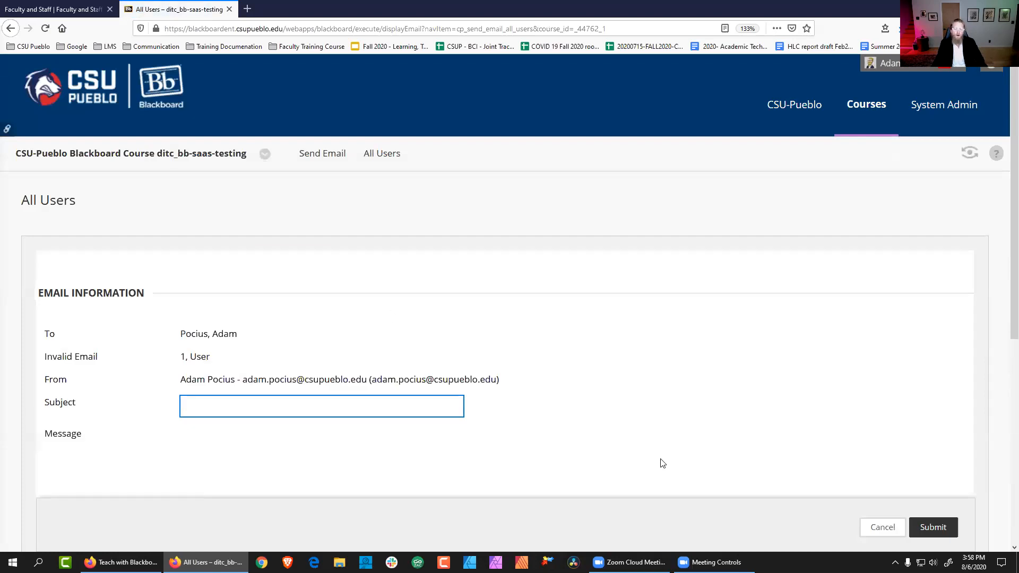
left_click(883, 527)
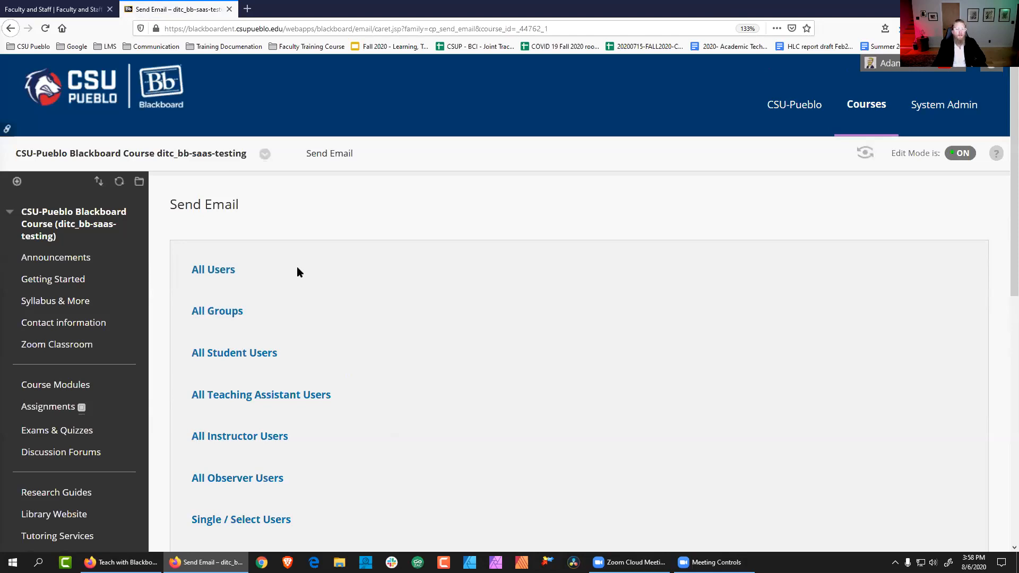
- Start an email to Single / Select Users and add the available user to the selected recipients
scroll(296, 271, "down", 3)
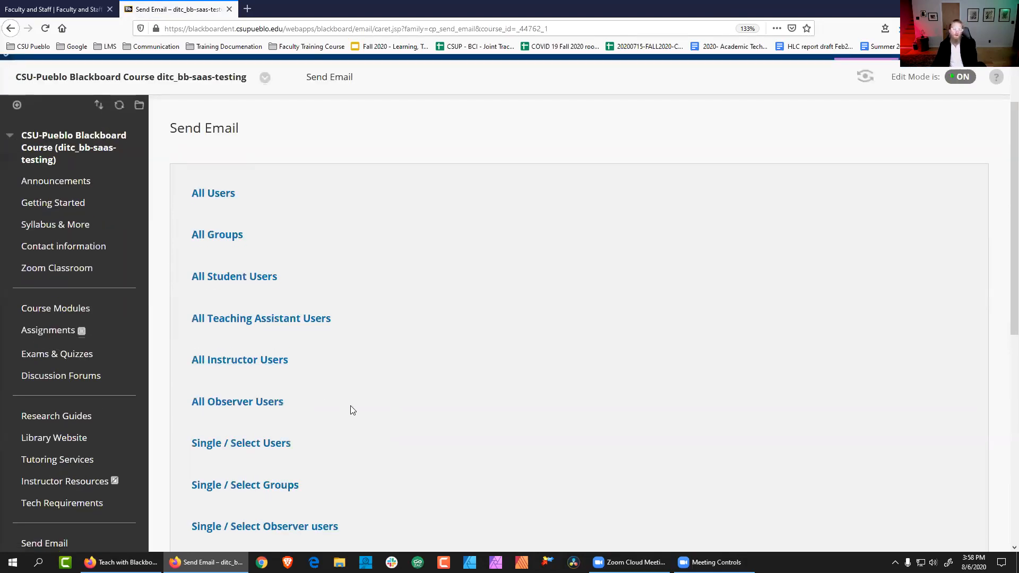
left_click(221, 443)
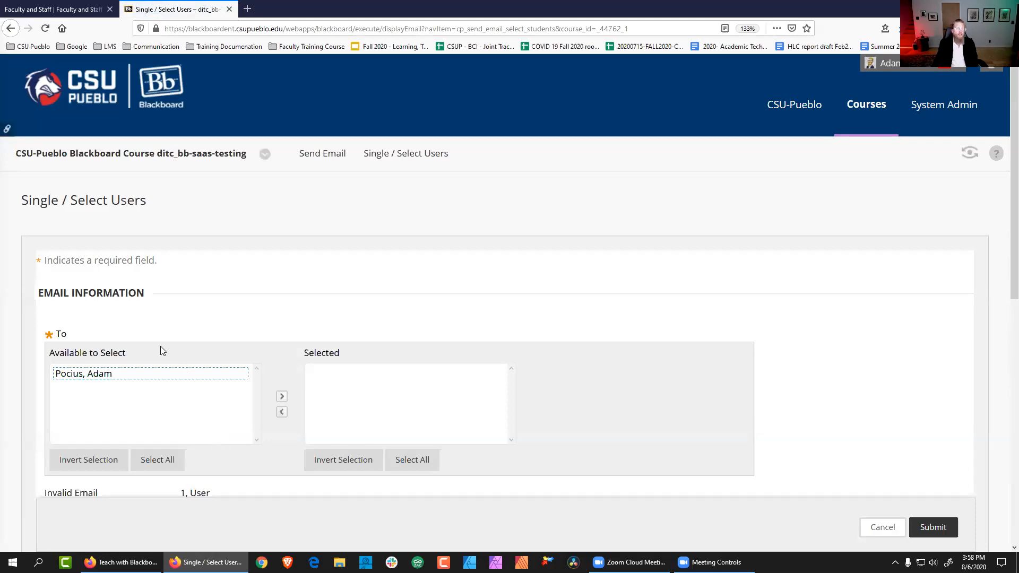
left_click(89, 374)
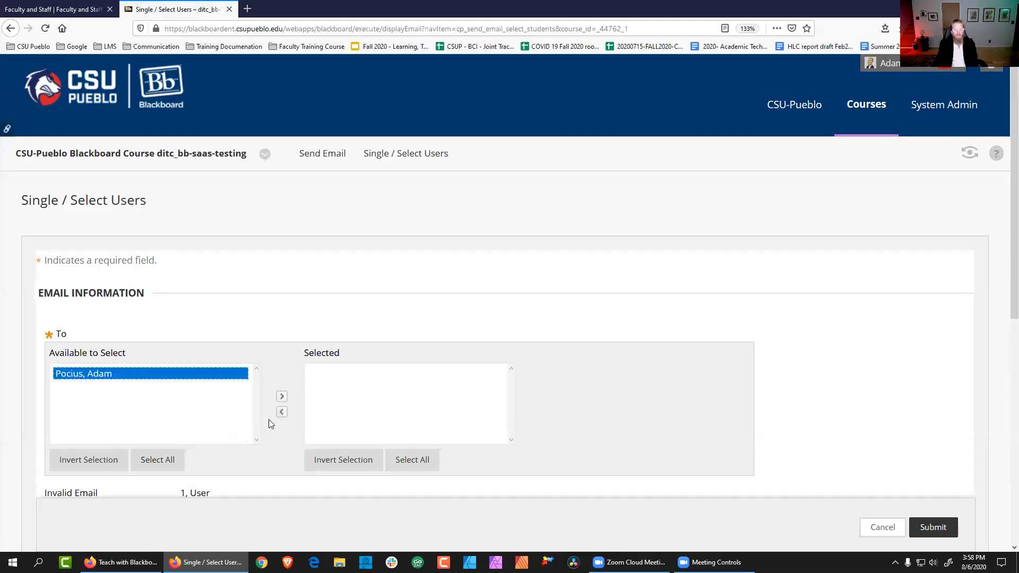
left_click(281, 396)
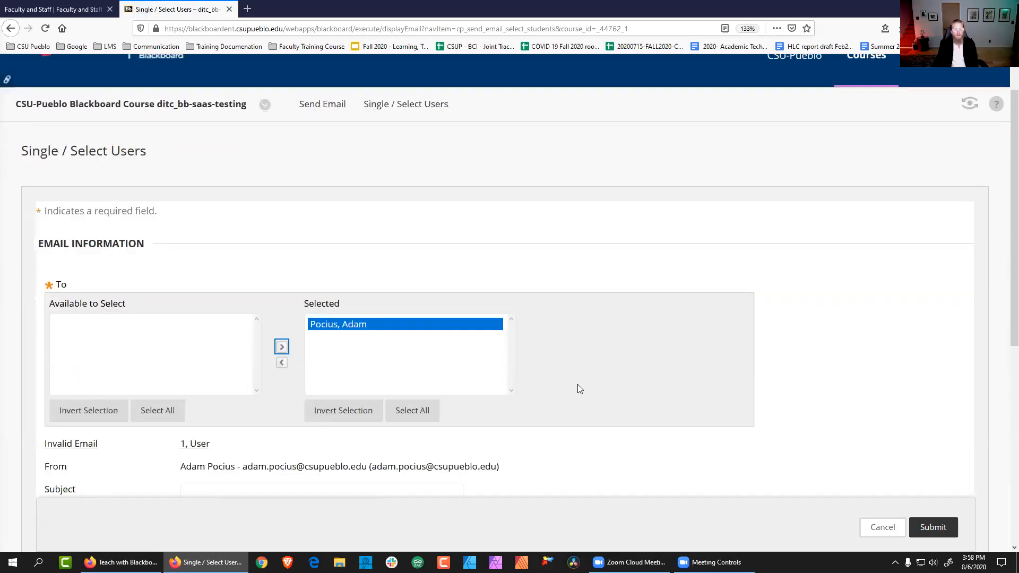
- Review the email's message and attachment options, turn Return Receipt on and off again, and cancel the email
scroll(577, 384, "down", 4)
scroll(281, 381, "down", 3)
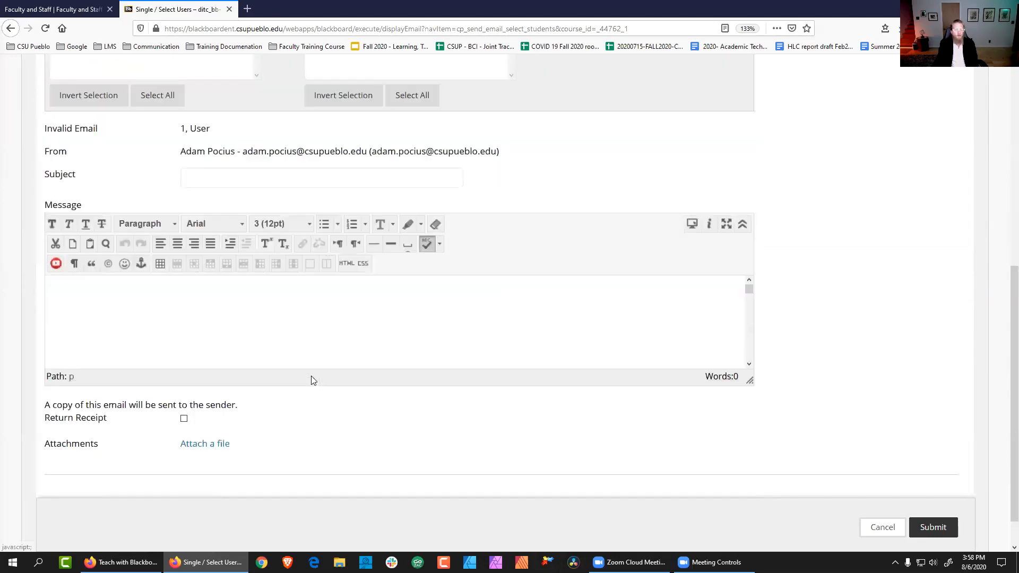
left_click(184, 382)
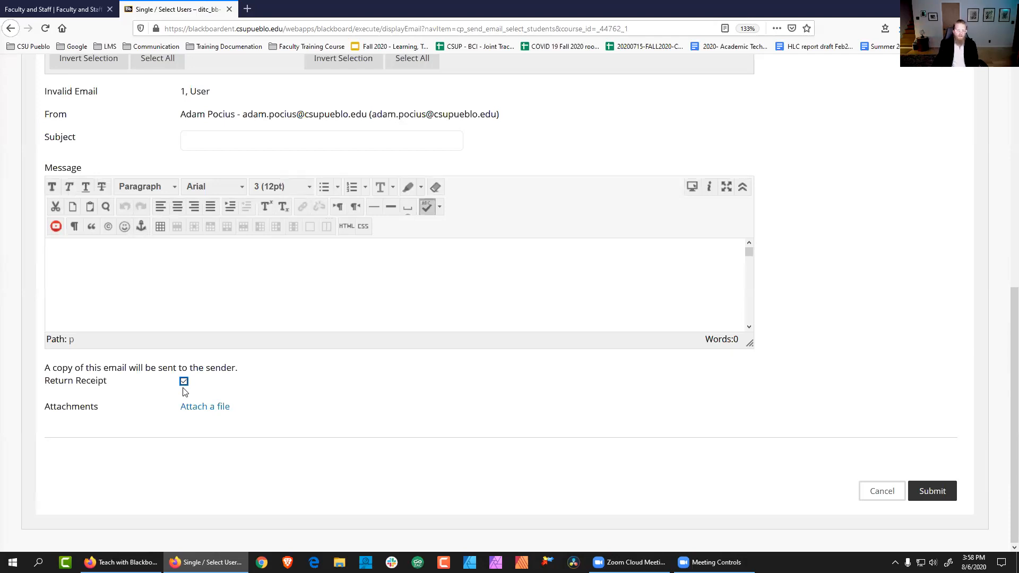
left_click(185, 384)
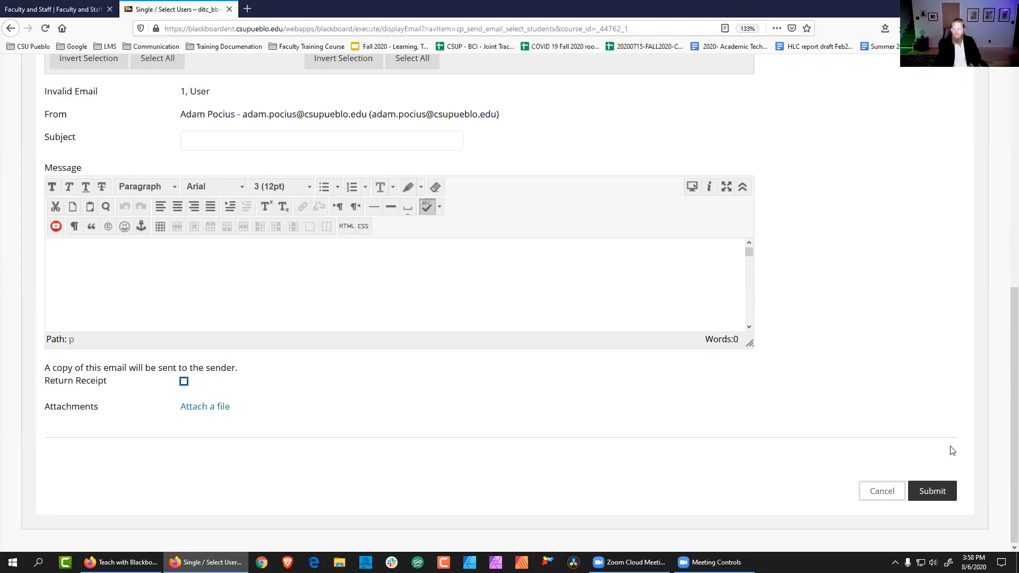
left_click(895, 496)
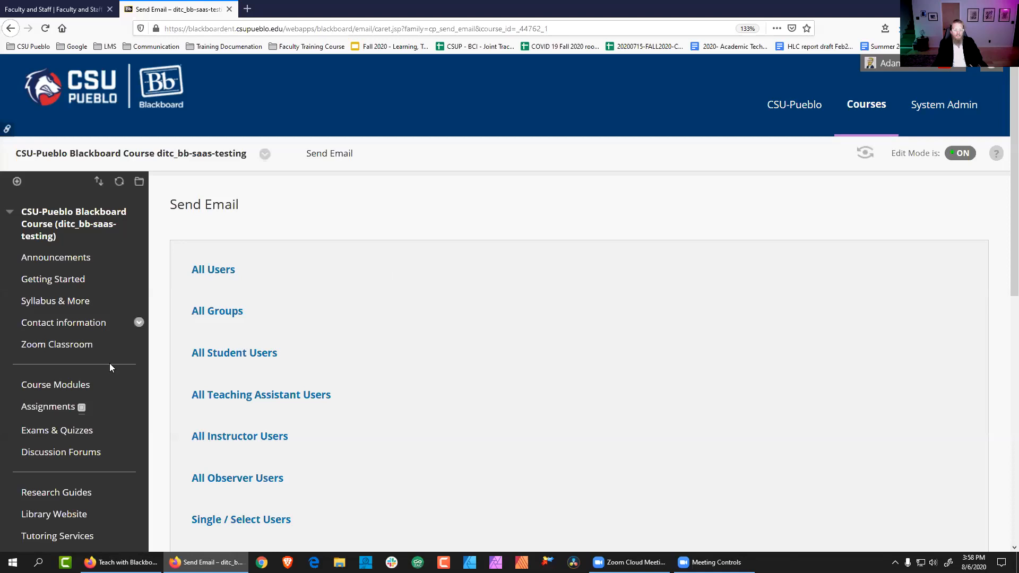
- Open the course's Discussion Forums and view the General Course Questions forum
left_click(47, 455)
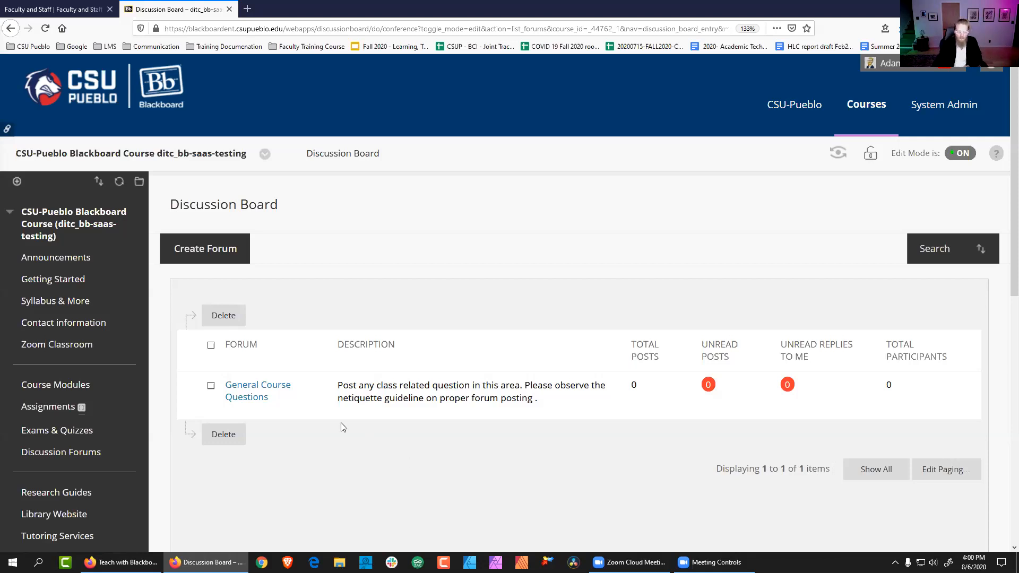
left_click(242, 389)
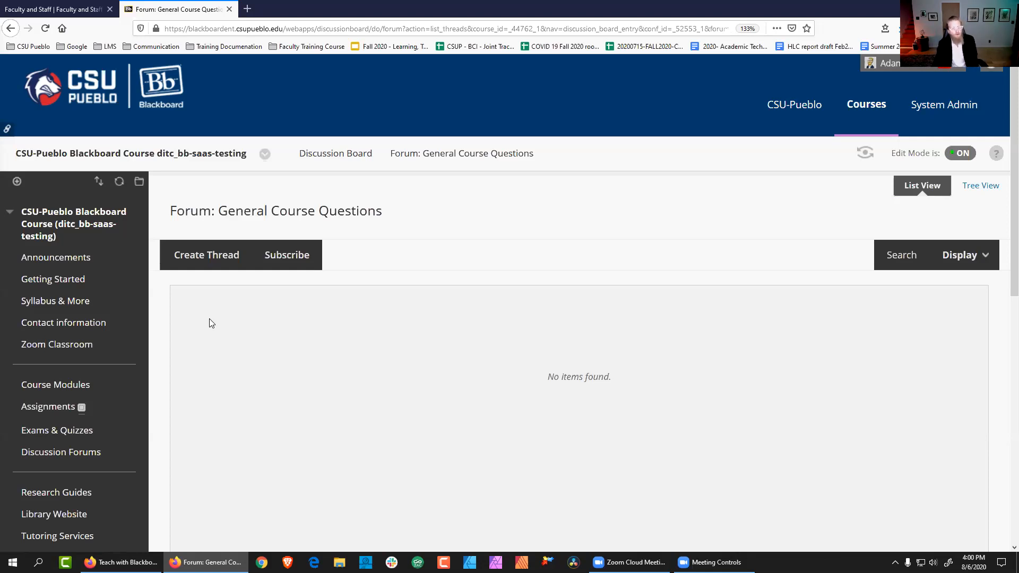
- Look through the Getting Started page's content and open the Syllabus & More page
left_click(53, 283)
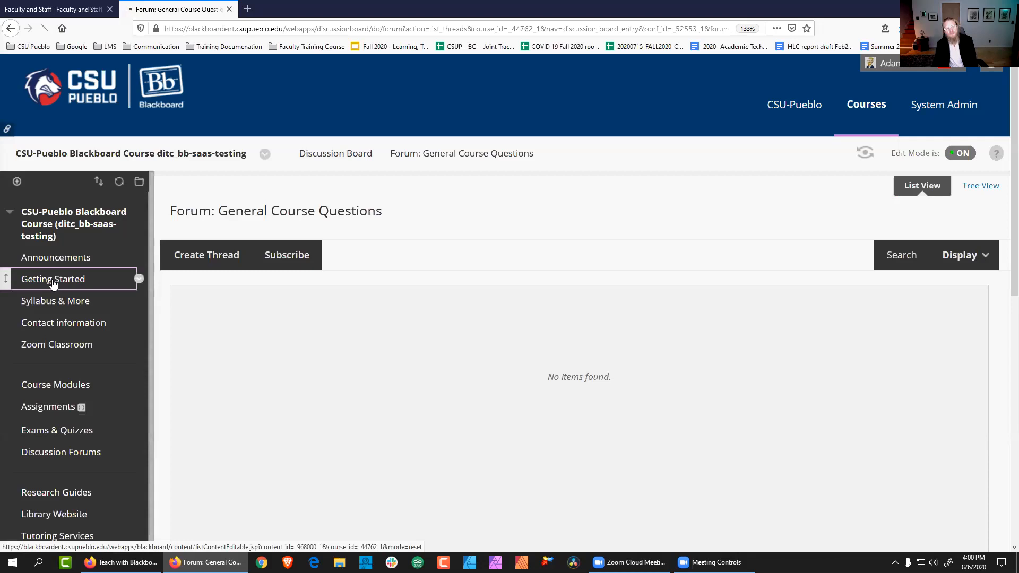
scroll(455, 383, "down", 7)
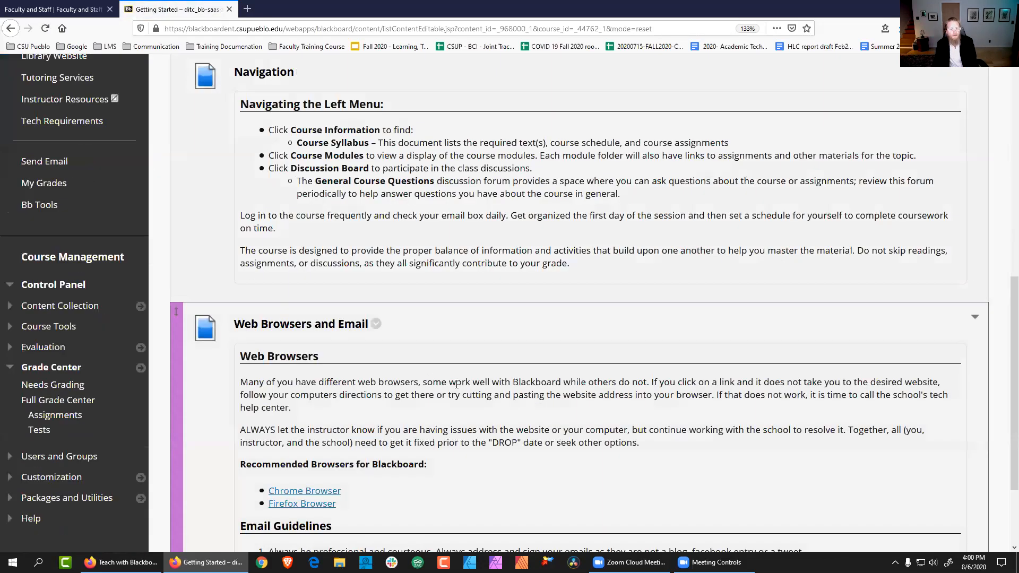
scroll(456, 384, "down", 2)
scroll(456, 383, "up", 10)
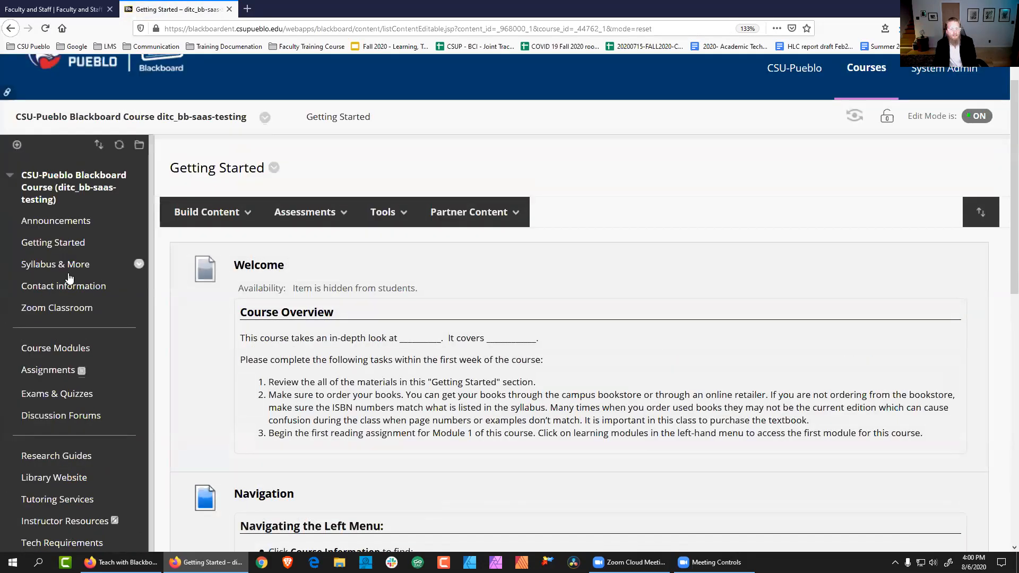
left_click(46, 269)
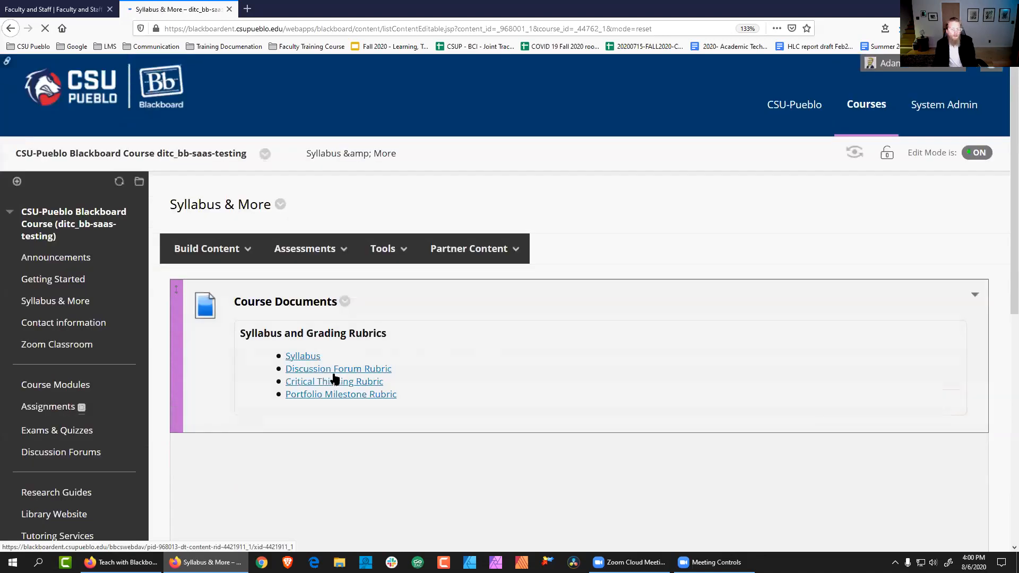
- Open the Netiquette Guidelines document from Syllabus & More, read through its ground rules for online discussions, and close it
scroll(335, 374, "down", 5)
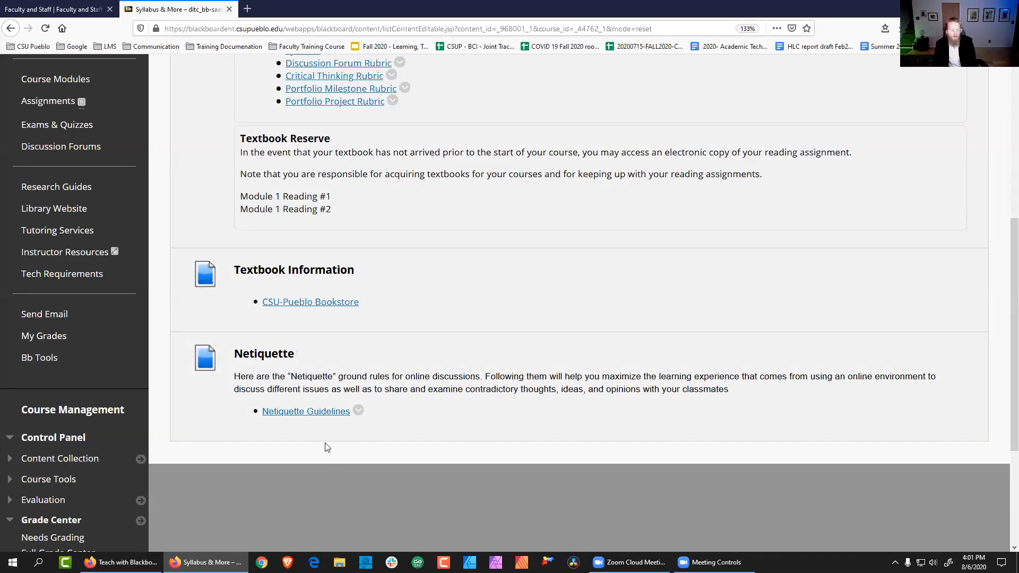
left_click(298, 416)
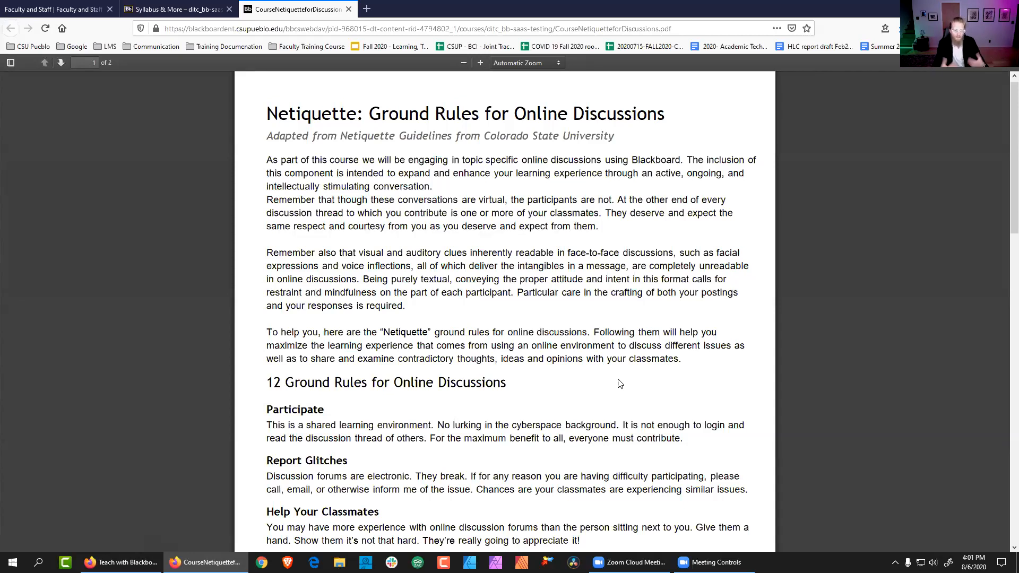
scroll(636, 378, "down", 5)
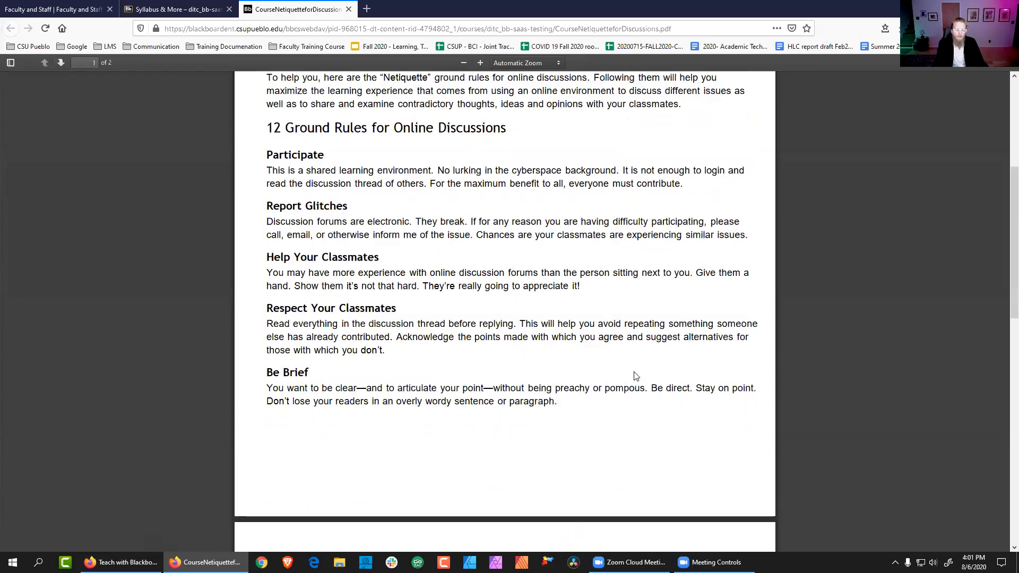
scroll(856, 360, "down", 6)
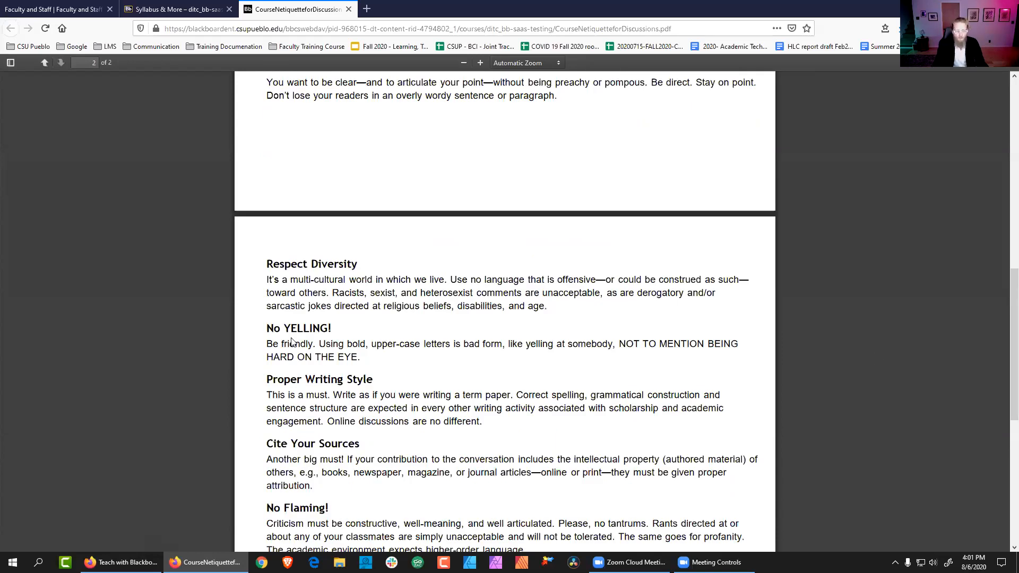
left_click_drag(289, 324, 321, 326)
left_click(320, 326)
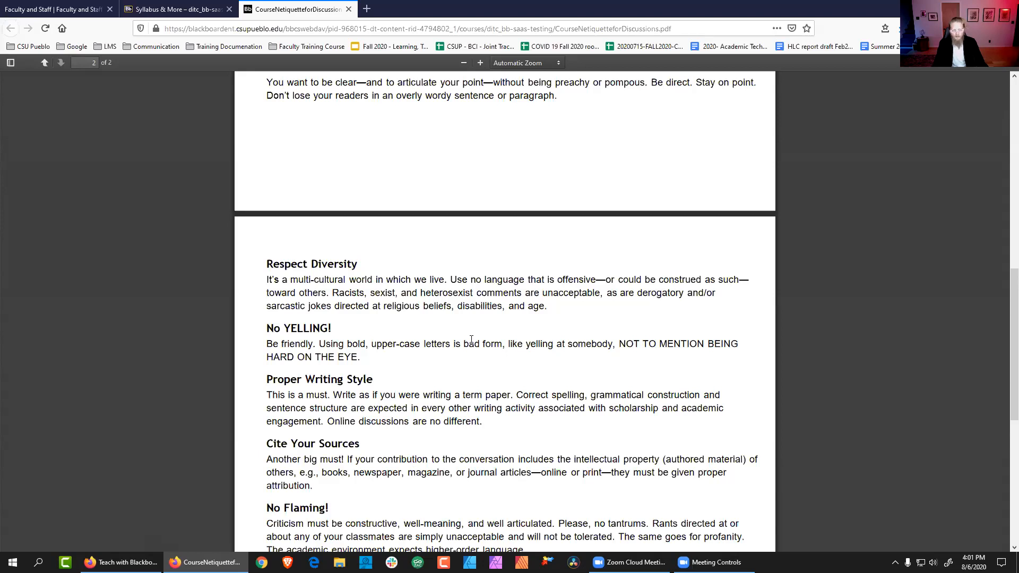
scroll(471, 340, "down", 7)
scroll(471, 342, "up", 14)
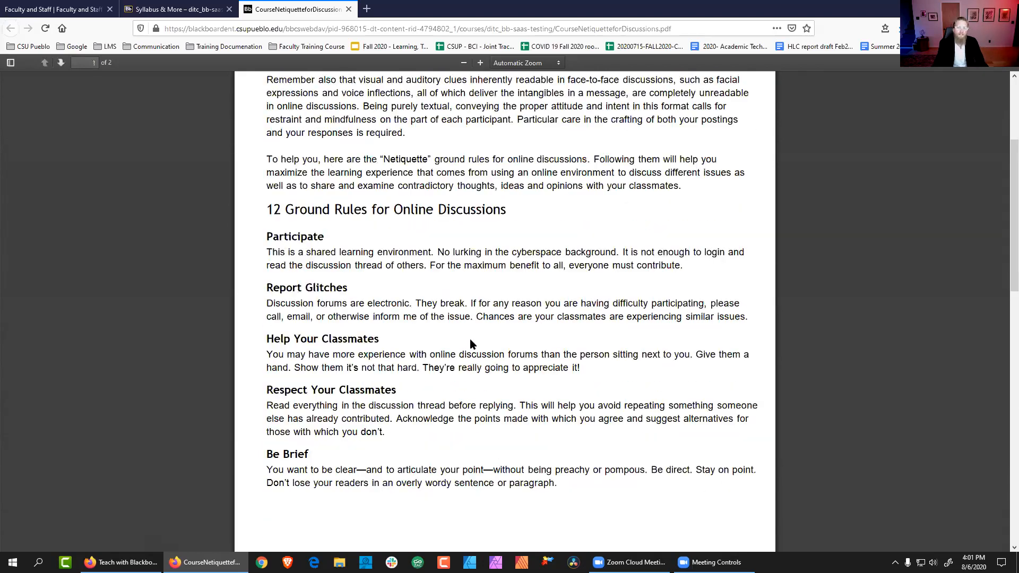
scroll(470, 344, "up", 3)
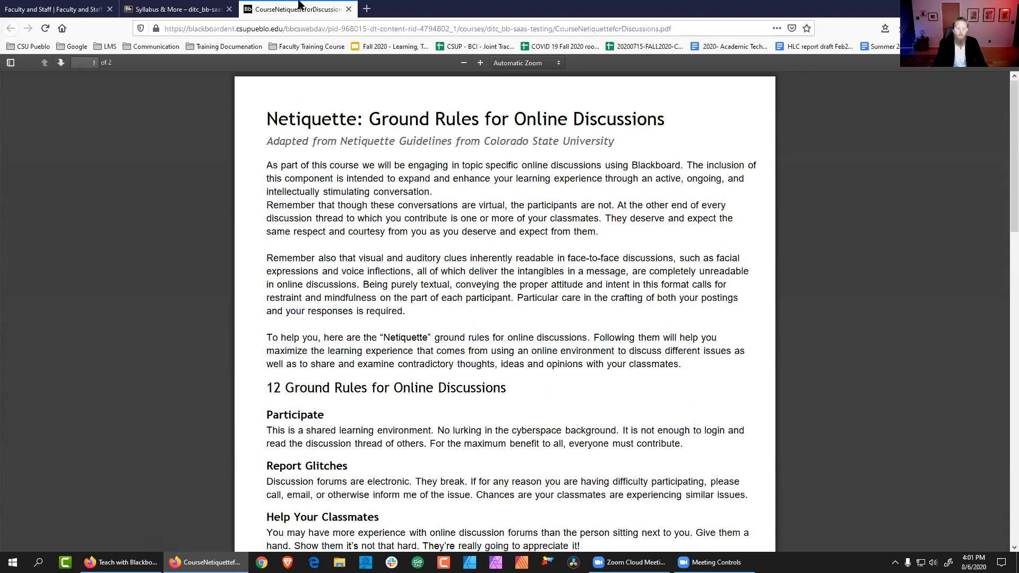
left_click(348, 10)
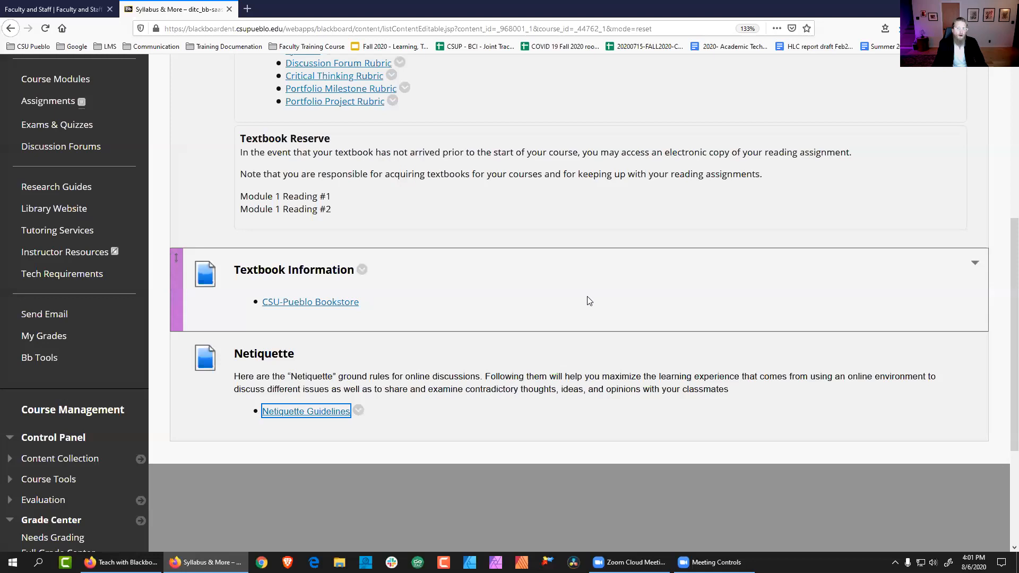
scroll(586, 291, "up", 5)
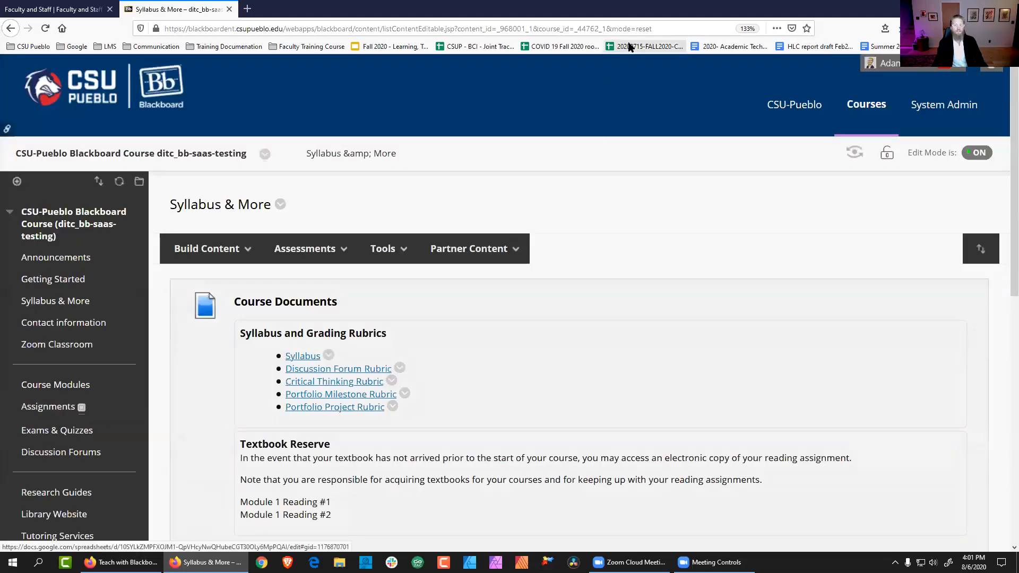